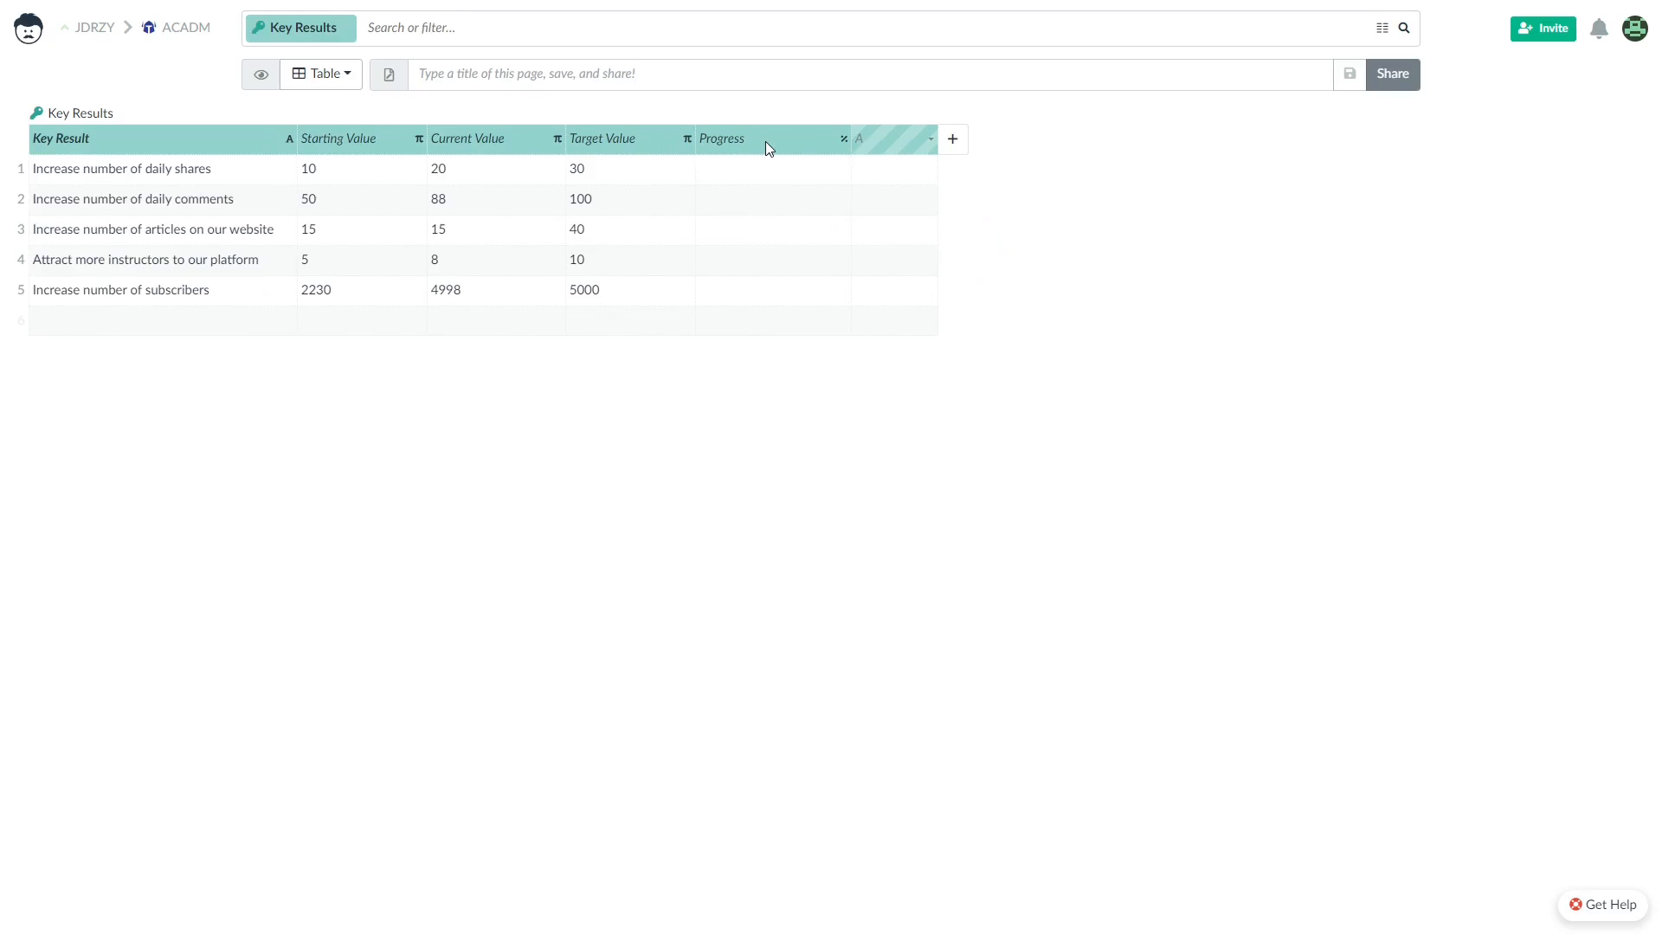
# Step: Open the function editor for the Progress column of the Key Results table
pyautogui.click(765, 142)
pyautogui.rightClick(801, 145)
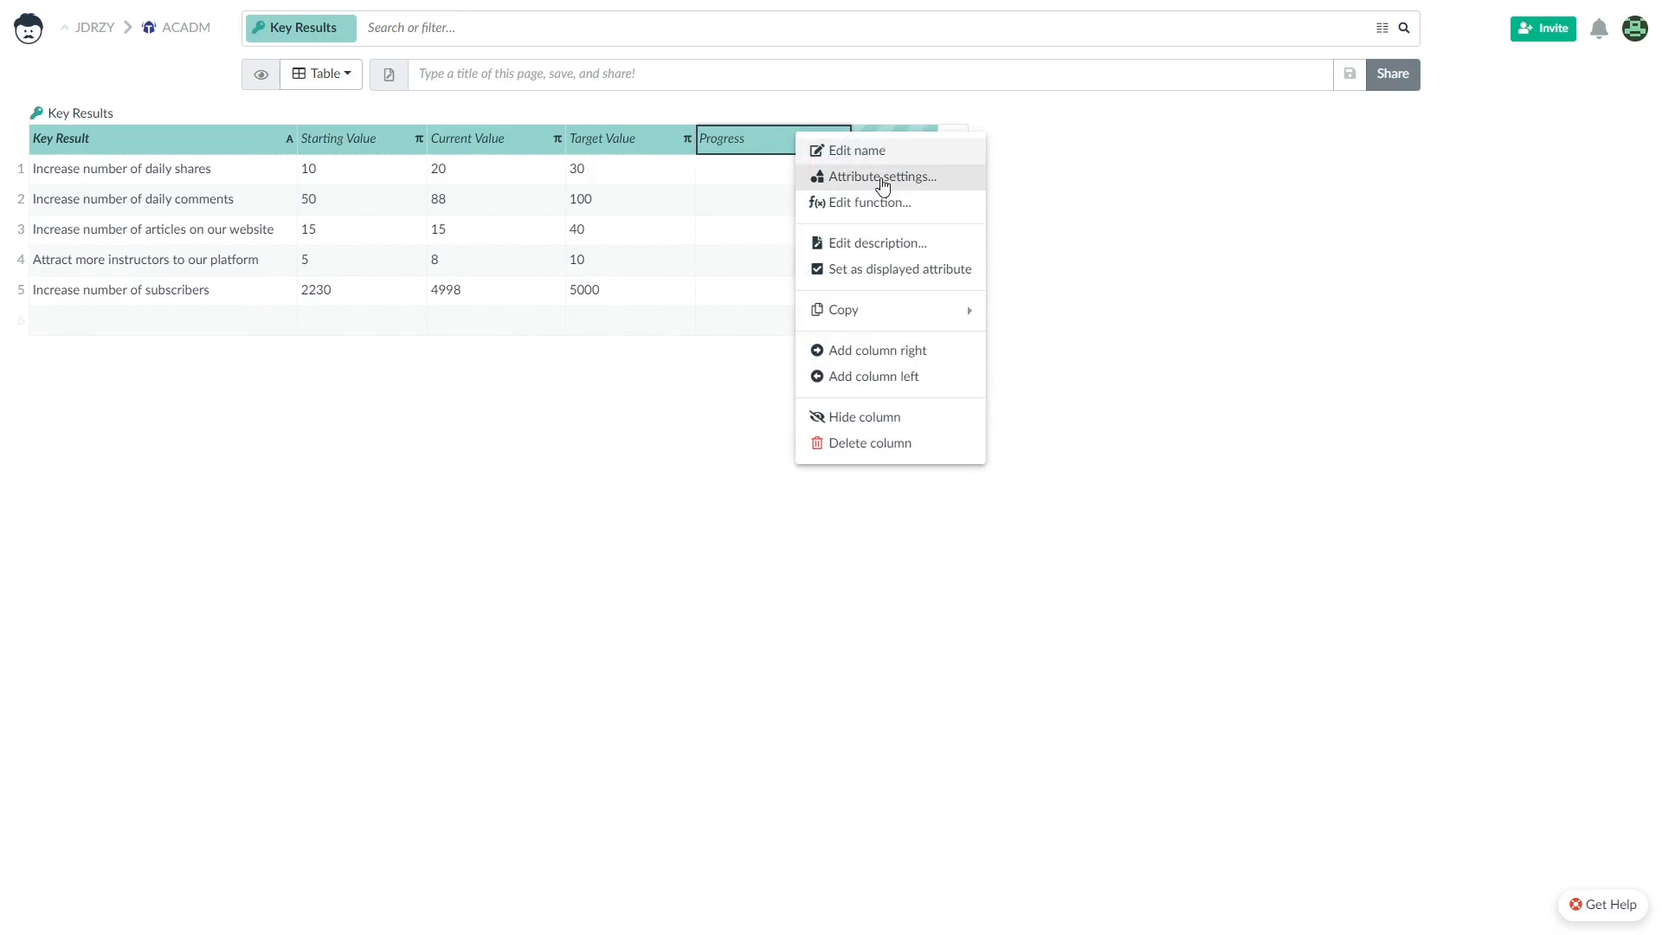
pyautogui.click(880, 203)
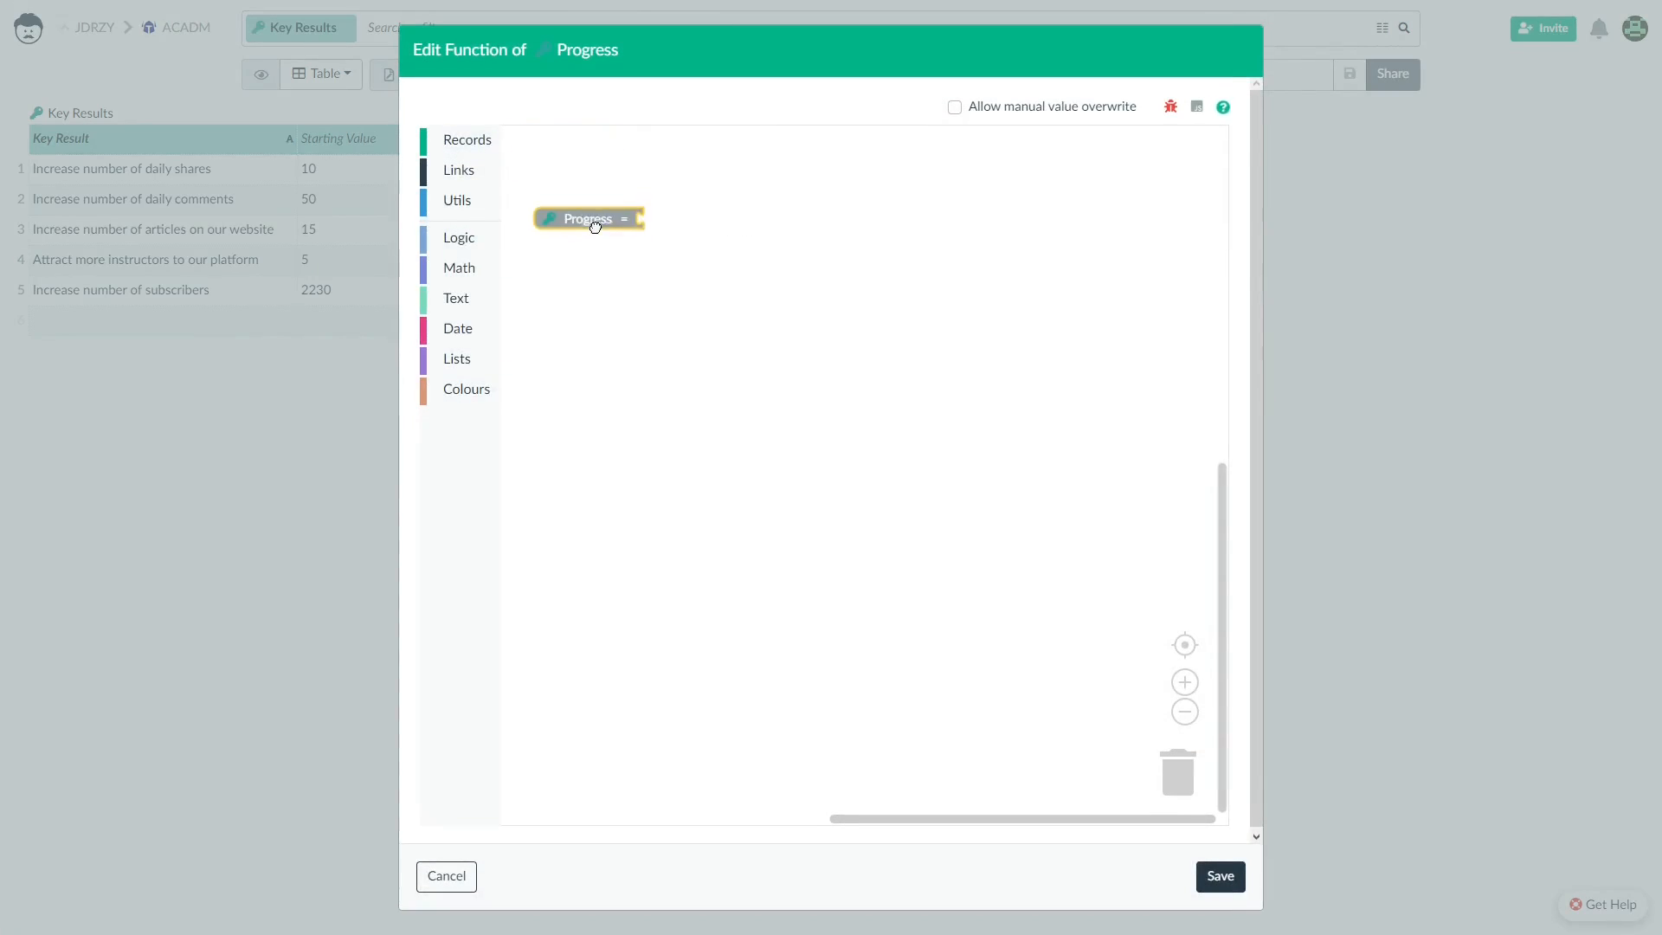
# Step: Add a record getter block that reads Target Value from the Key Results thisRecord block
pyautogui.click(489, 149)
pyautogui.moveTo(558, 173); pyautogui.dragTo(792, 359)
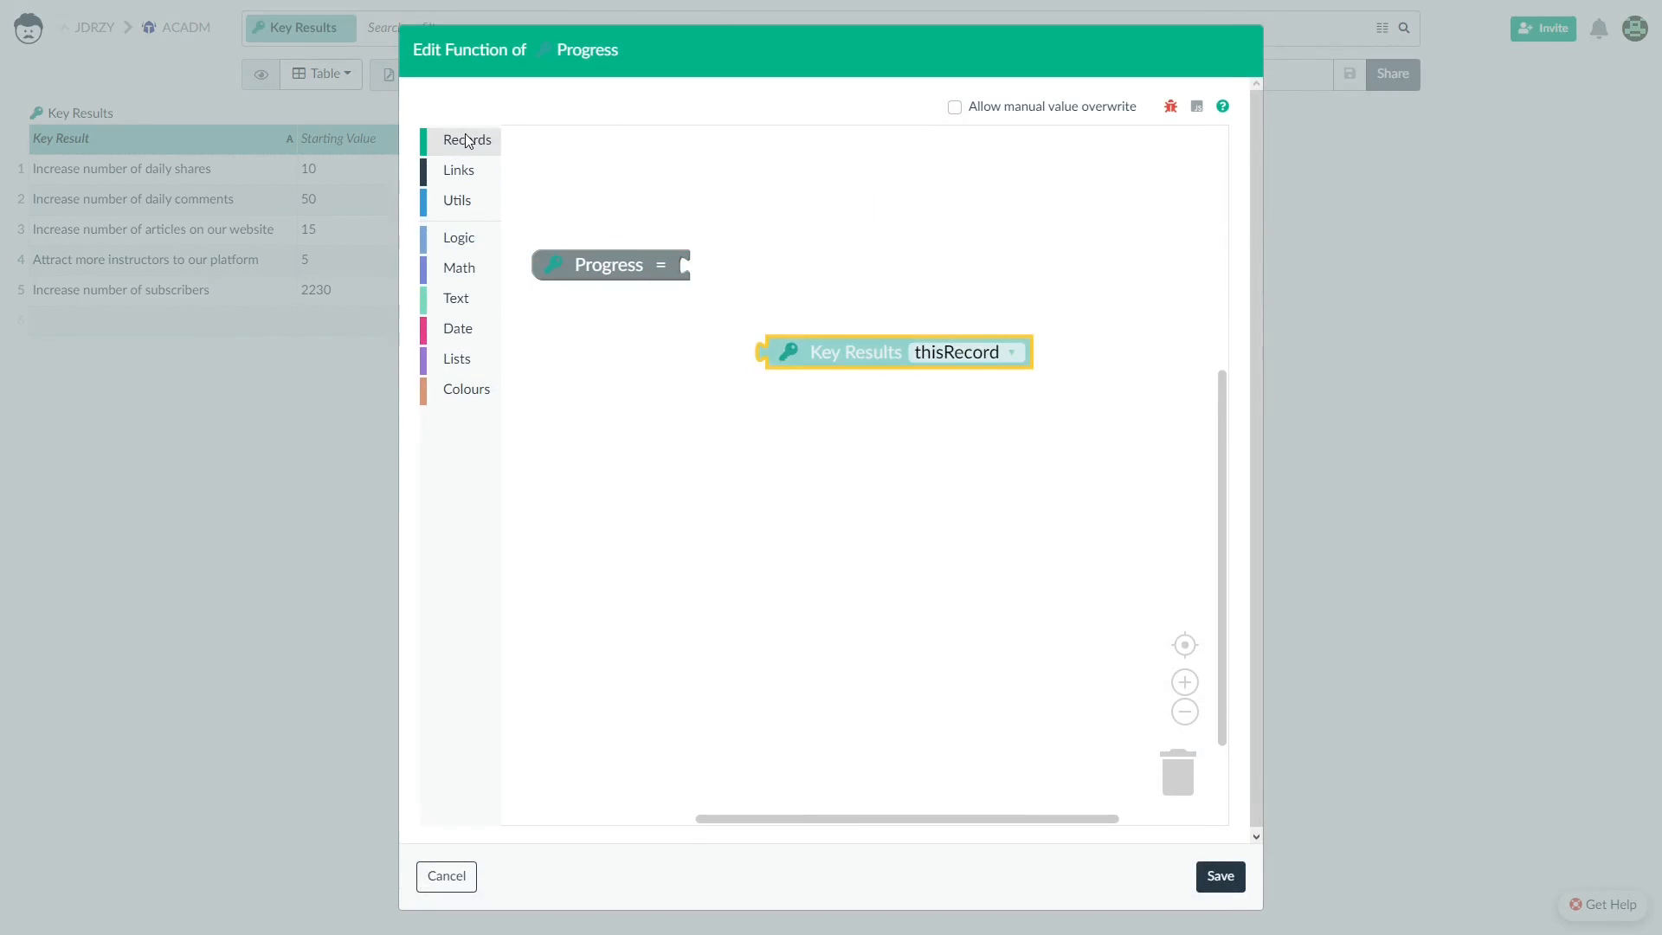
pyautogui.click(467, 141)
pyautogui.moveTo(471, 234); pyautogui.dragTo(690, 382)
pyautogui.click(762, 381)
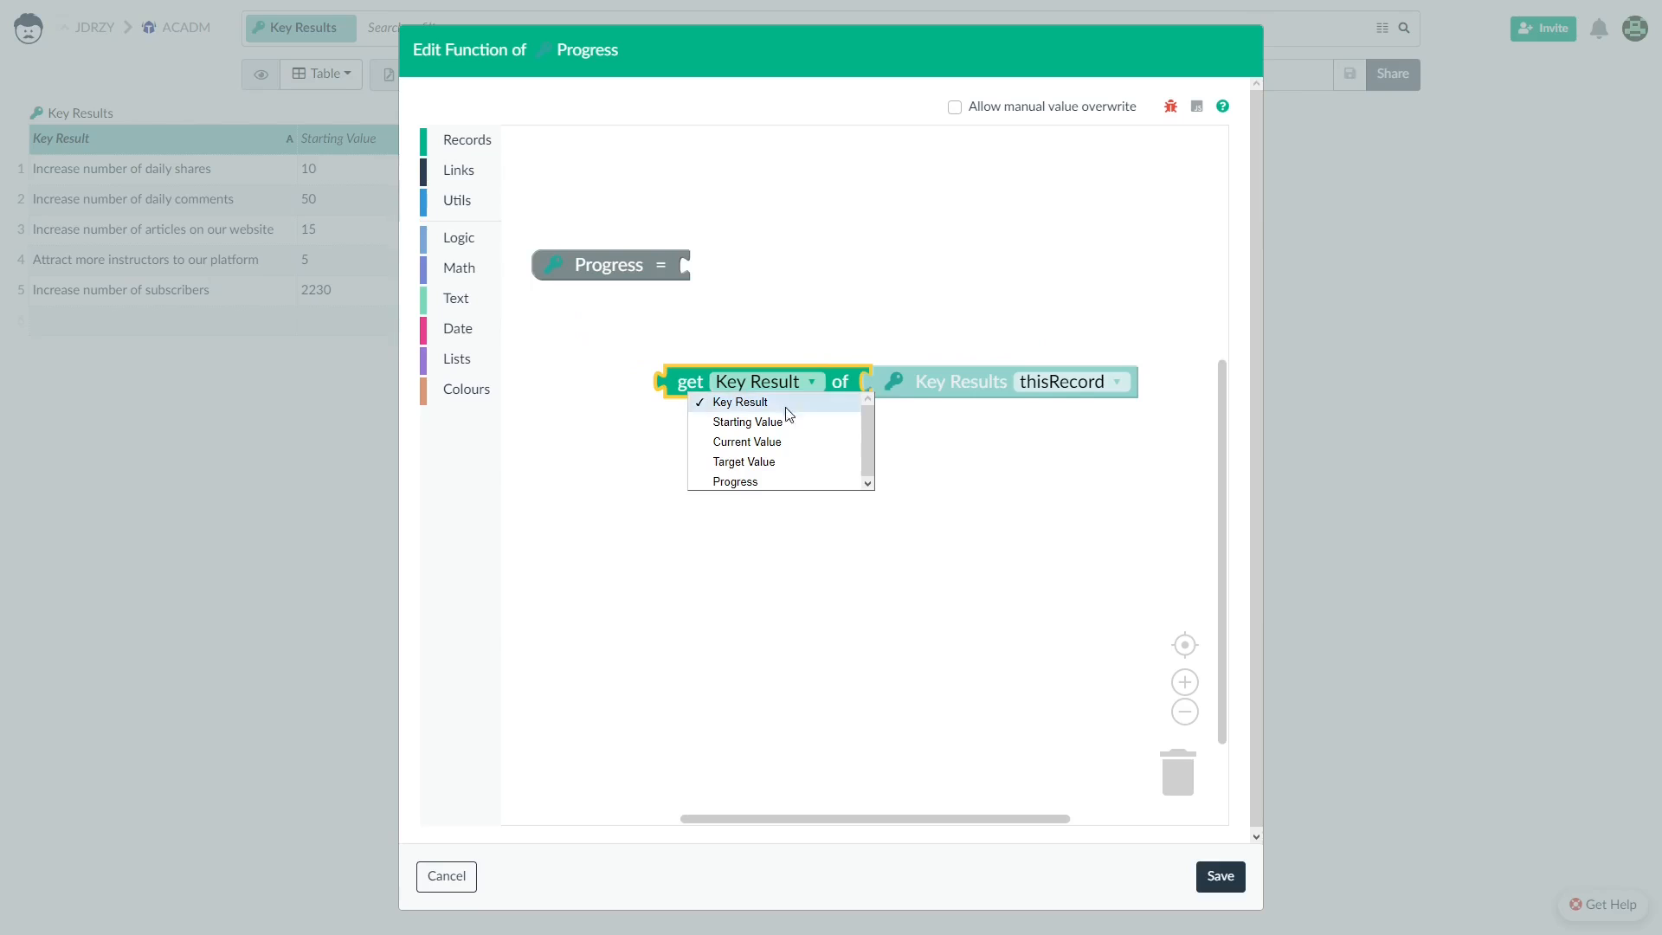
pyautogui.click(743, 462)
# Step: Add a second getter block that reads Starting Value from the Key Results thisRecord block
pyautogui.click(468, 141)
pyautogui.moveTo(554, 152); pyautogui.dragTo(937, 465)
pyautogui.click(468, 141)
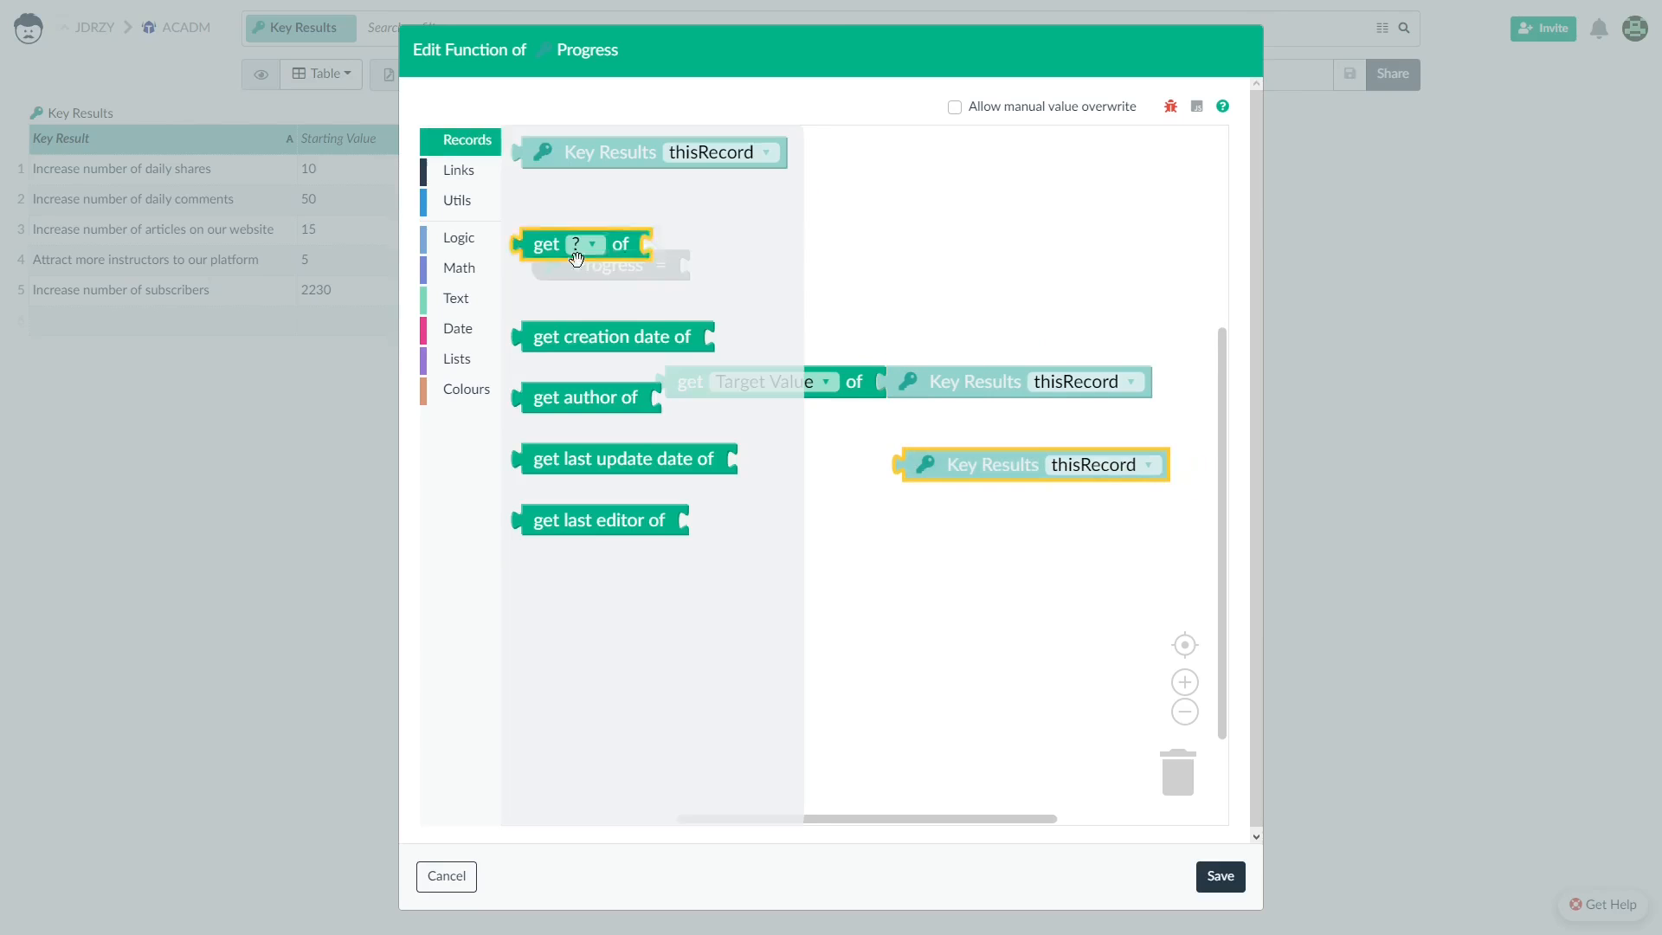
pyautogui.moveTo(554, 251); pyautogui.dragTo(675, 443)
pyautogui.click(913, 495)
pyautogui.click(881, 536)
# Step: Combine the two getters in an arithmetic block that computes Target Value minus Starting Value
pyautogui.click(458, 268)
pyautogui.click(528, 234)
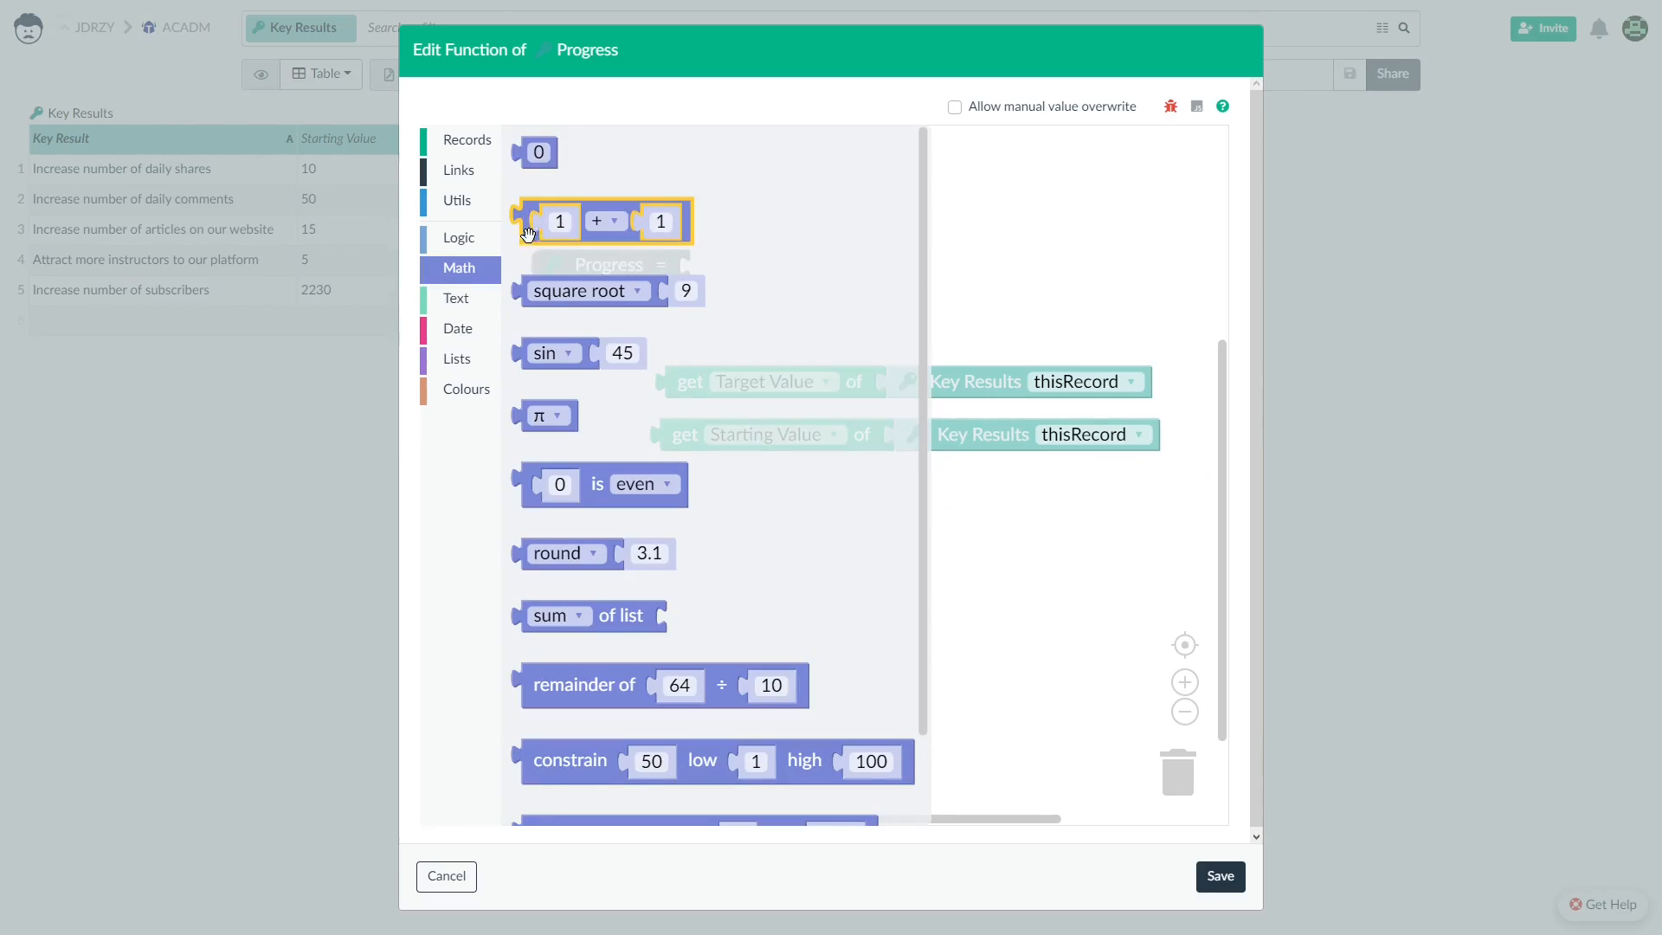
pyautogui.moveTo(528, 234); pyautogui.dragTo(659, 510)
pyautogui.moveTo(678, 437); pyautogui.dragTo(783, 500)
pyautogui.moveTo(684, 381); pyautogui.dragTo(524, 486)
pyautogui.scroll(-2, 850, 531)
pyautogui.click(886, 493)
pyautogui.click(905, 532)
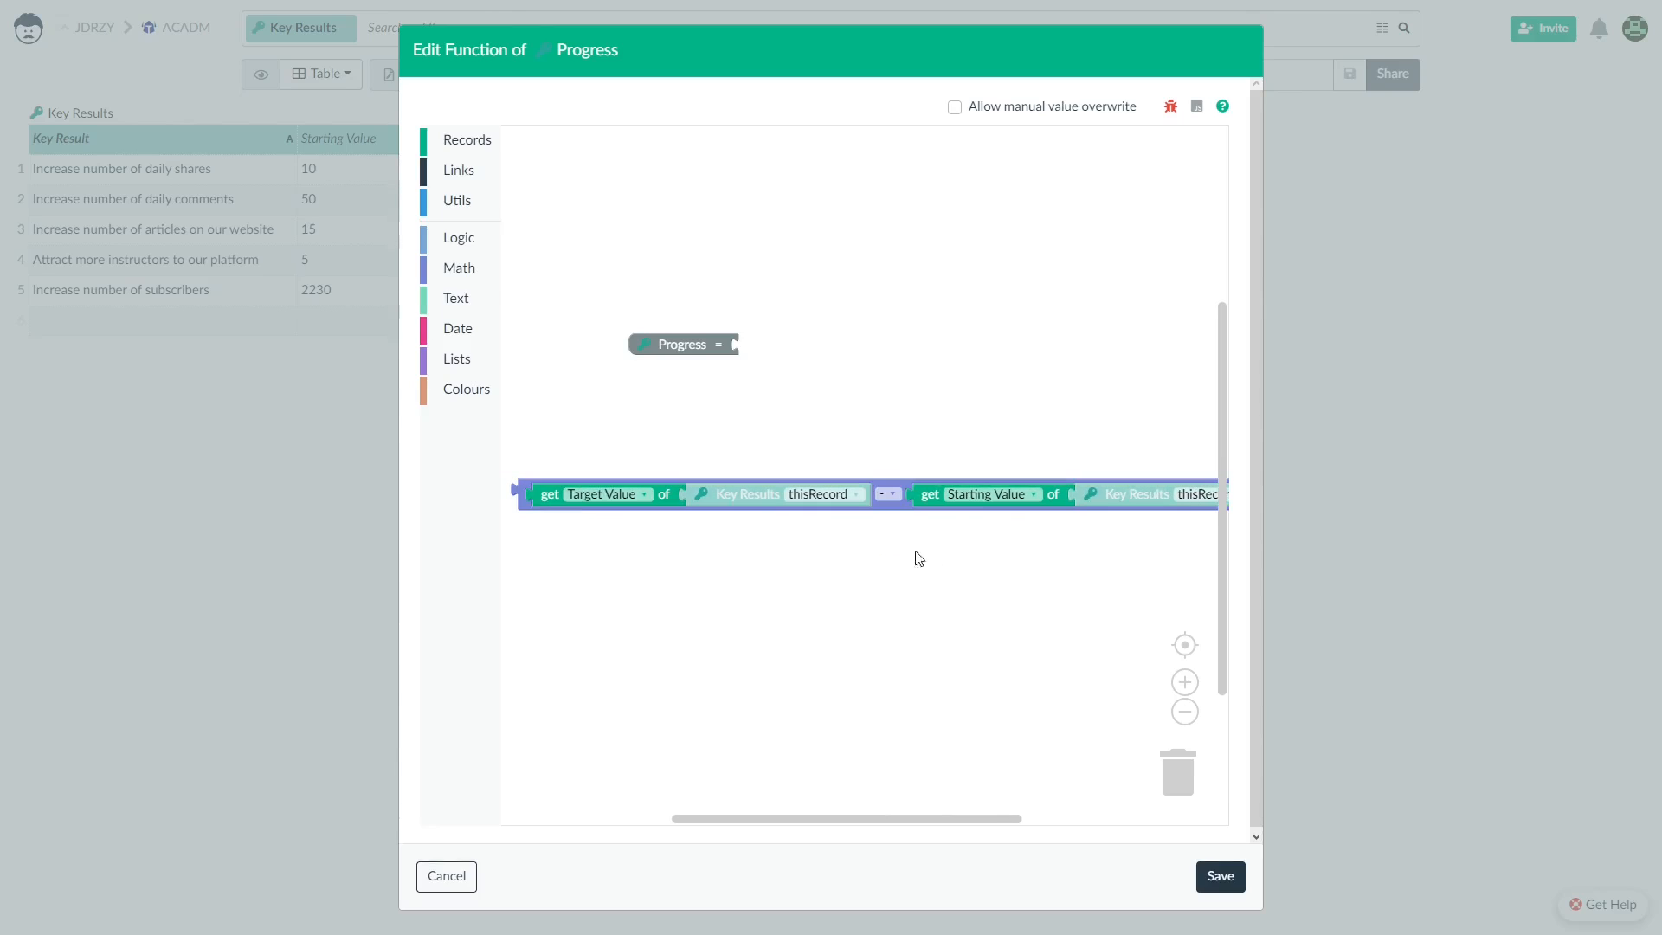
# Step: Add another getter block for the Starting Value of thisRecord, separate from the subtraction block
pyautogui.click(465, 147)
pyautogui.moveTo(549, 147); pyautogui.dragTo(973, 386)
pyautogui.click(468, 142)
pyautogui.moveTo(550, 216); pyautogui.dragTo(850, 385)
pyautogui.click(859, 383)
pyautogui.click(883, 416)
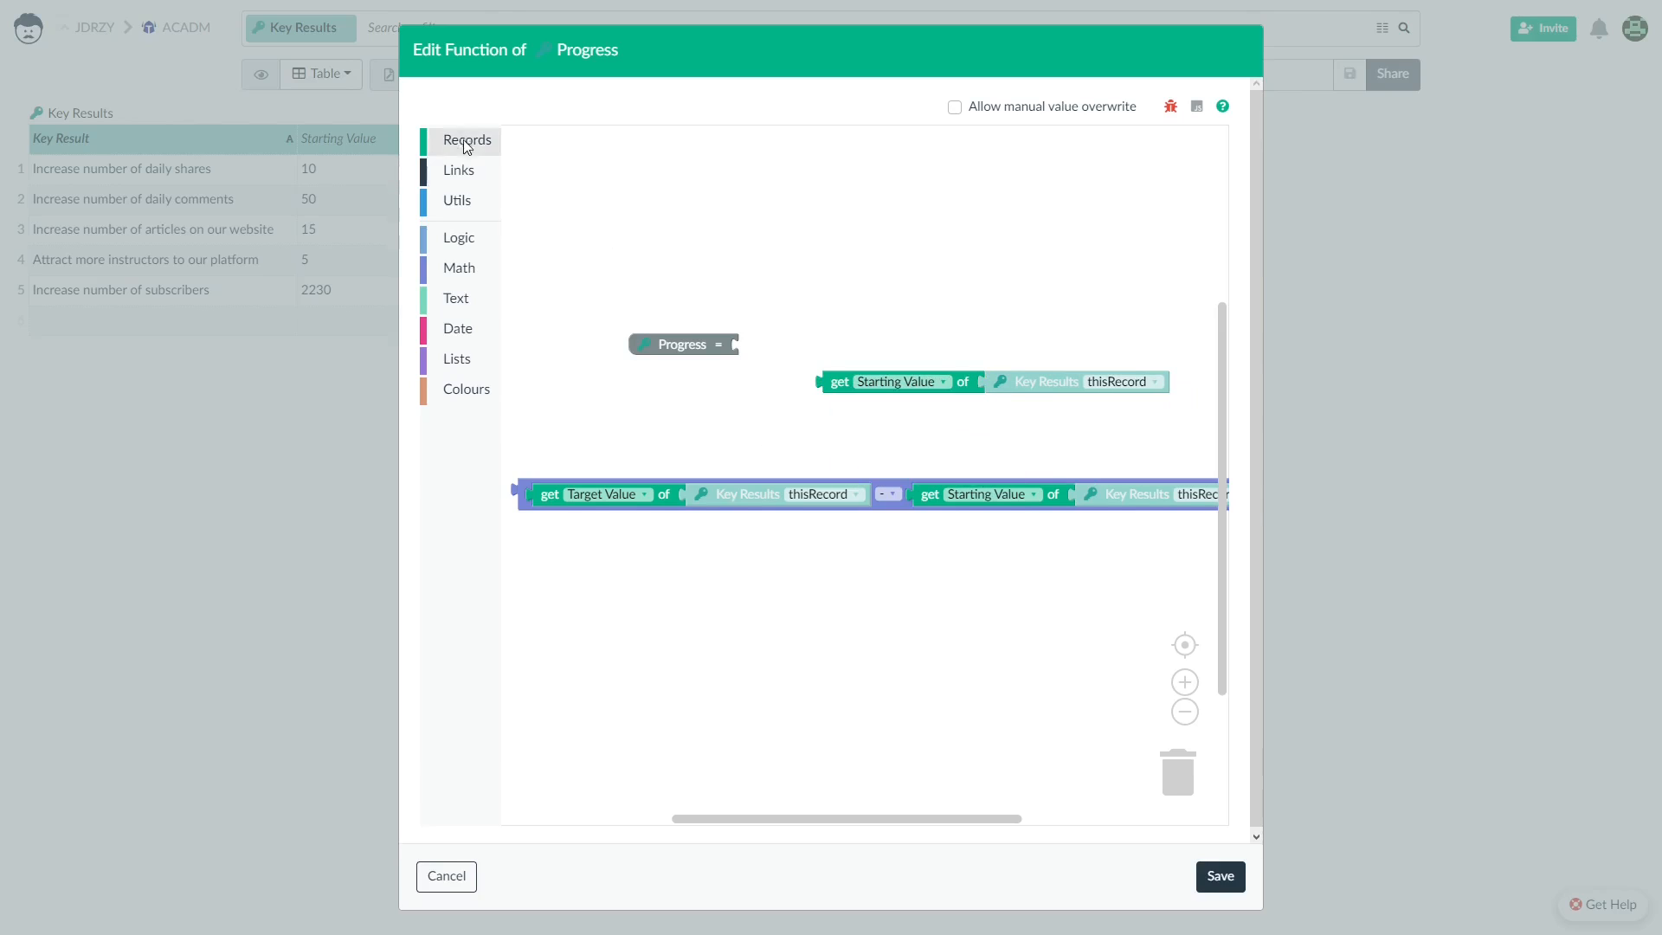
# Step: Add a getter block that reads Current Value from a new Key Results thisRecord block
pyautogui.click(465, 143)
pyautogui.moveTo(558, 145); pyautogui.dragTo(896, 430)
pyautogui.click(467, 141)
pyautogui.moveTo(542, 221); pyautogui.dragTo(732, 421)
pyautogui.click(813, 425)
pyautogui.click(827, 504)
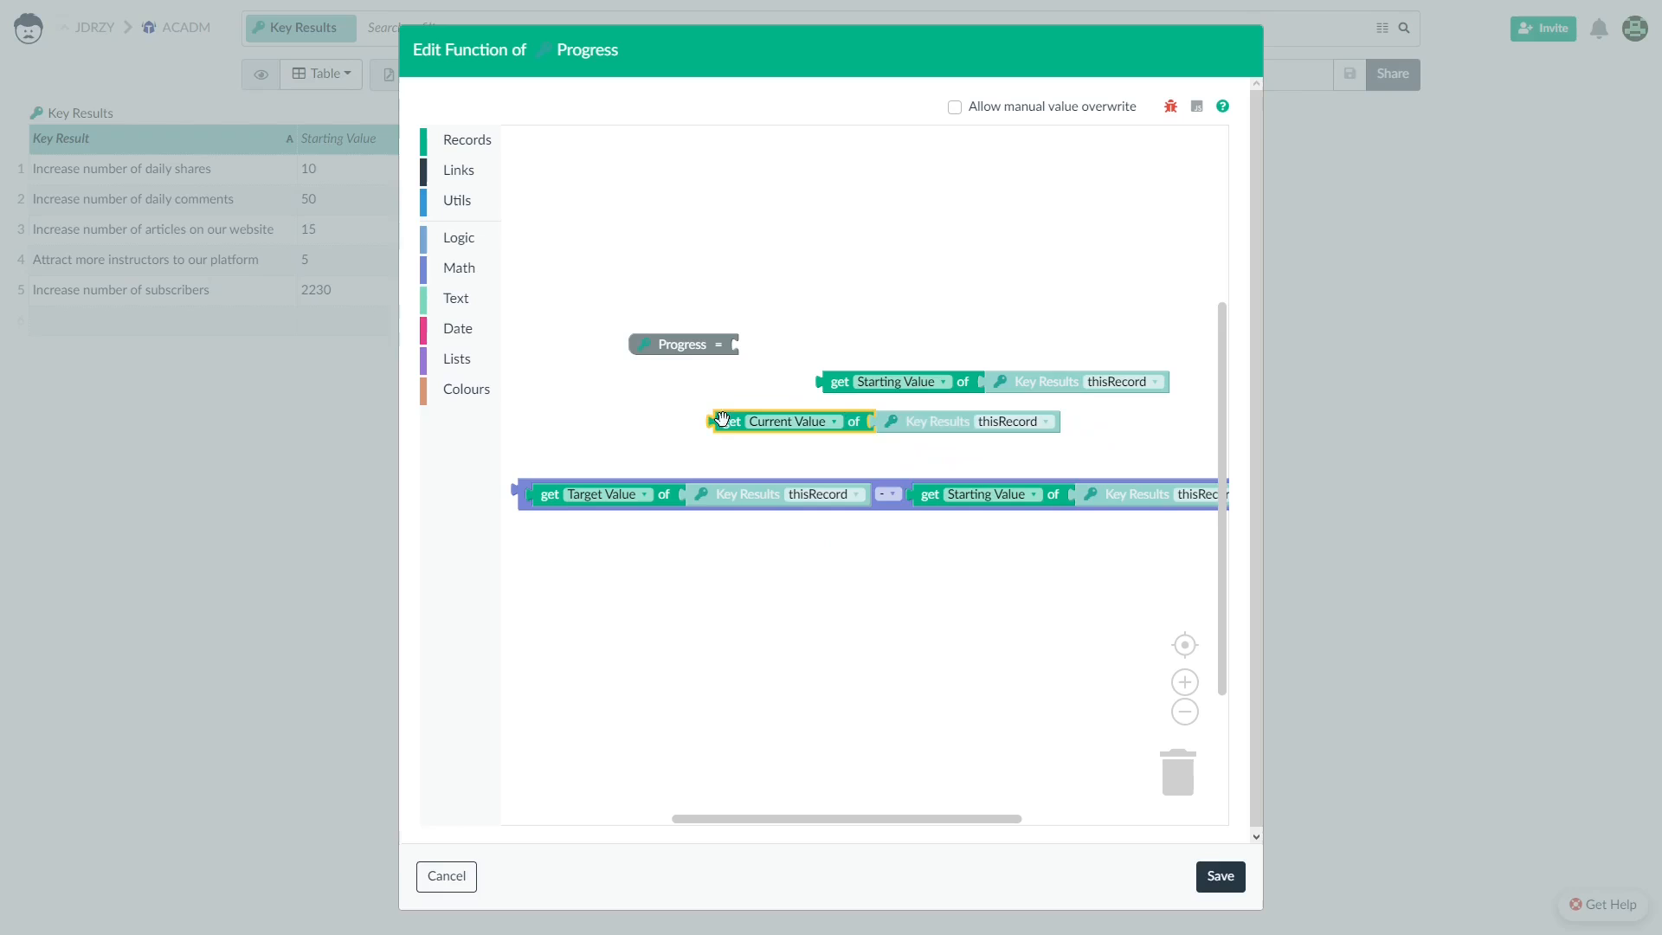
# Step: Build a second subtraction block that computes Current Value minus Starting Value
pyautogui.click(468, 273)
pyautogui.moveTo(536, 192); pyautogui.dragTo(714, 275)
pyautogui.moveTo(838, 382); pyautogui.dragTo(804, 275)
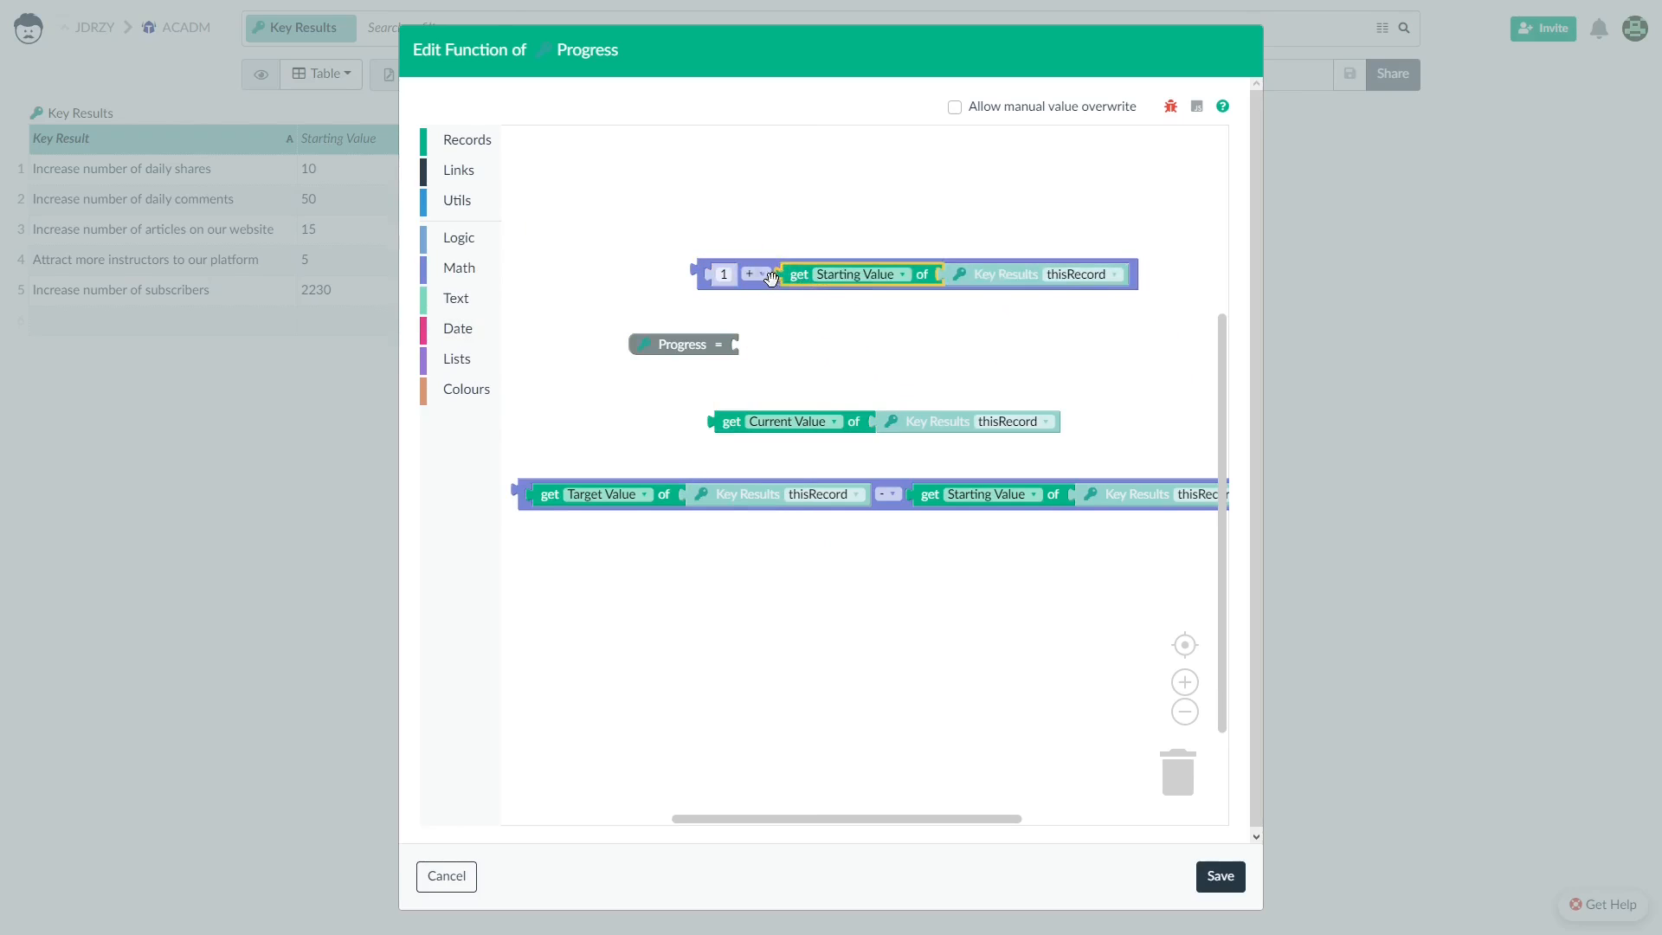
pyautogui.click(766, 275)
pyautogui.click(753, 318)
pyautogui.moveTo(727, 422); pyautogui.dragTo(729, 275)
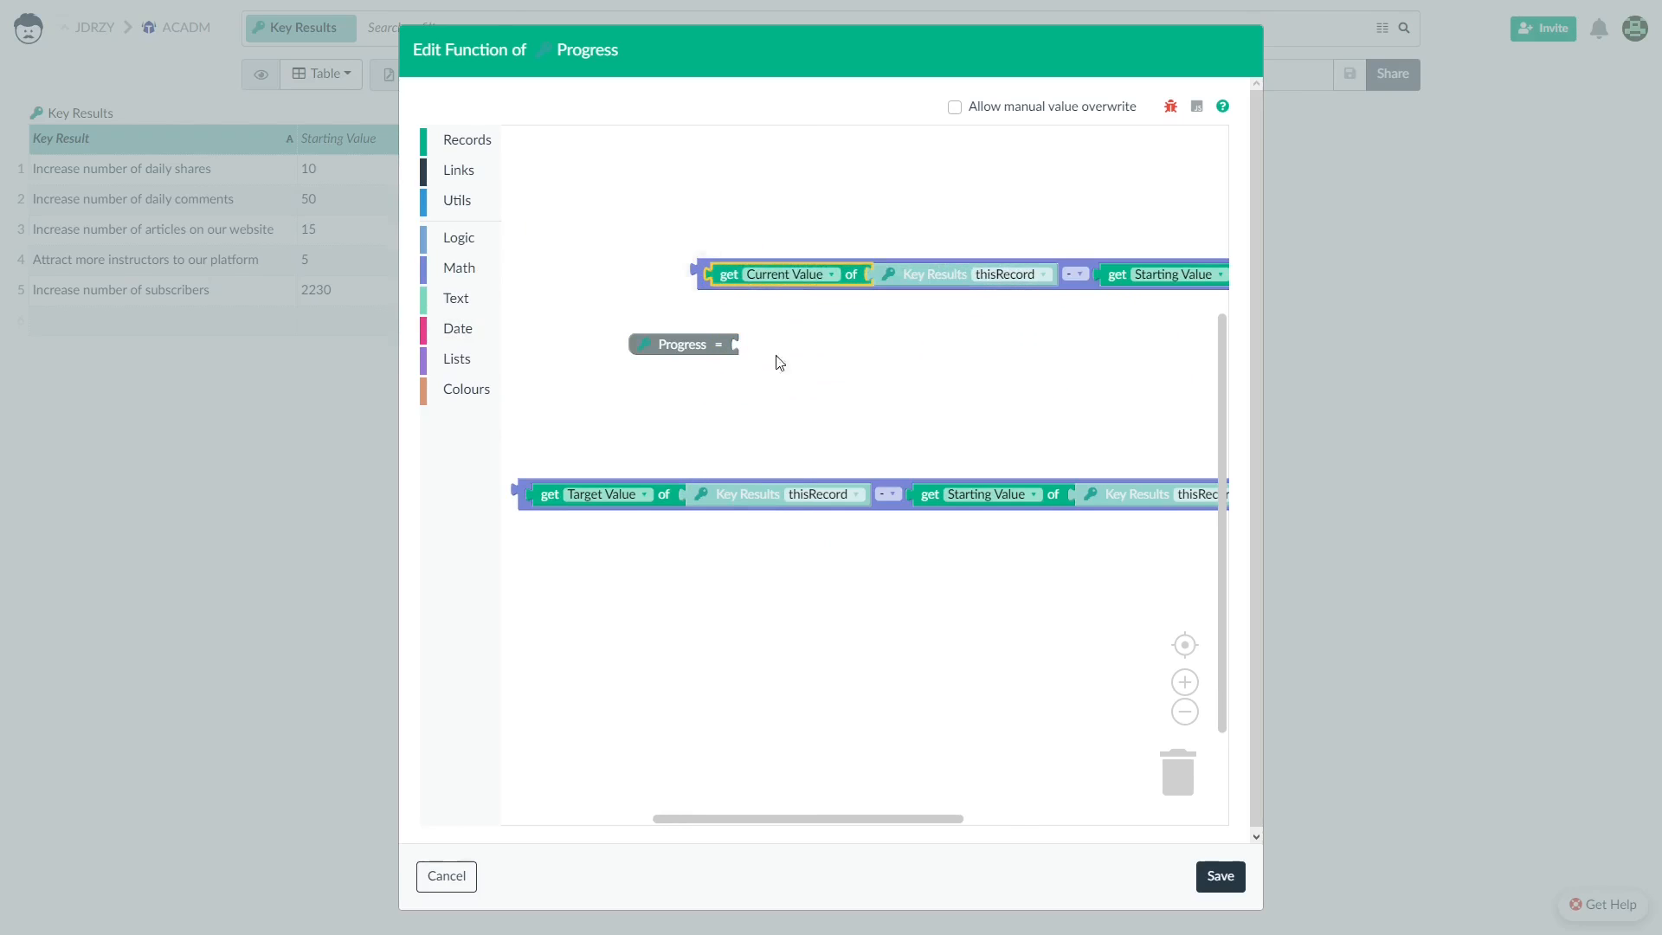
# Step: Add a new arithmetic block and nest the Current Value minus Starting Value expression as its first operand
pyautogui.click(458, 268)
pyautogui.moveTo(536, 192); pyautogui.dragTo(692, 407)
pyautogui.moveTo(706, 266); pyautogui.dragTo(691, 406)
pyautogui.moveTo(681, 421); pyautogui.dragTo(559, 403)
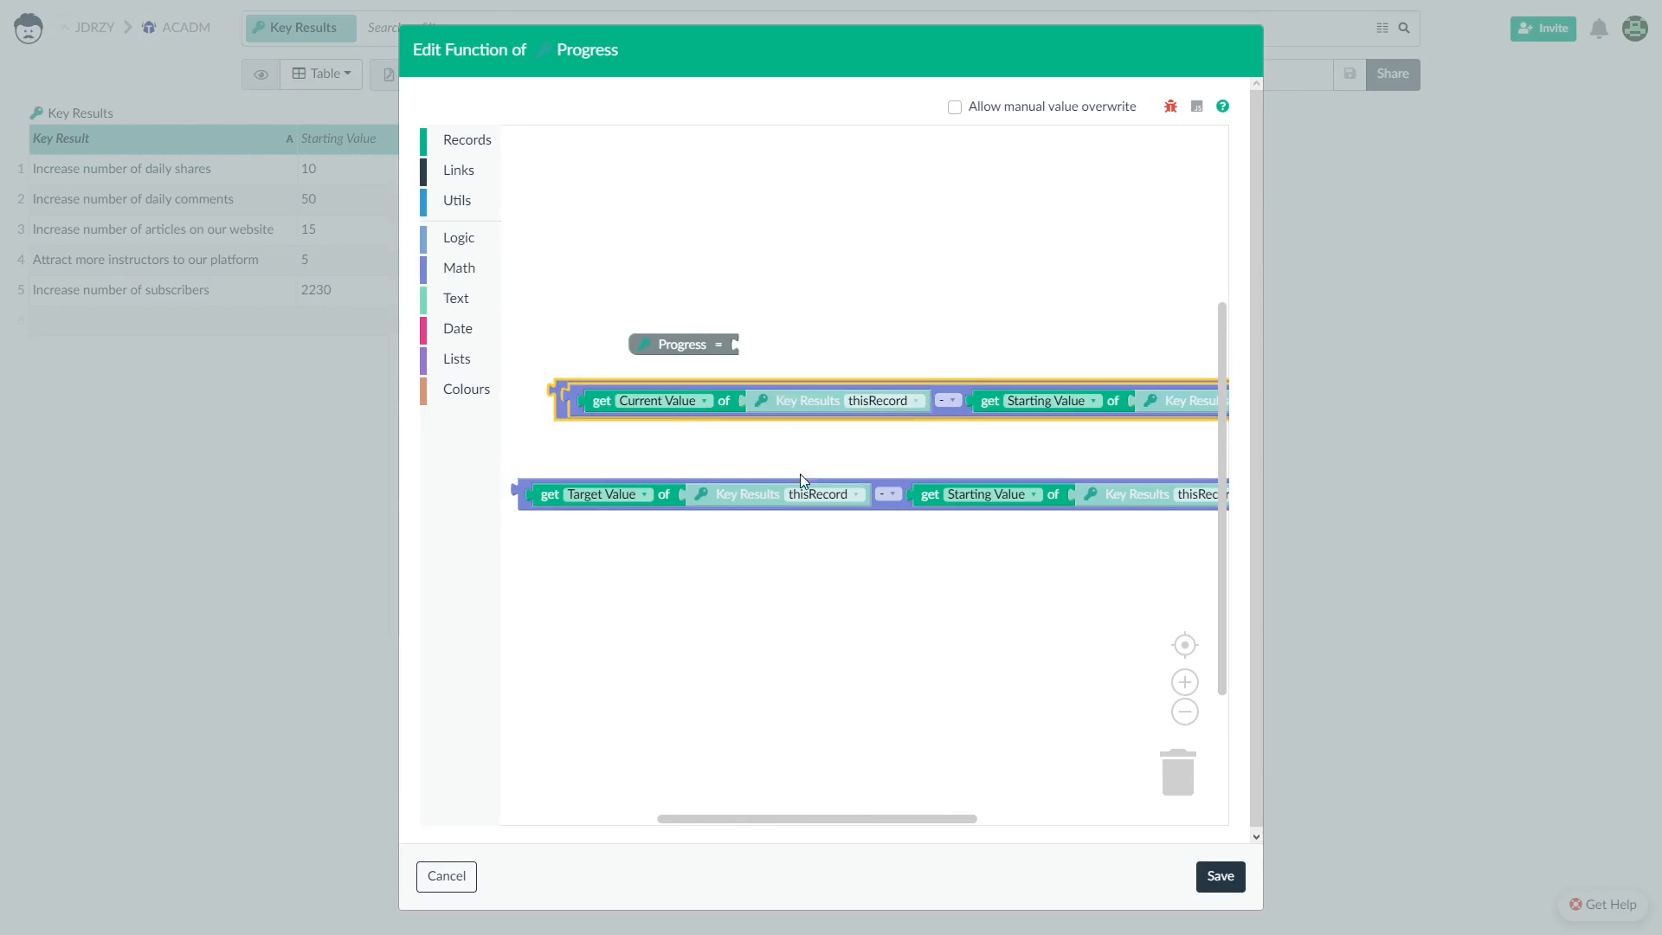
# Step: Set the outer arithmetic block to division and use Target Value minus Starting Value as its divisor
pyautogui.moveTo(523, 500); pyautogui.dragTo(1066, 498)
pyautogui.moveTo(828, 817); pyautogui.dragTo(980, 814)
pyautogui.click(935, 398)
pyautogui.click(948, 464)
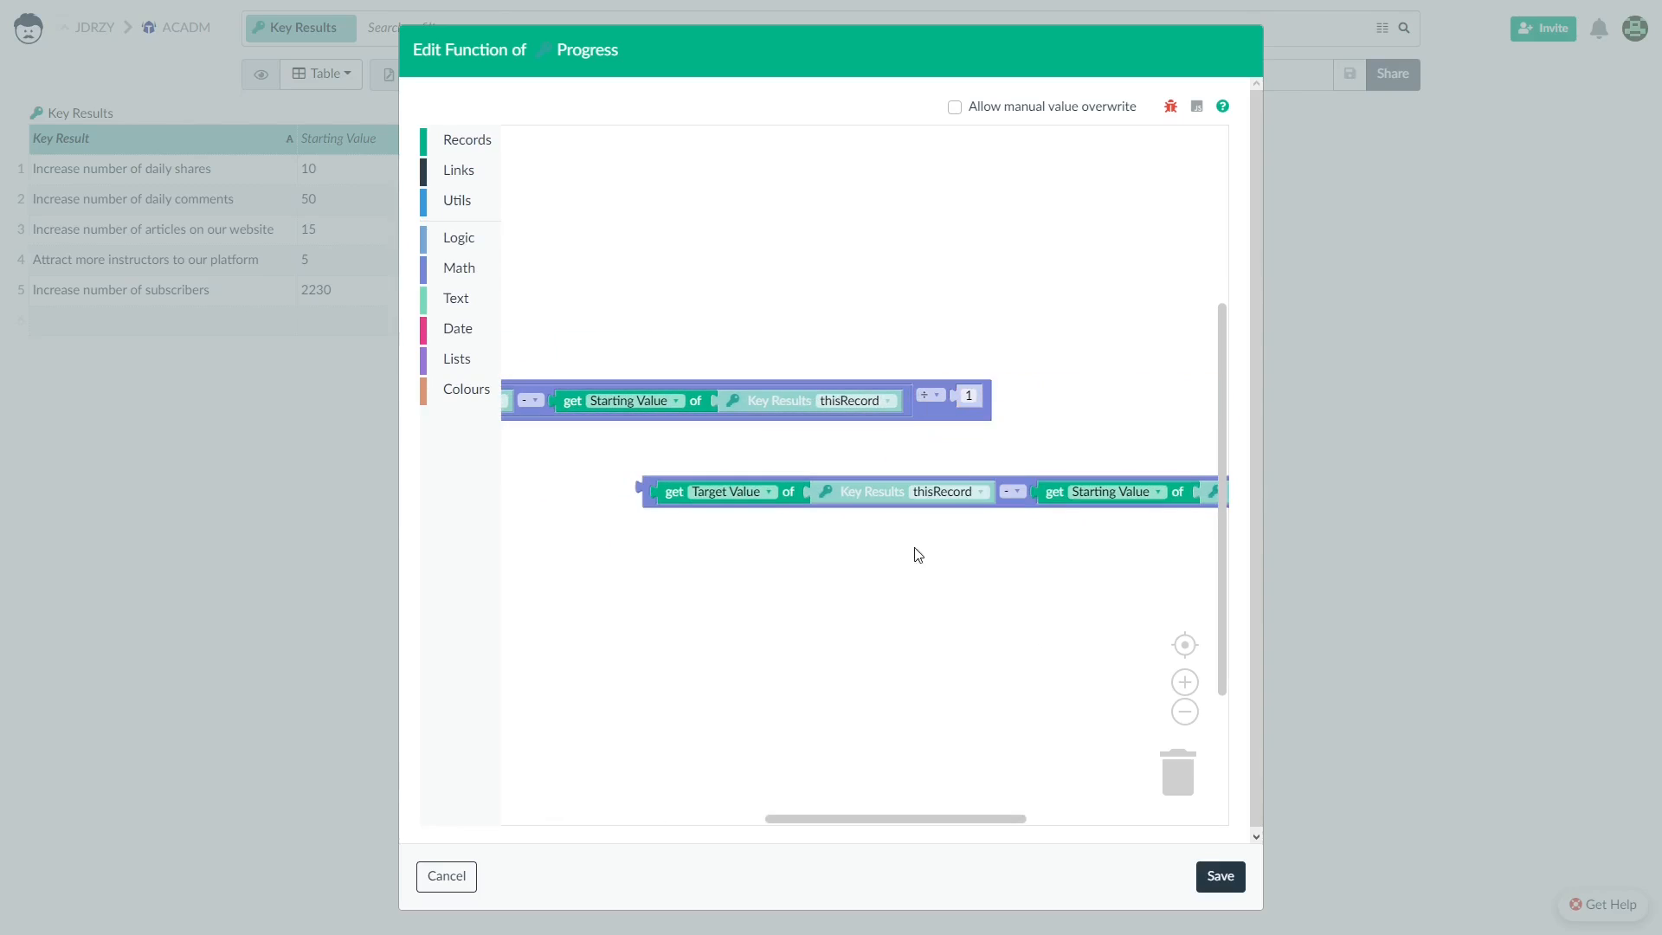
pyautogui.moveTo(660, 498); pyautogui.dragTo(978, 403)
# Step: Attach the completed division expression to the Progress block and save the function
pyautogui.moveTo(925, 818); pyautogui.dragTo(762, 822)
pyautogui.moveTo(553, 401); pyautogui.dragTo(744, 358)
pyautogui.moveTo(691, 358); pyautogui.dragTo(650, 444)
pyautogui.scroll(-2, 651, 445)
pyautogui.click(715, 487)
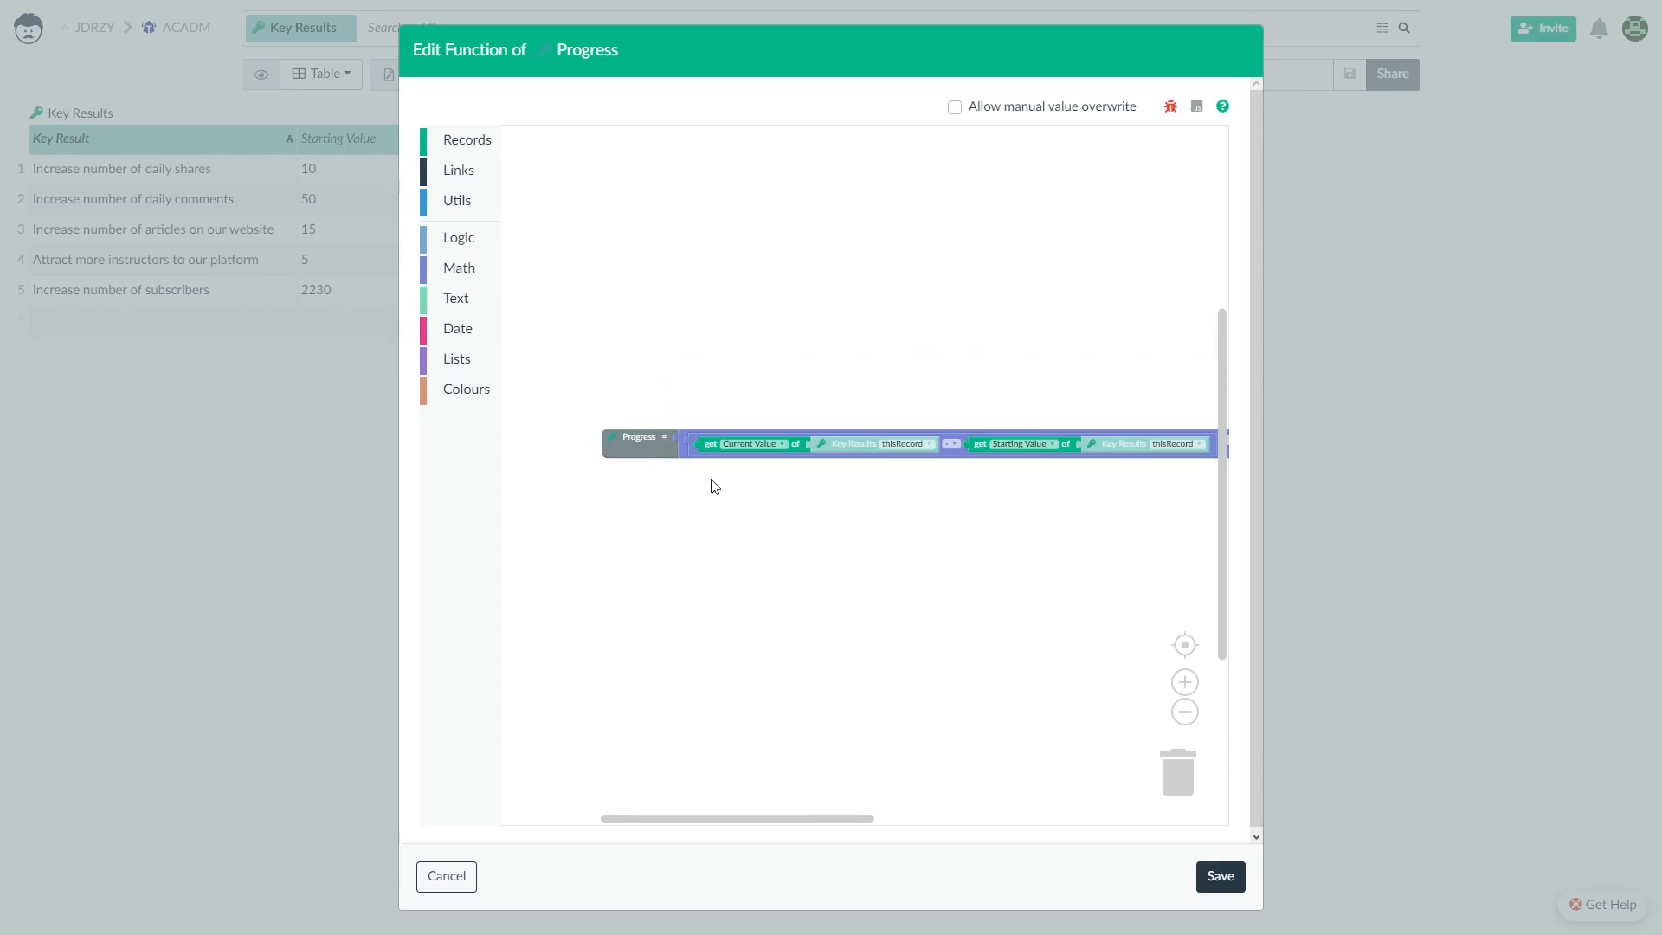
pyautogui.click(1220, 876)
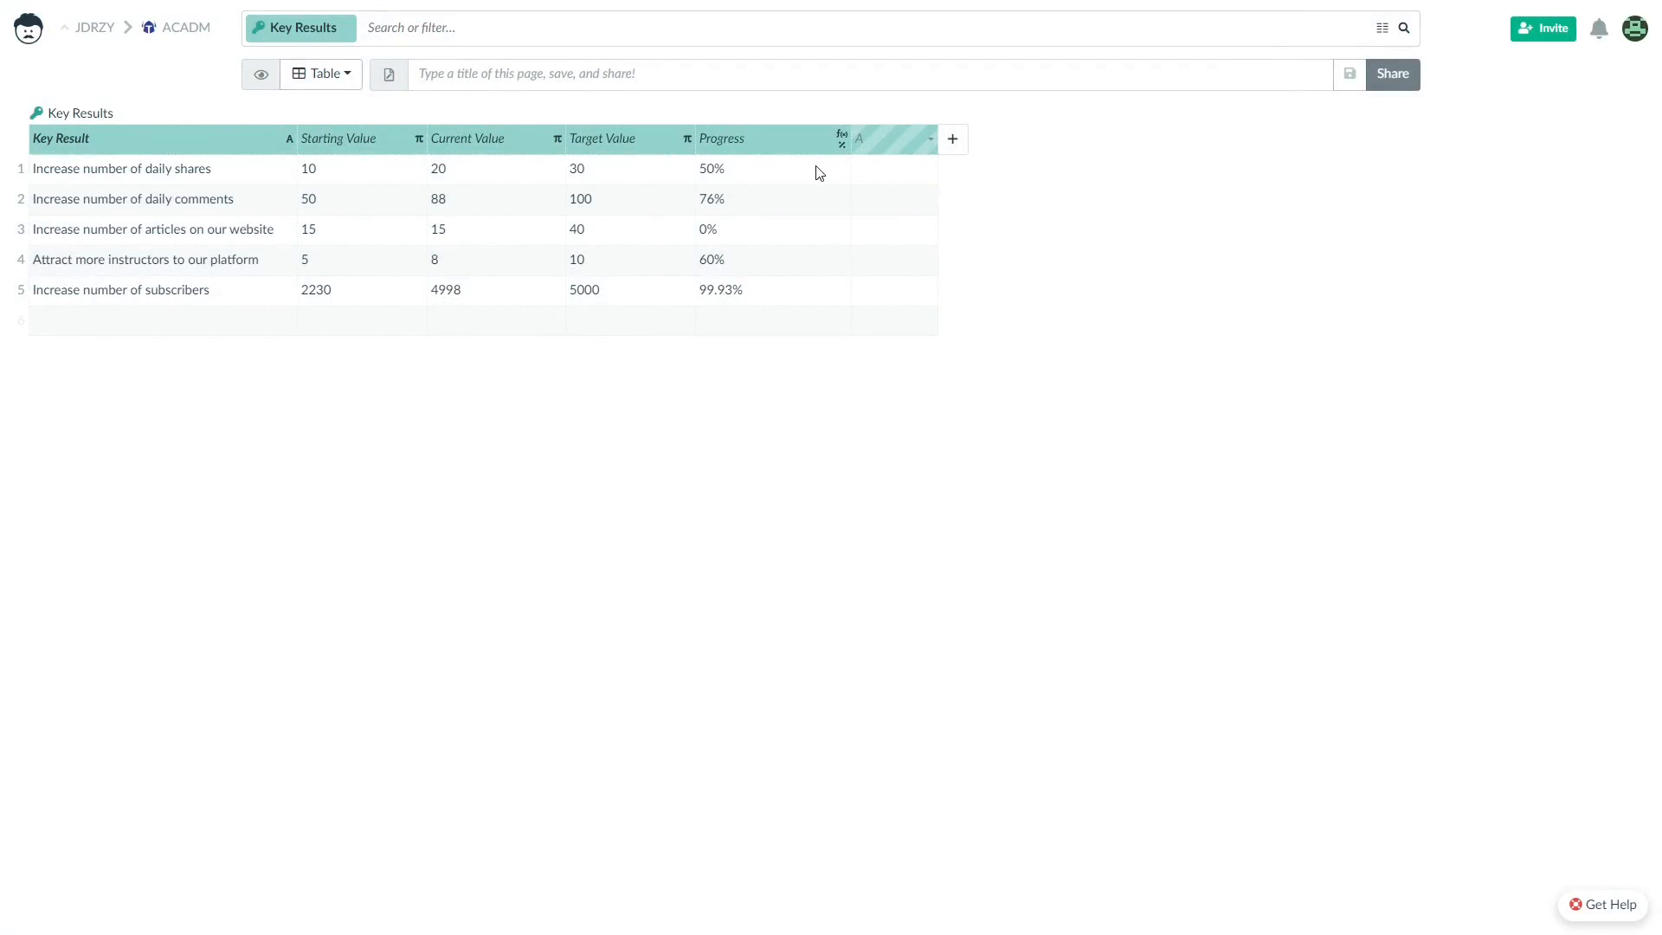
# Step: Open the Tasks table and bring up the attribute settings of its State column
pyautogui.click(29, 31)
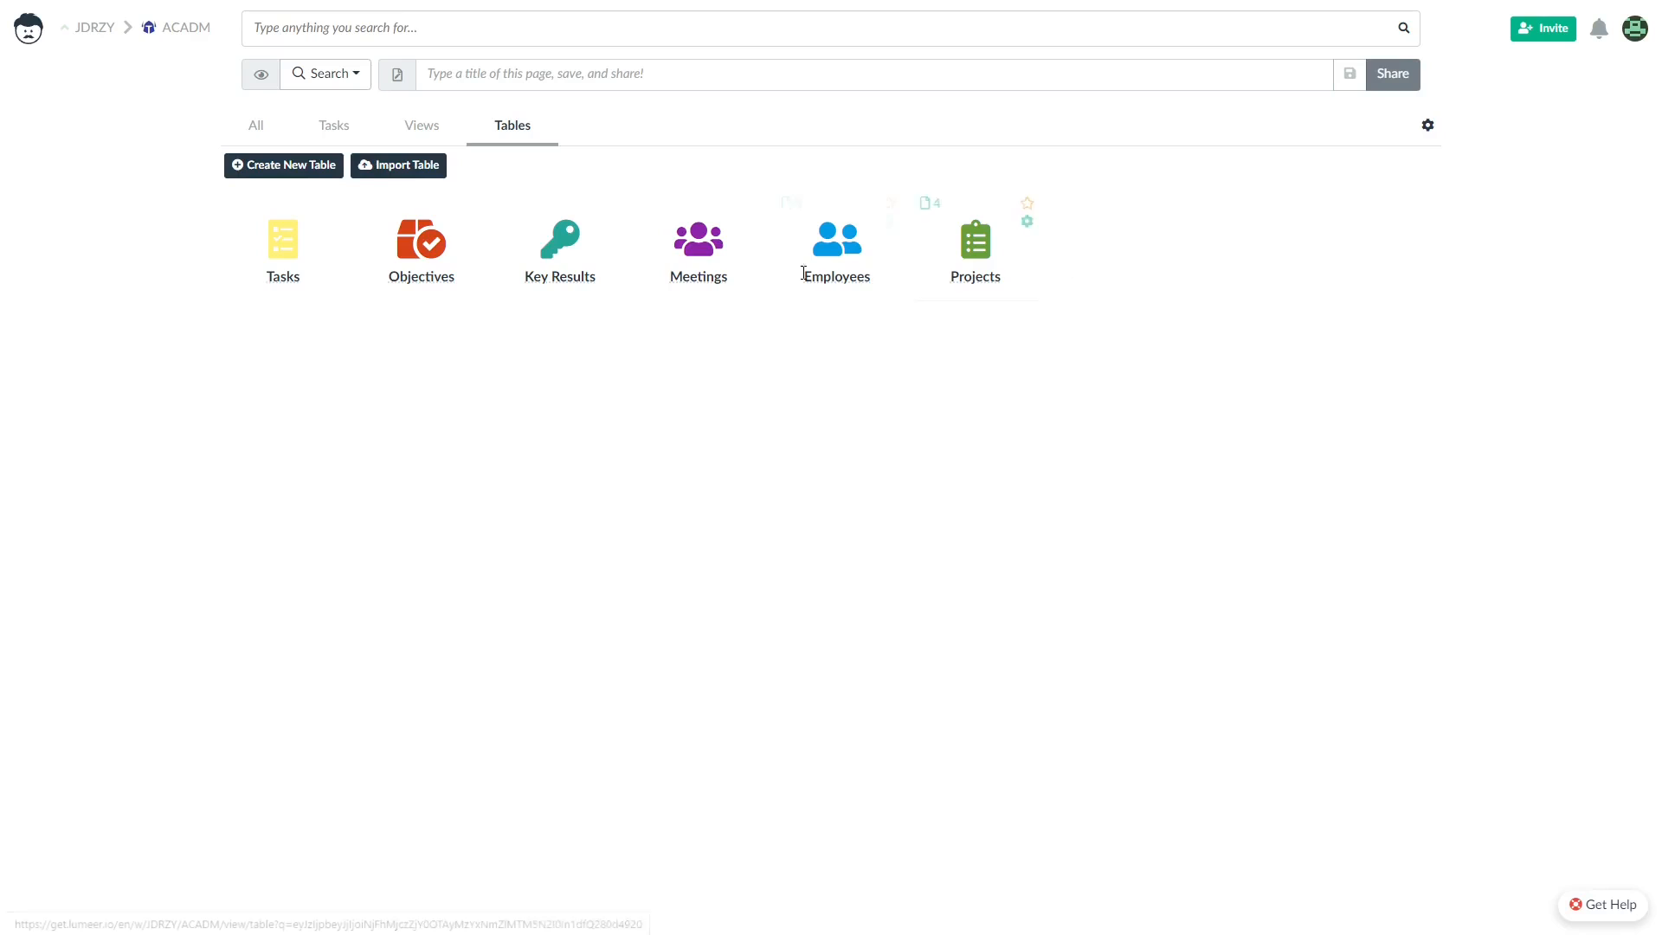
pyautogui.click(280, 242)
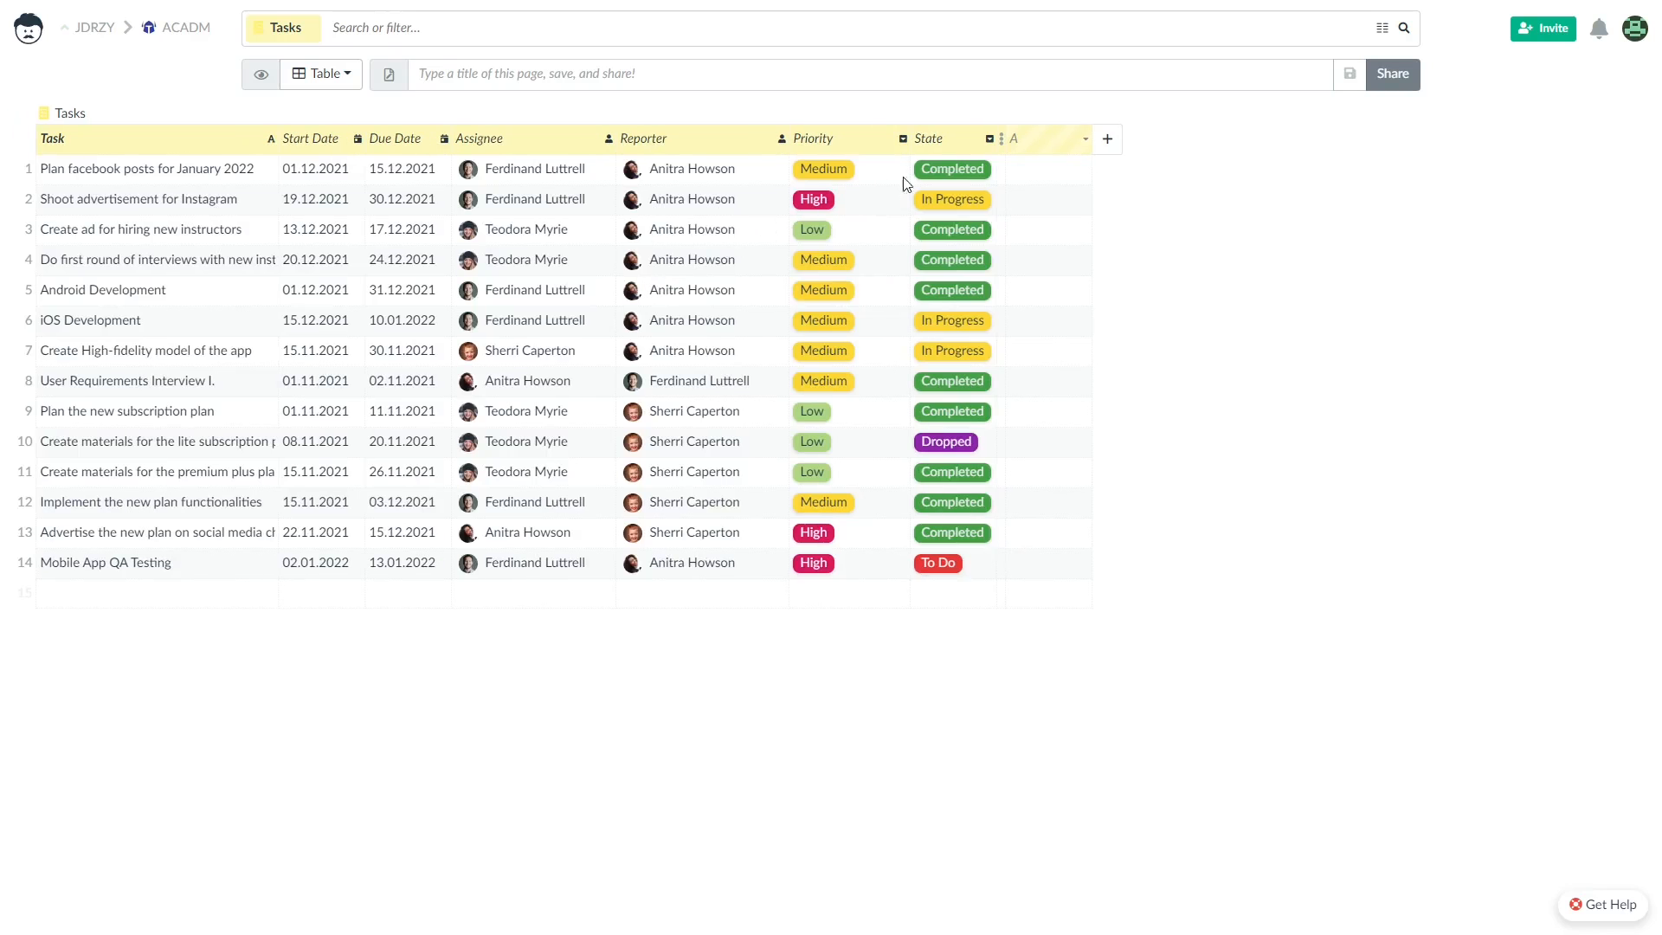
pyautogui.click(990, 138)
pyautogui.click(1000, 179)
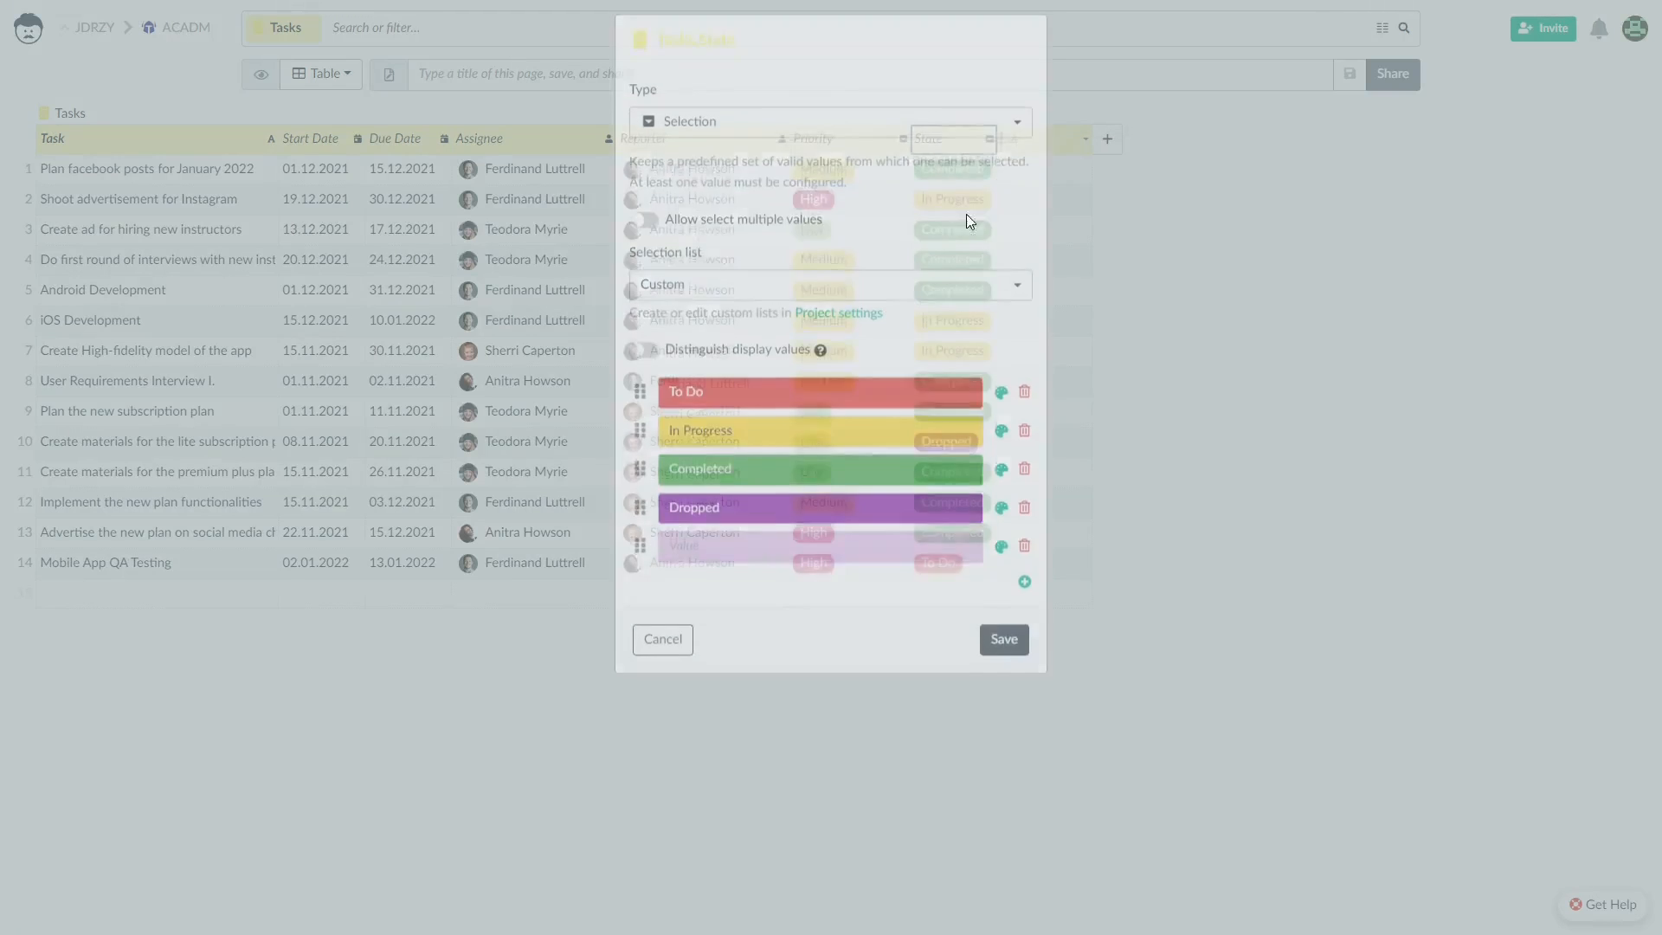
# Step: Add an "In Review" option in blue to the State selection values and save the attribute
pyautogui.click(734, 558)
pyautogui.write('In Review')
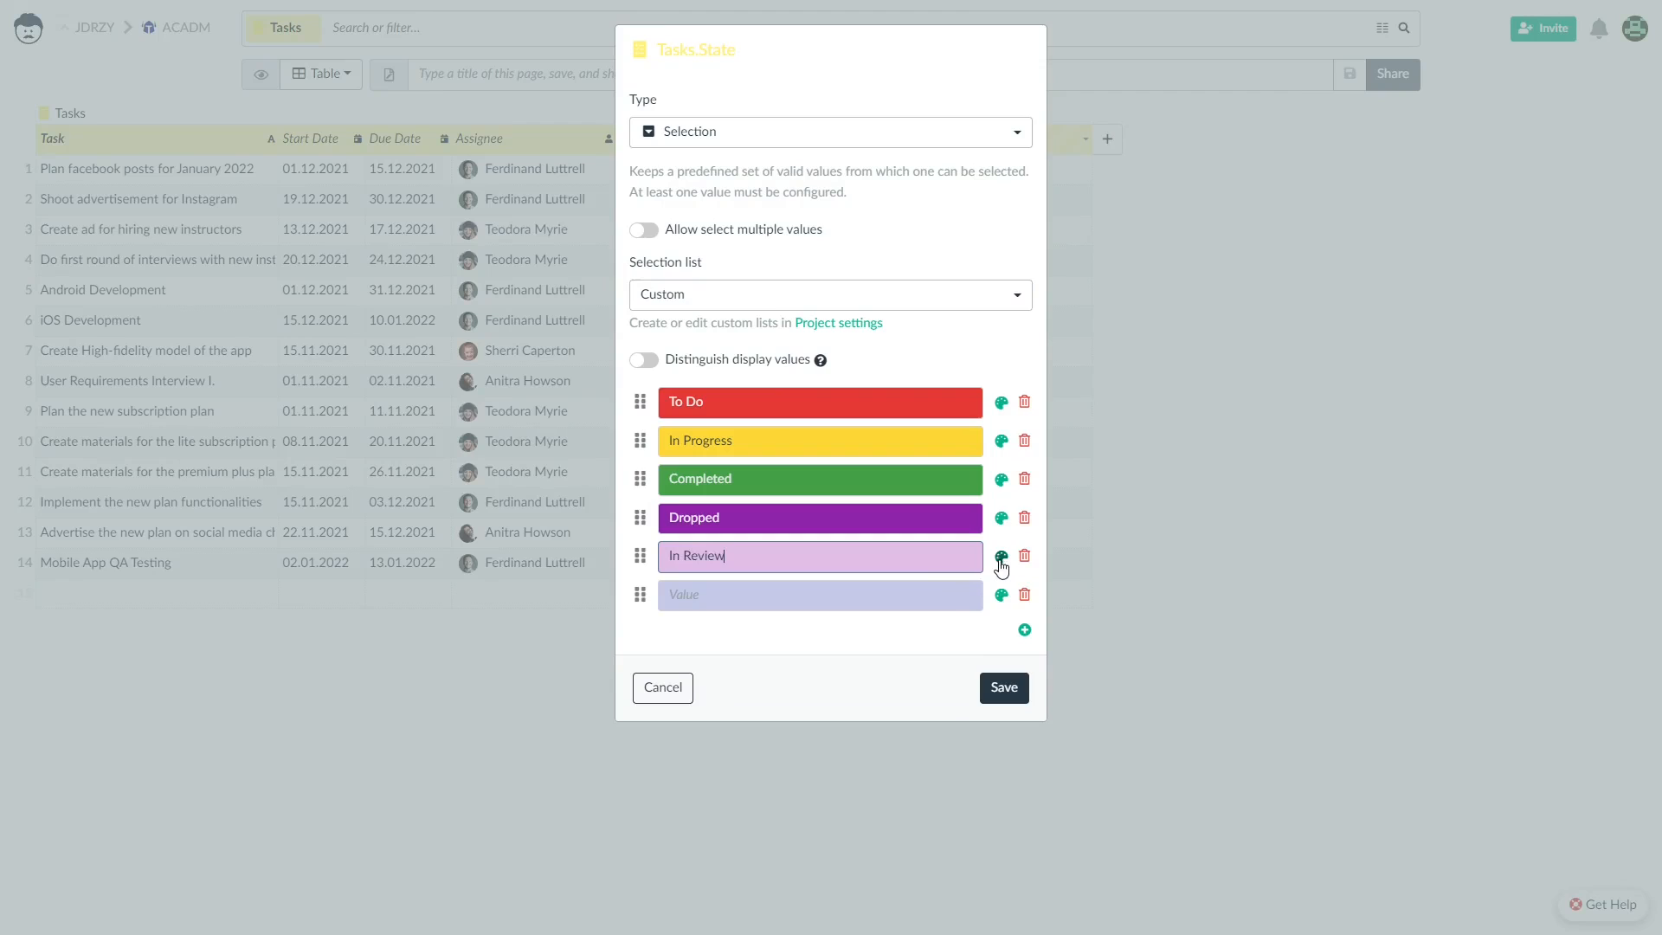
pyautogui.click(1001, 559)
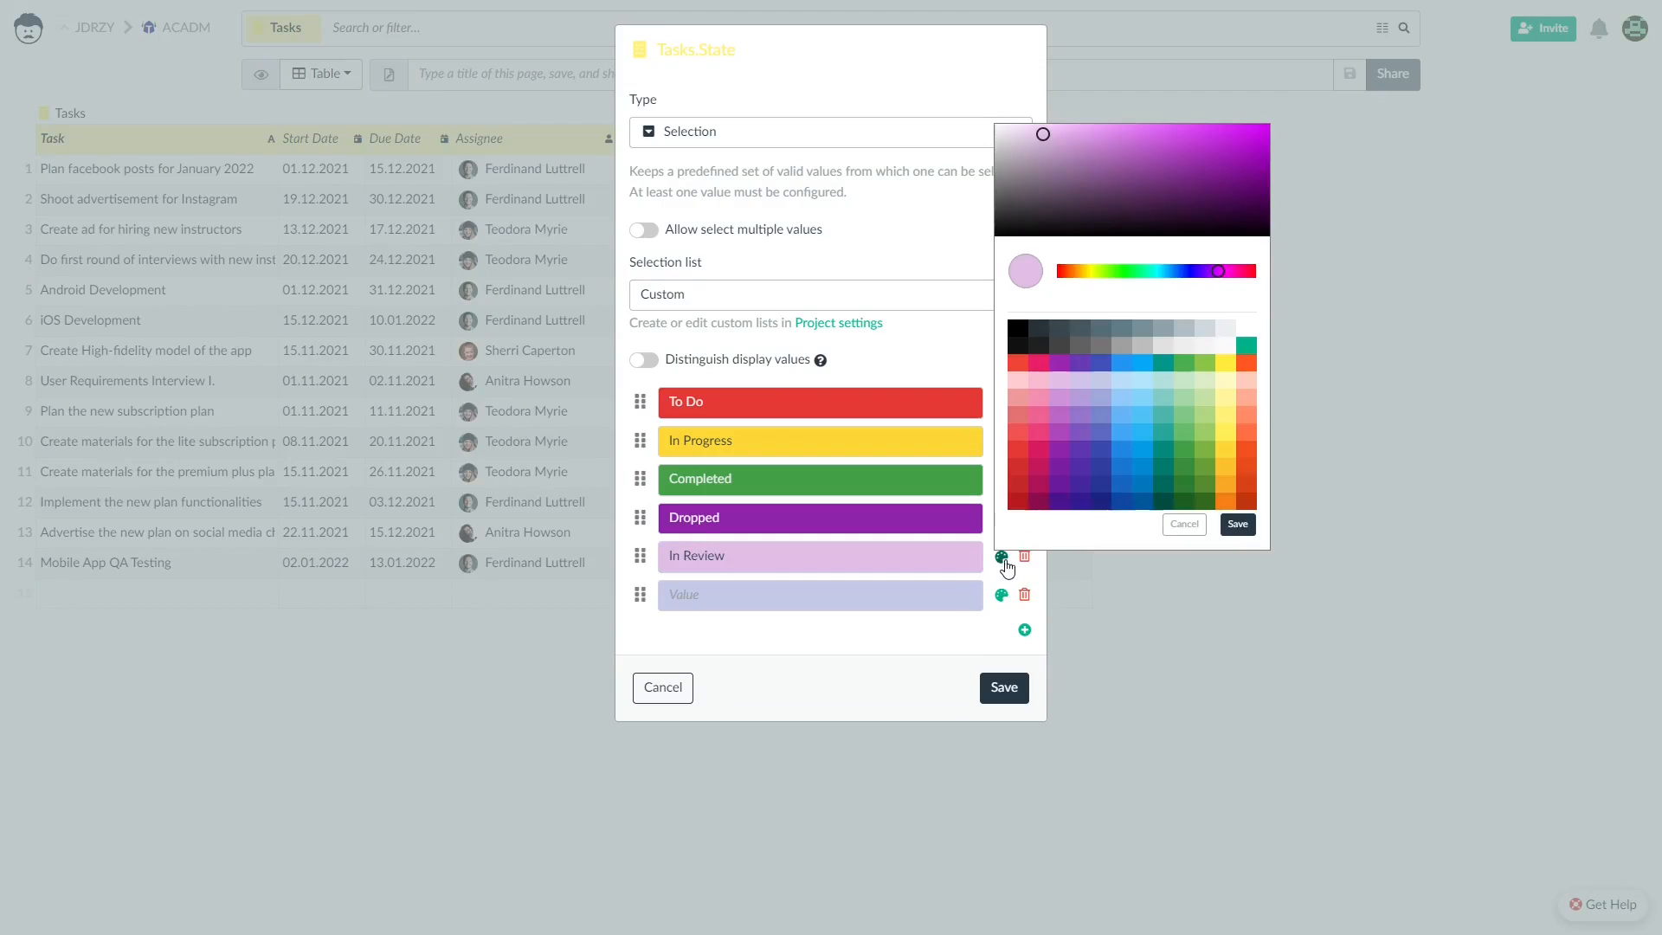
pyautogui.click(1127, 468)
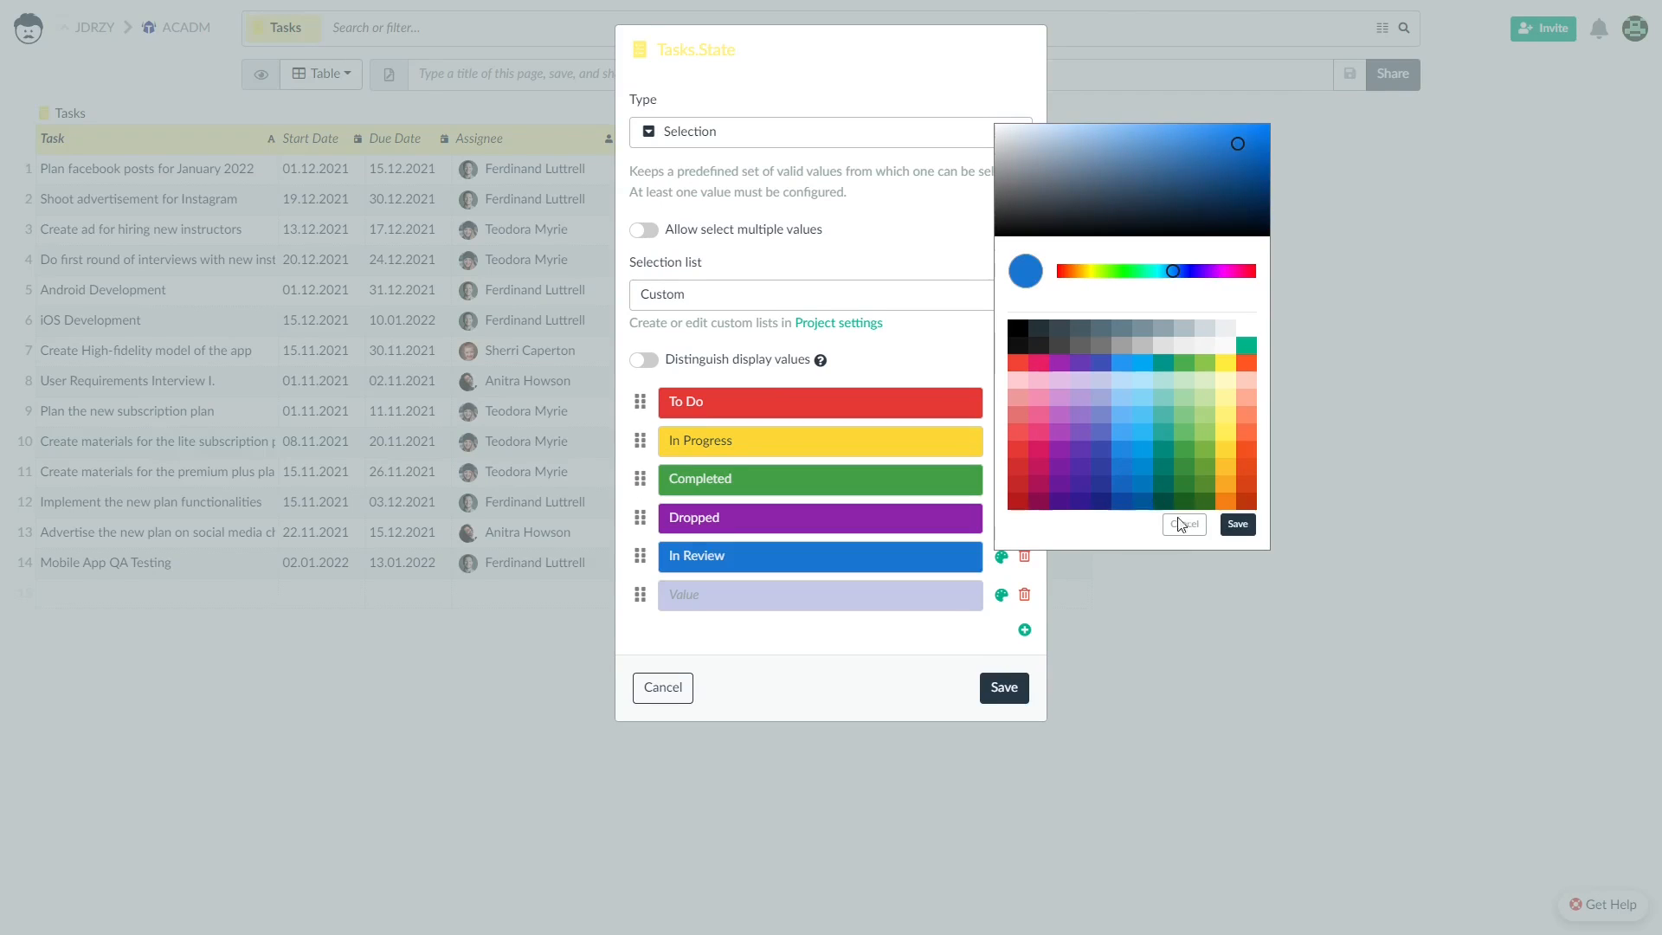
pyautogui.click(1250, 531)
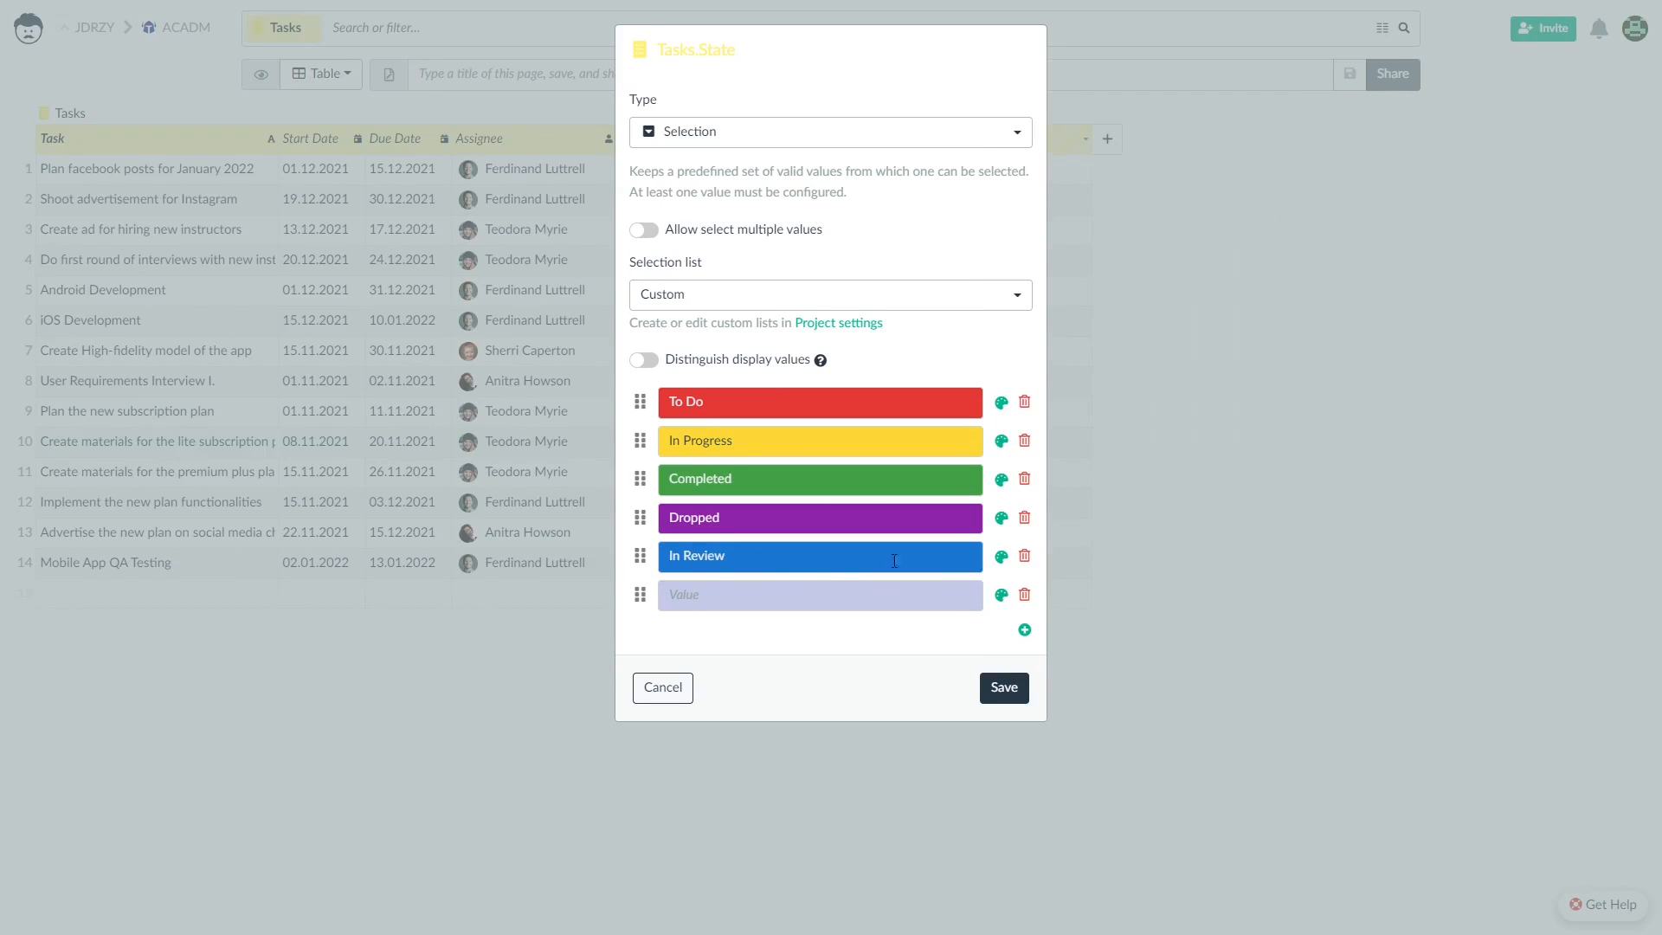
pyautogui.click(1004, 685)
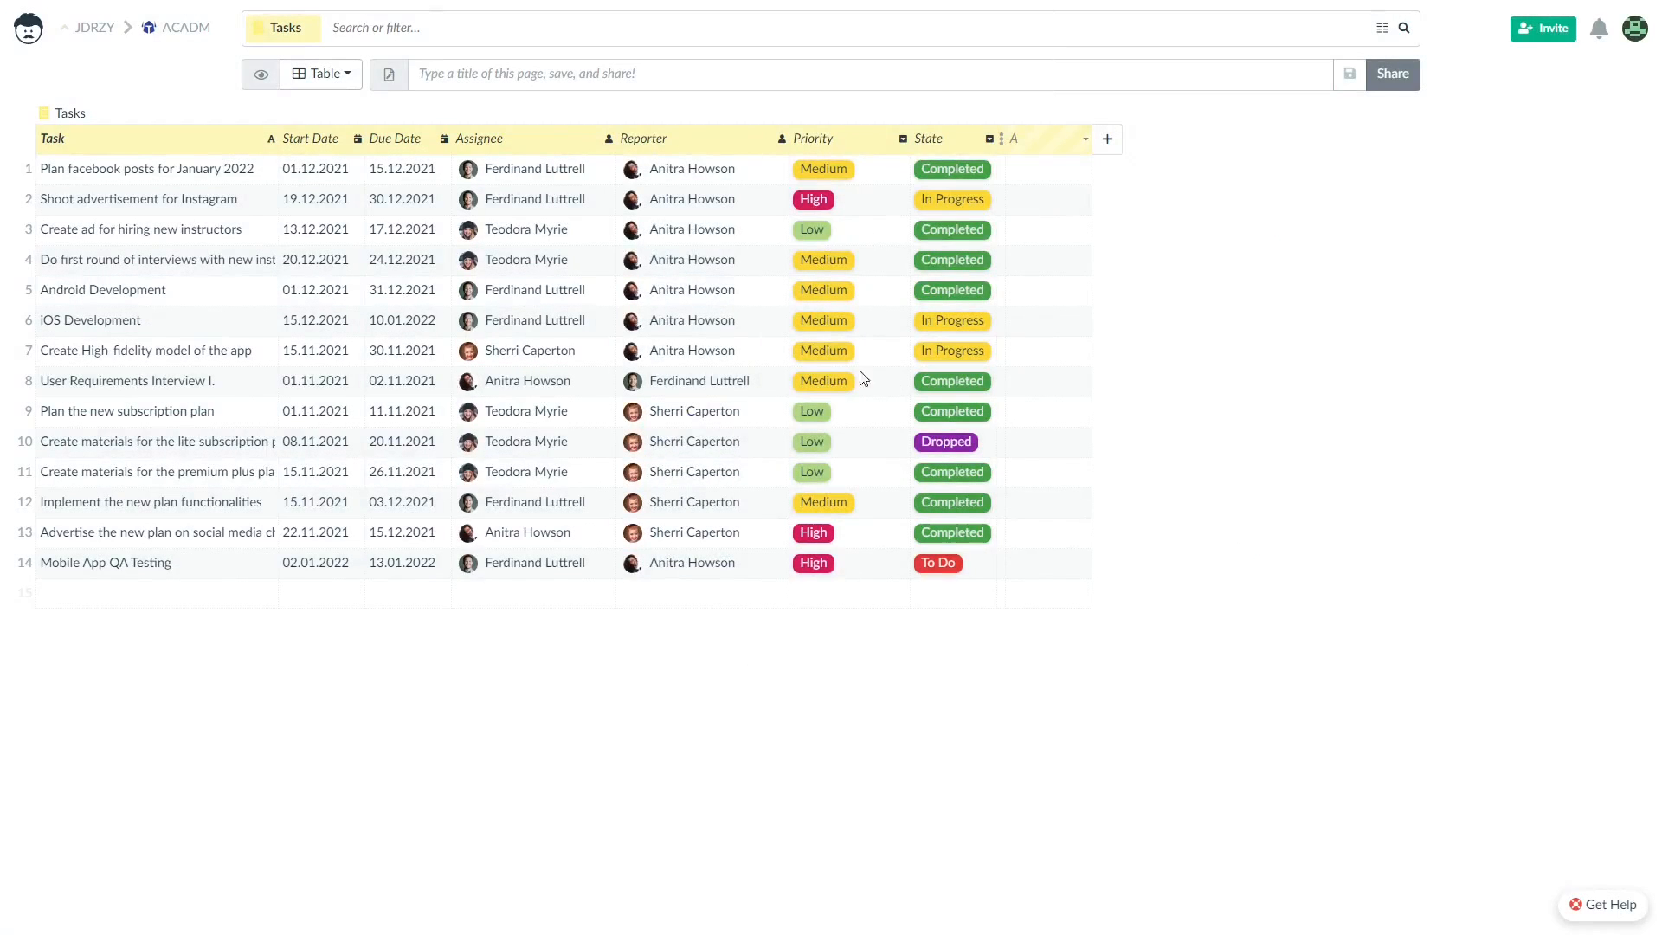
# Step: Start a new automation in the Tasks table settings and set its type to Blockly
pyautogui.click(29, 30)
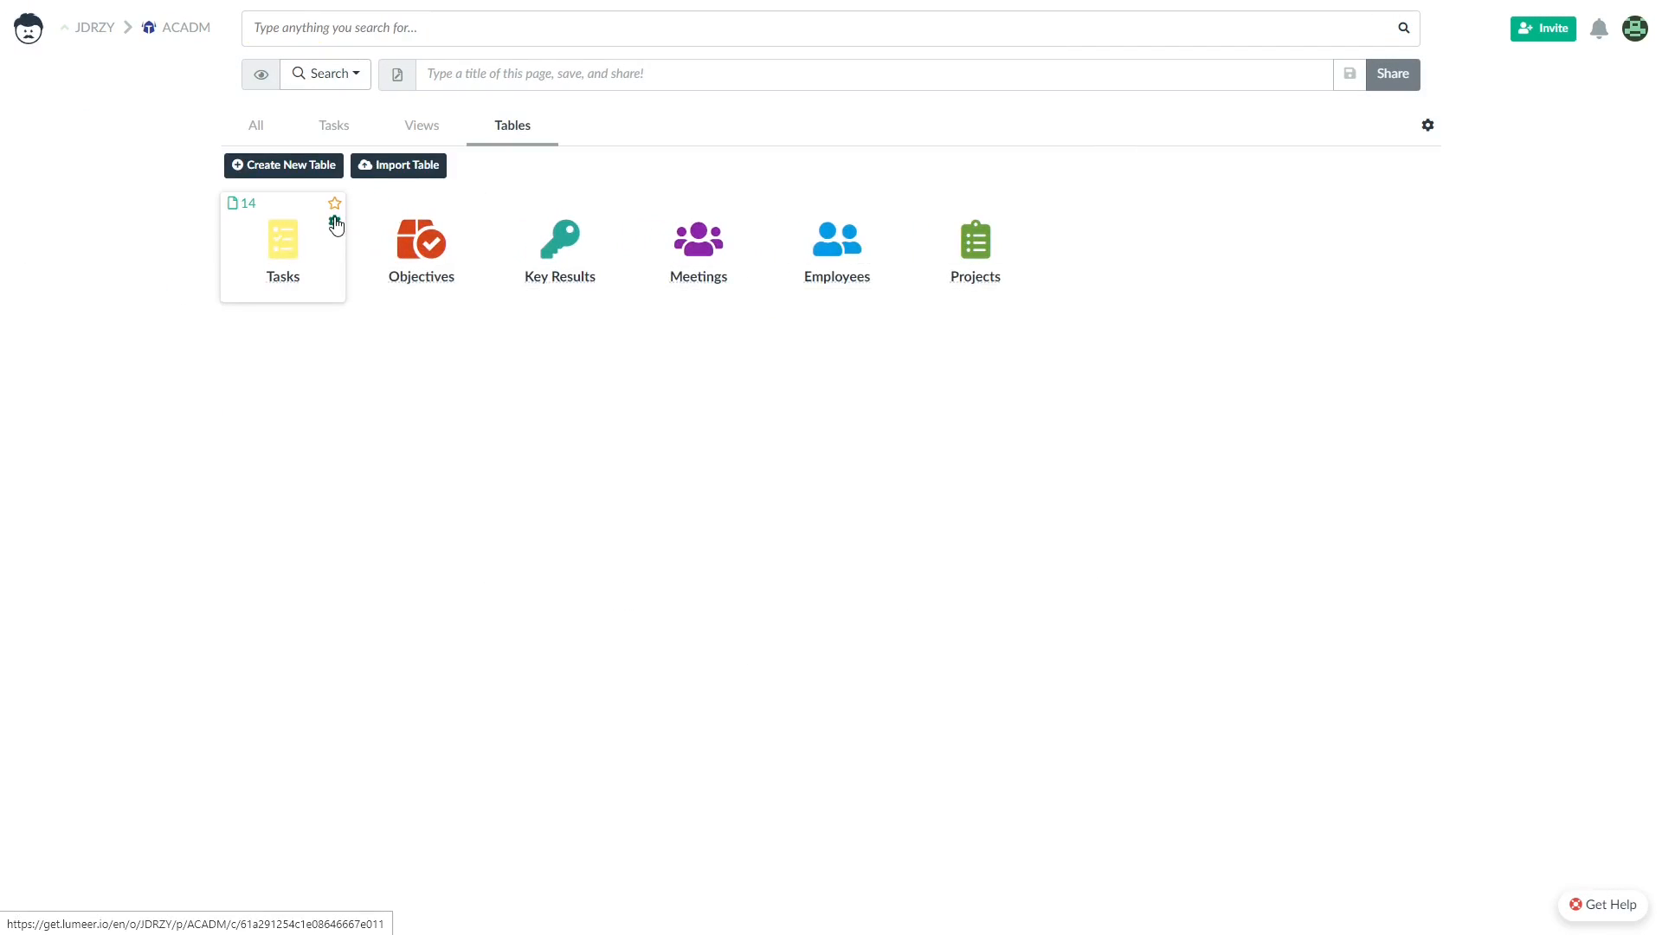
pyautogui.click(336, 222)
pyautogui.click(517, 250)
pyautogui.click(468, 303)
pyautogui.click(387, 352)
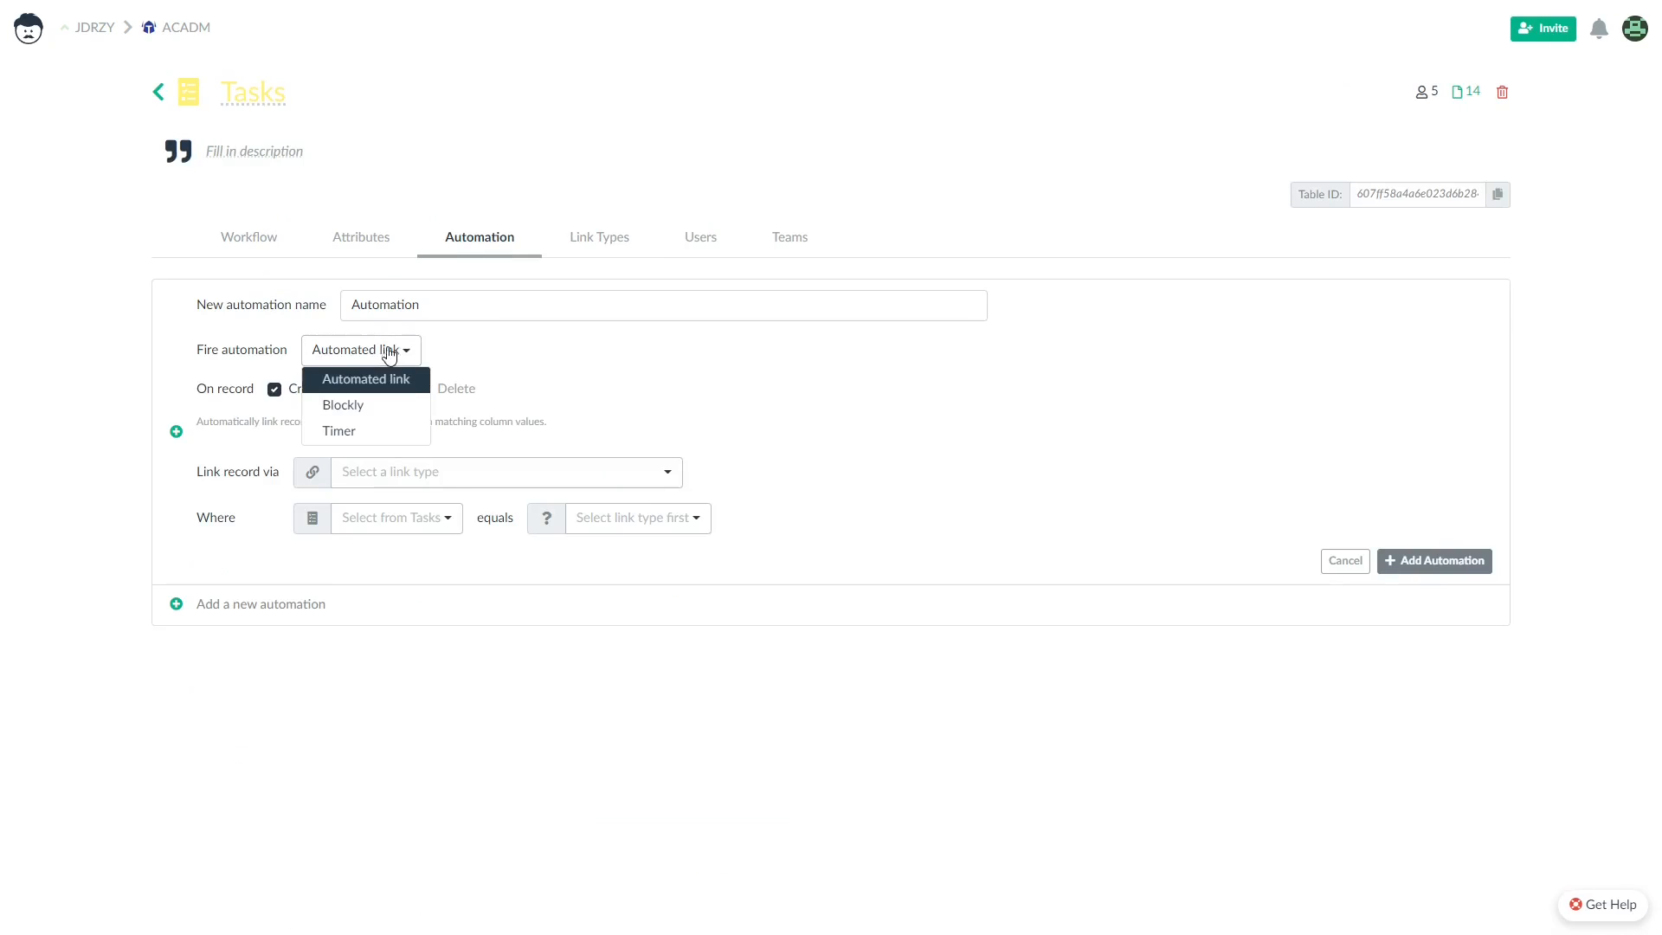
pyautogui.click(364, 407)
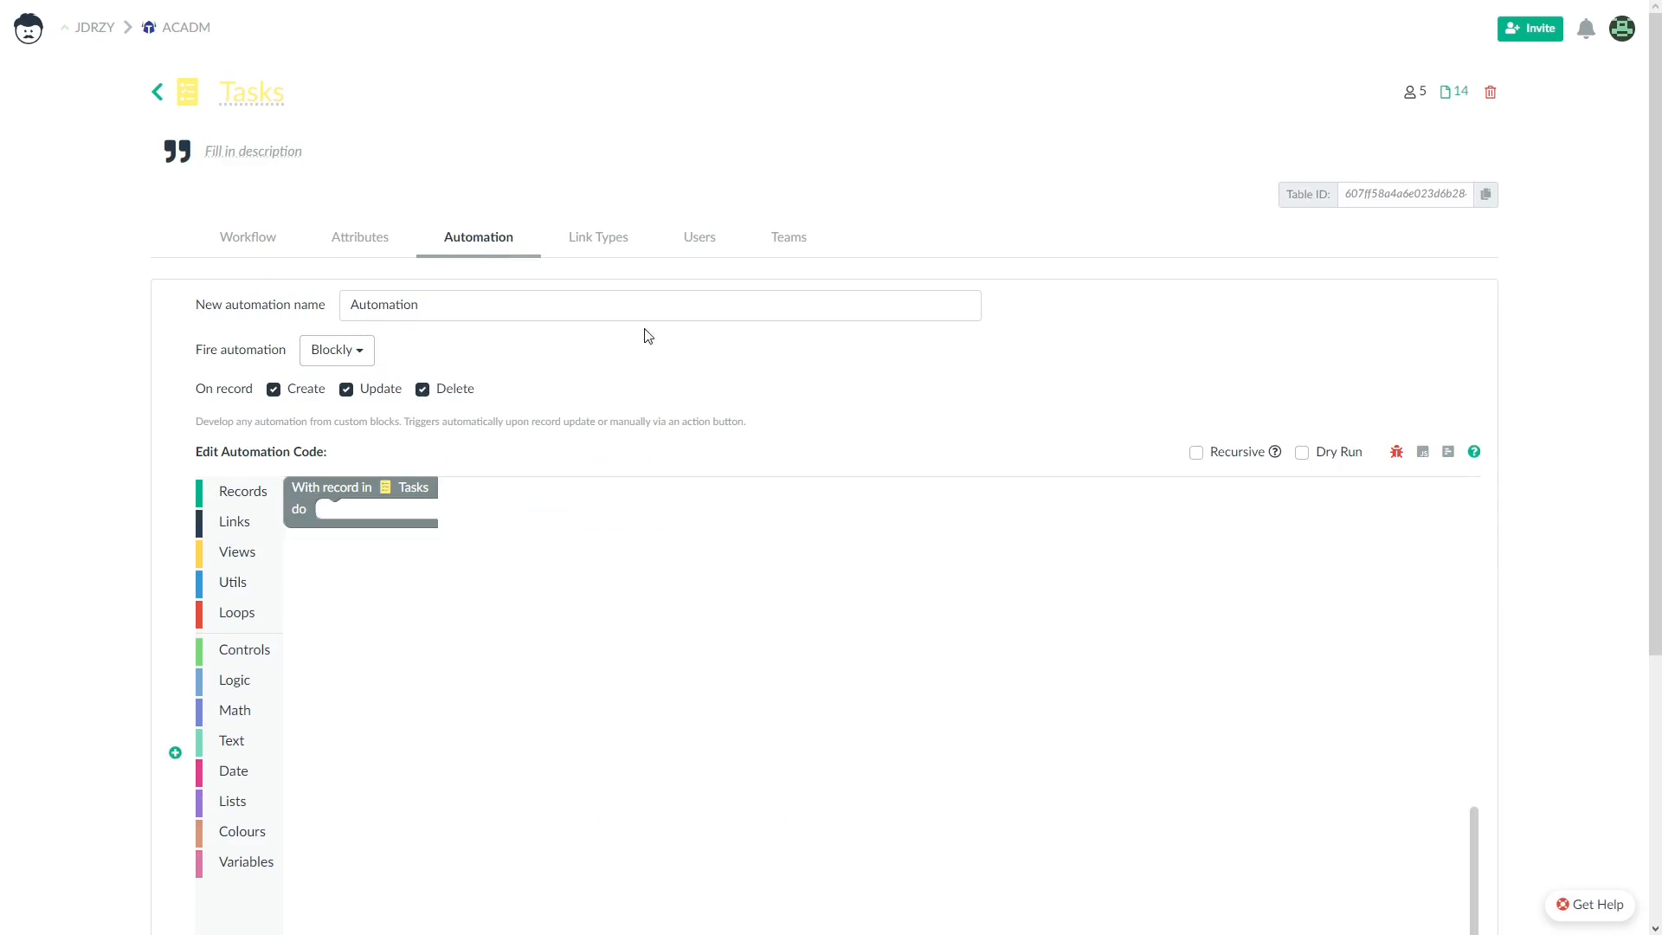
# Step: Limit the automation's trigger to record updates by disabling Create and Delete
pyautogui.moveTo(329, 490); pyautogui.dragTo(348, 531)
pyautogui.scroll(-2, 1523, 601)
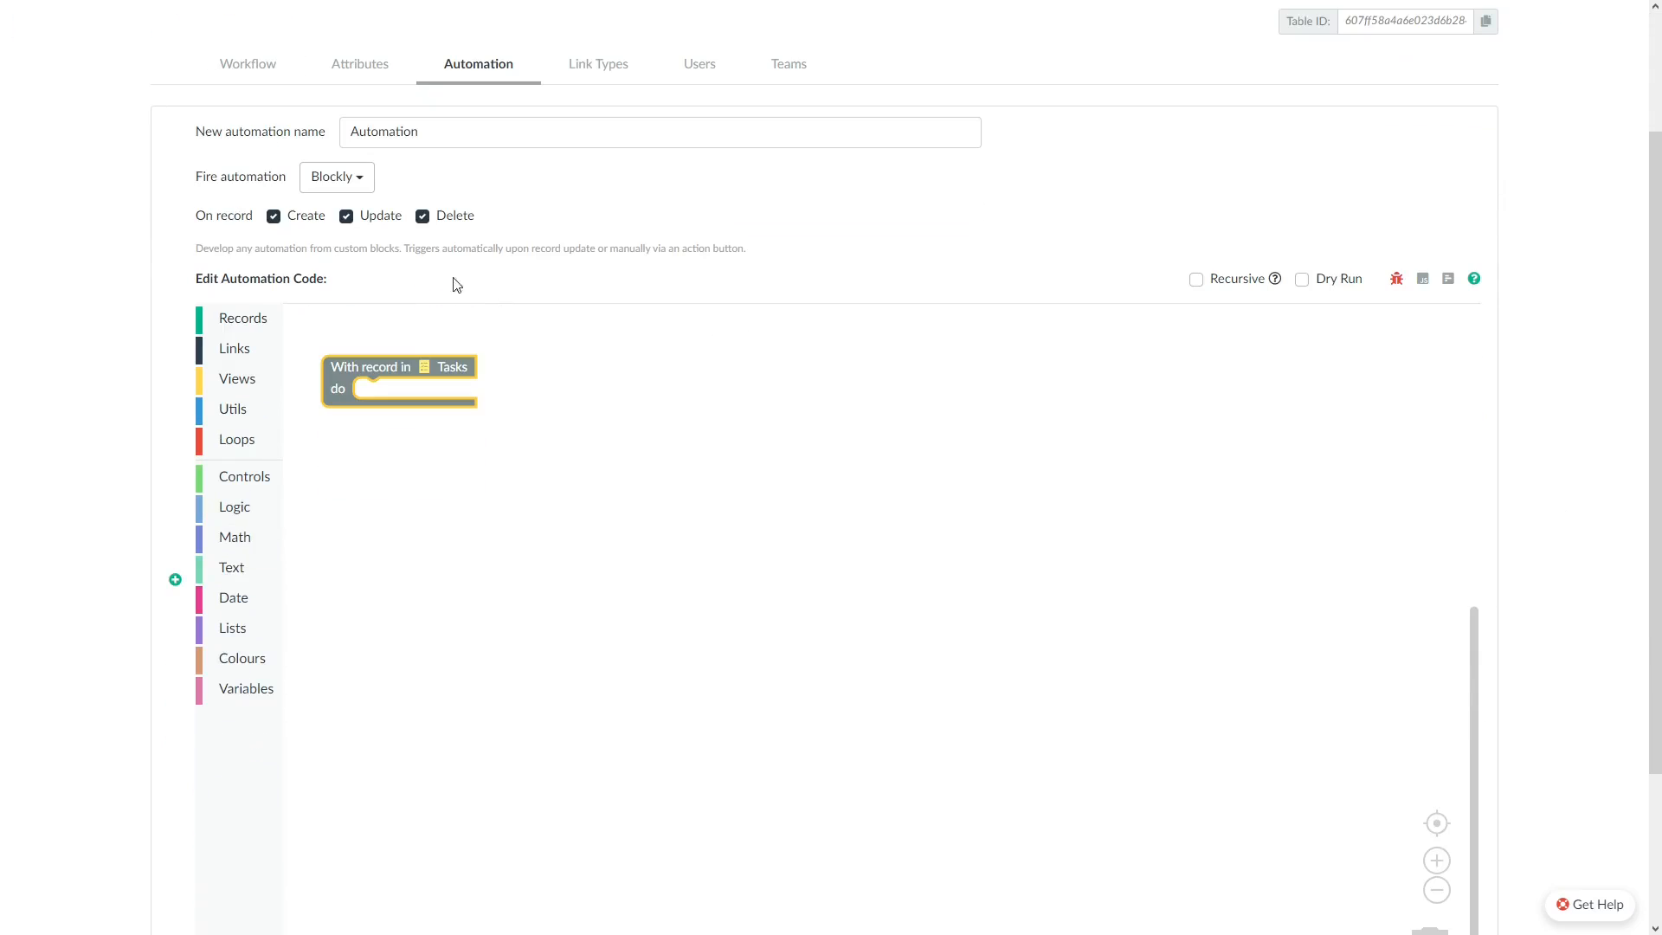
pyautogui.click(423, 216)
pyautogui.click(273, 217)
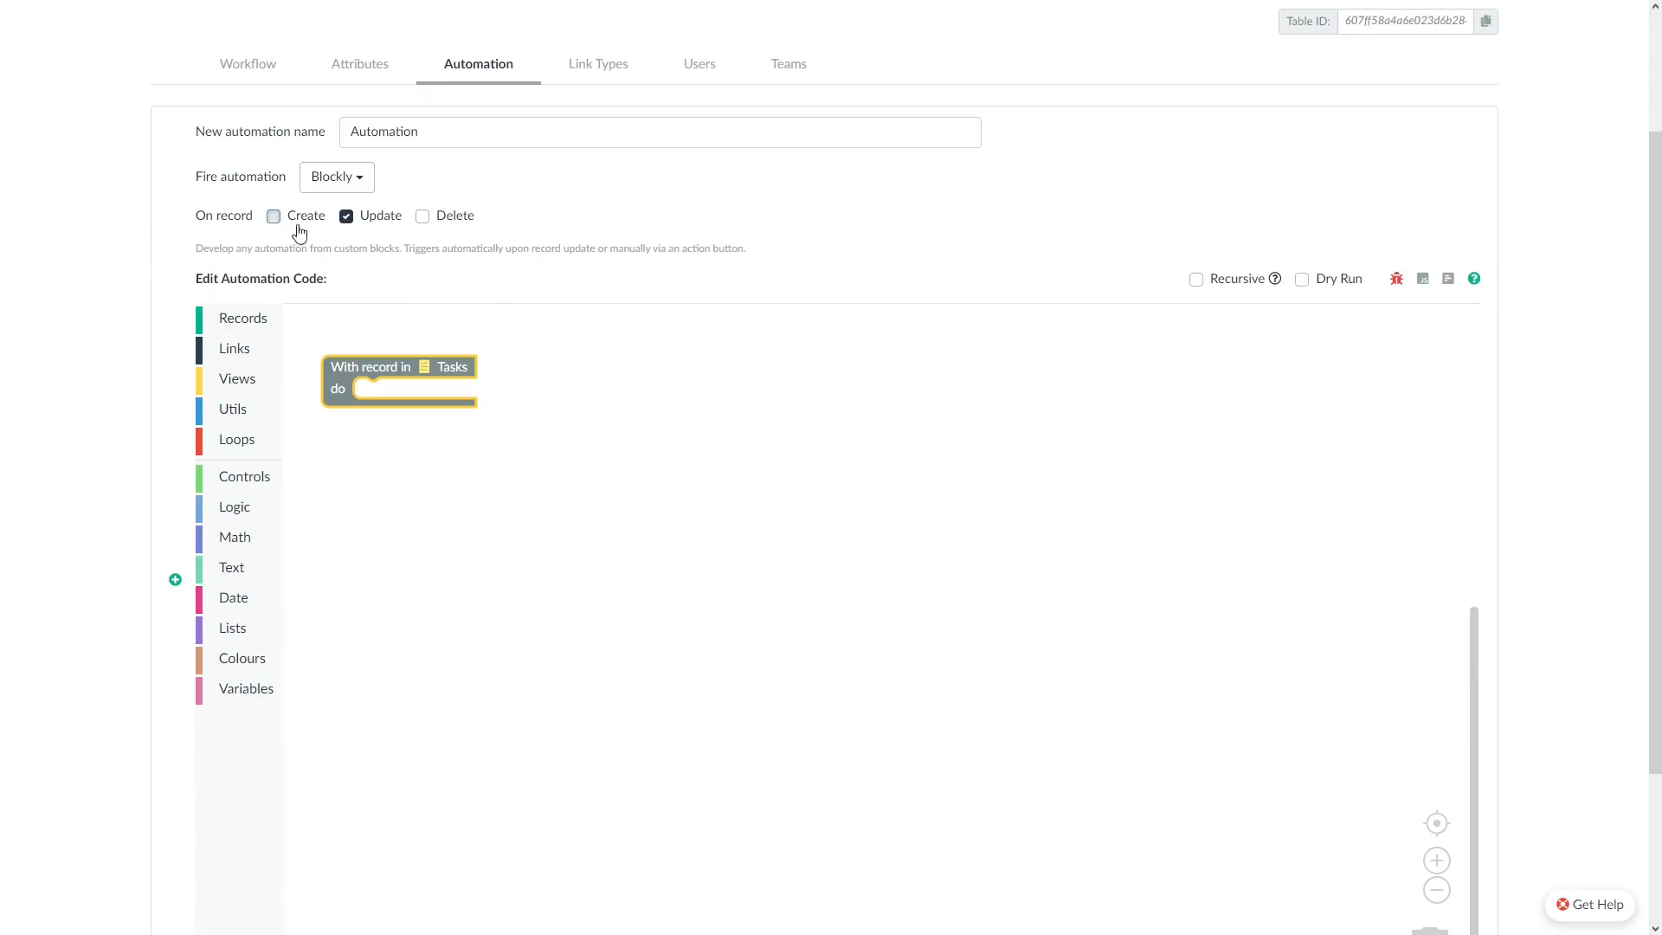
# Step: Add a getter block that reads State from the Tasks newRecord block
pyautogui.click(231, 325)
pyautogui.moveTo(359, 373); pyautogui.dragTo(732, 479)
pyautogui.scroll(2, 522, 425)
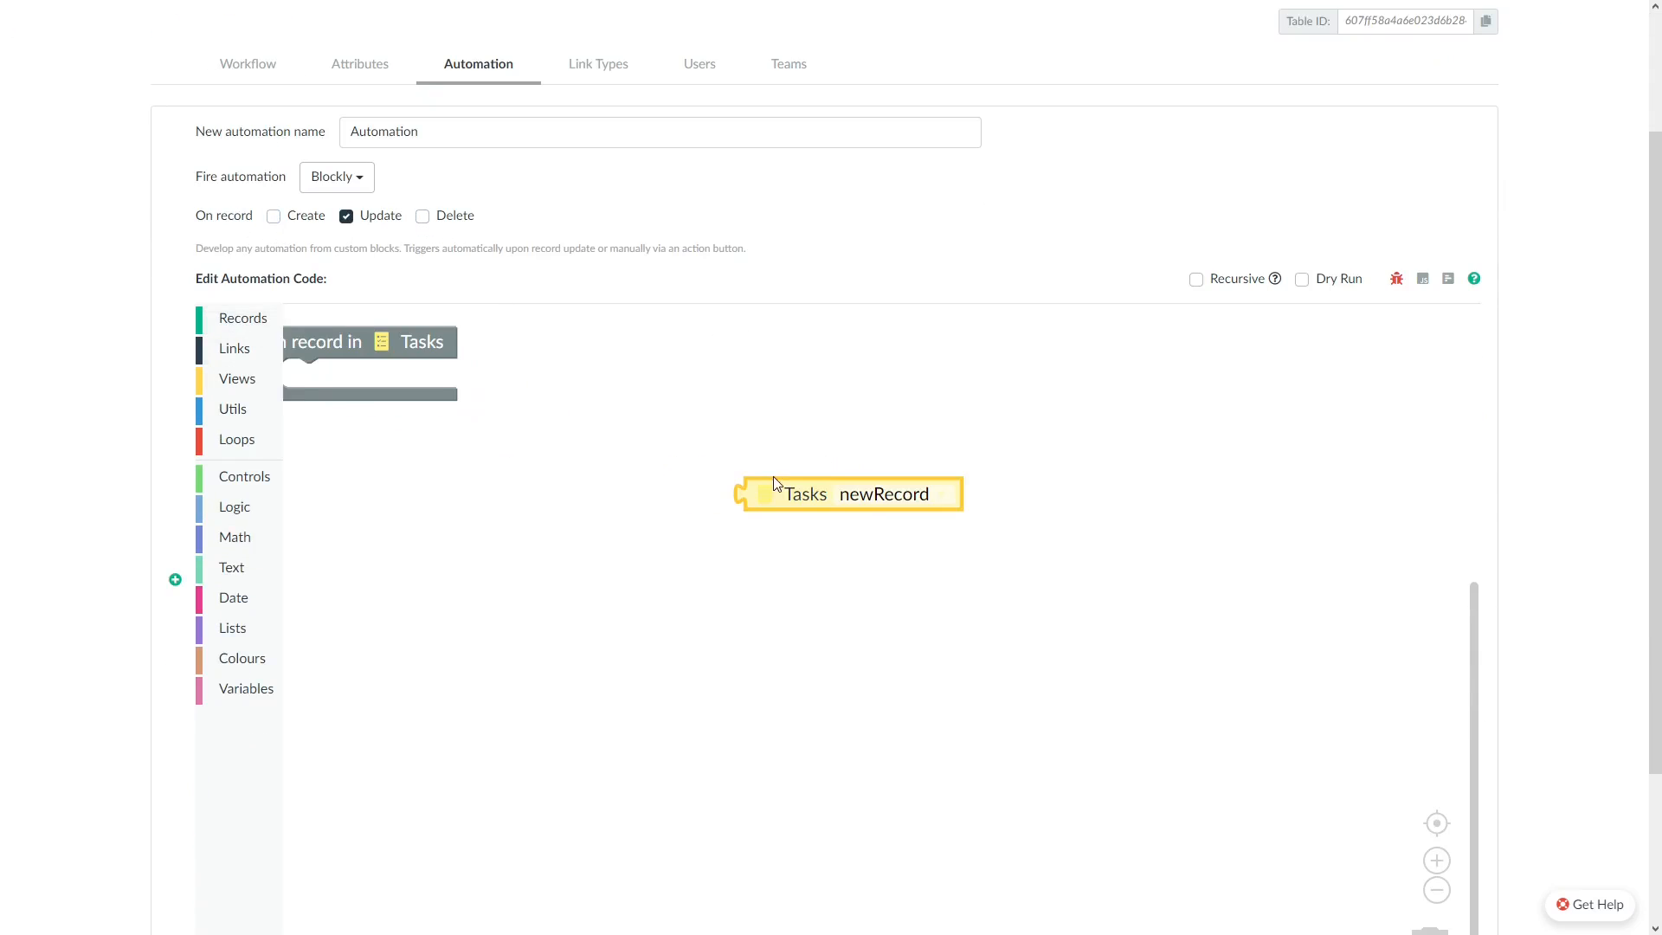
pyautogui.moveTo(329, 357); pyautogui.dragTo(429, 449)
pyautogui.click(230, 317)
pyautogui.moveTo(322, 478); pyautogui.dragTo(729, 542)
pyautogui.click(783, 542)
pyautogui.click(779, 683)
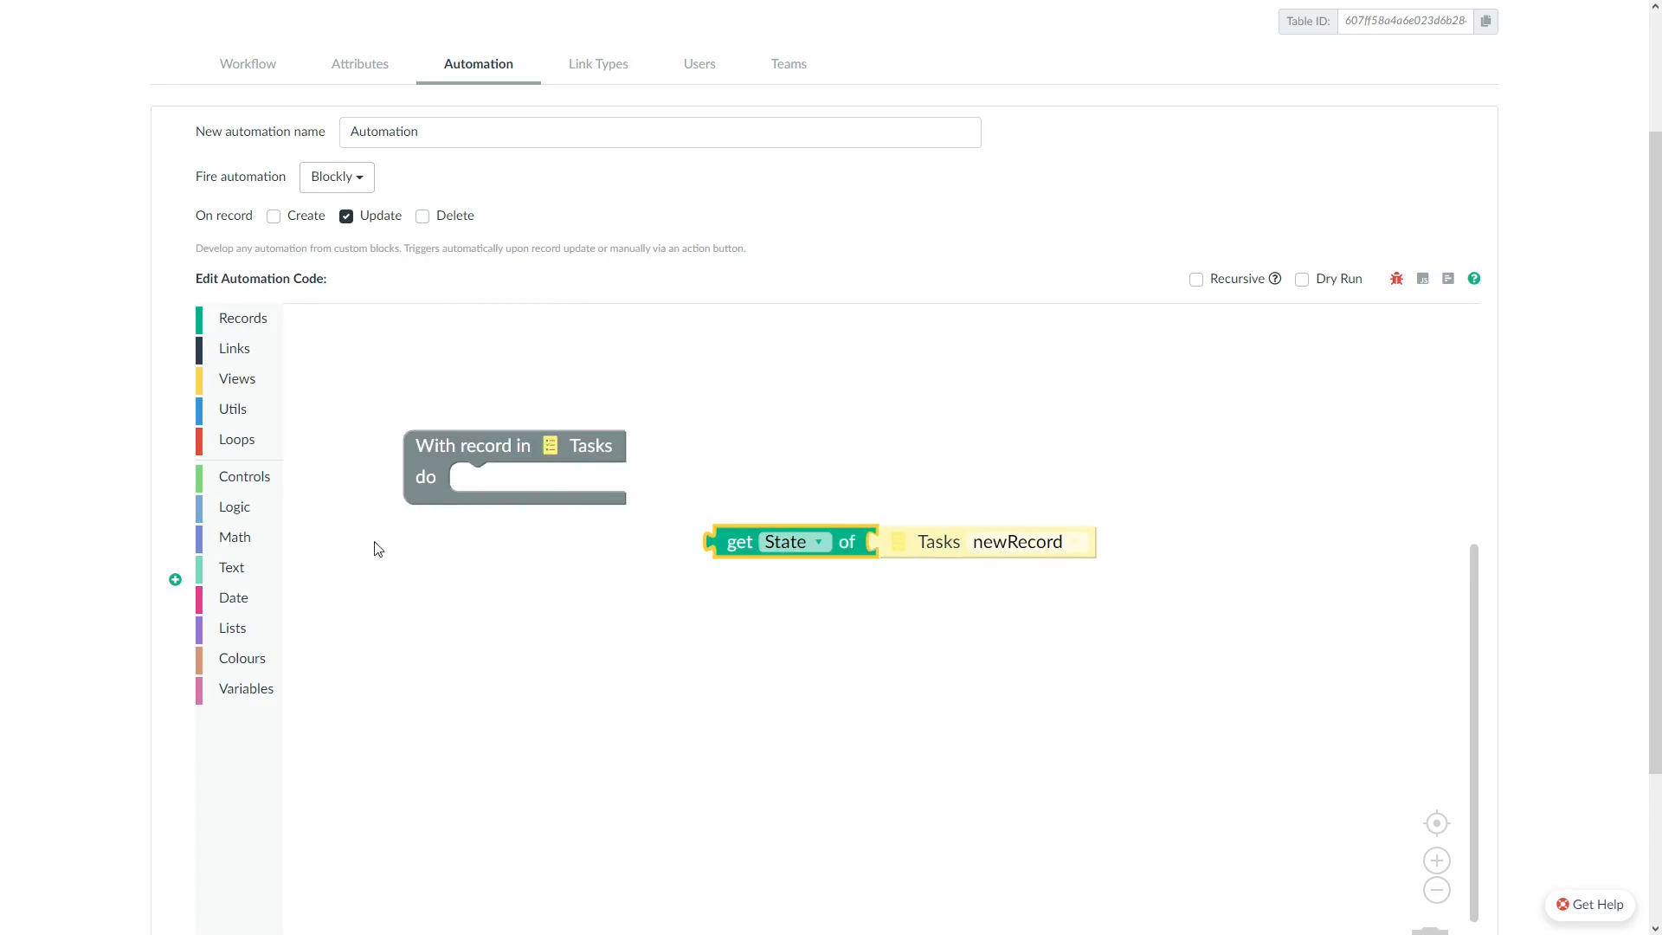
# Step: Add an equality comparison block with the newRecord State getter as its second operand
pyautogui.click(247, 511)
pyautogui.moveTo(313, 342); pyautogui.dragTo(547, 601)
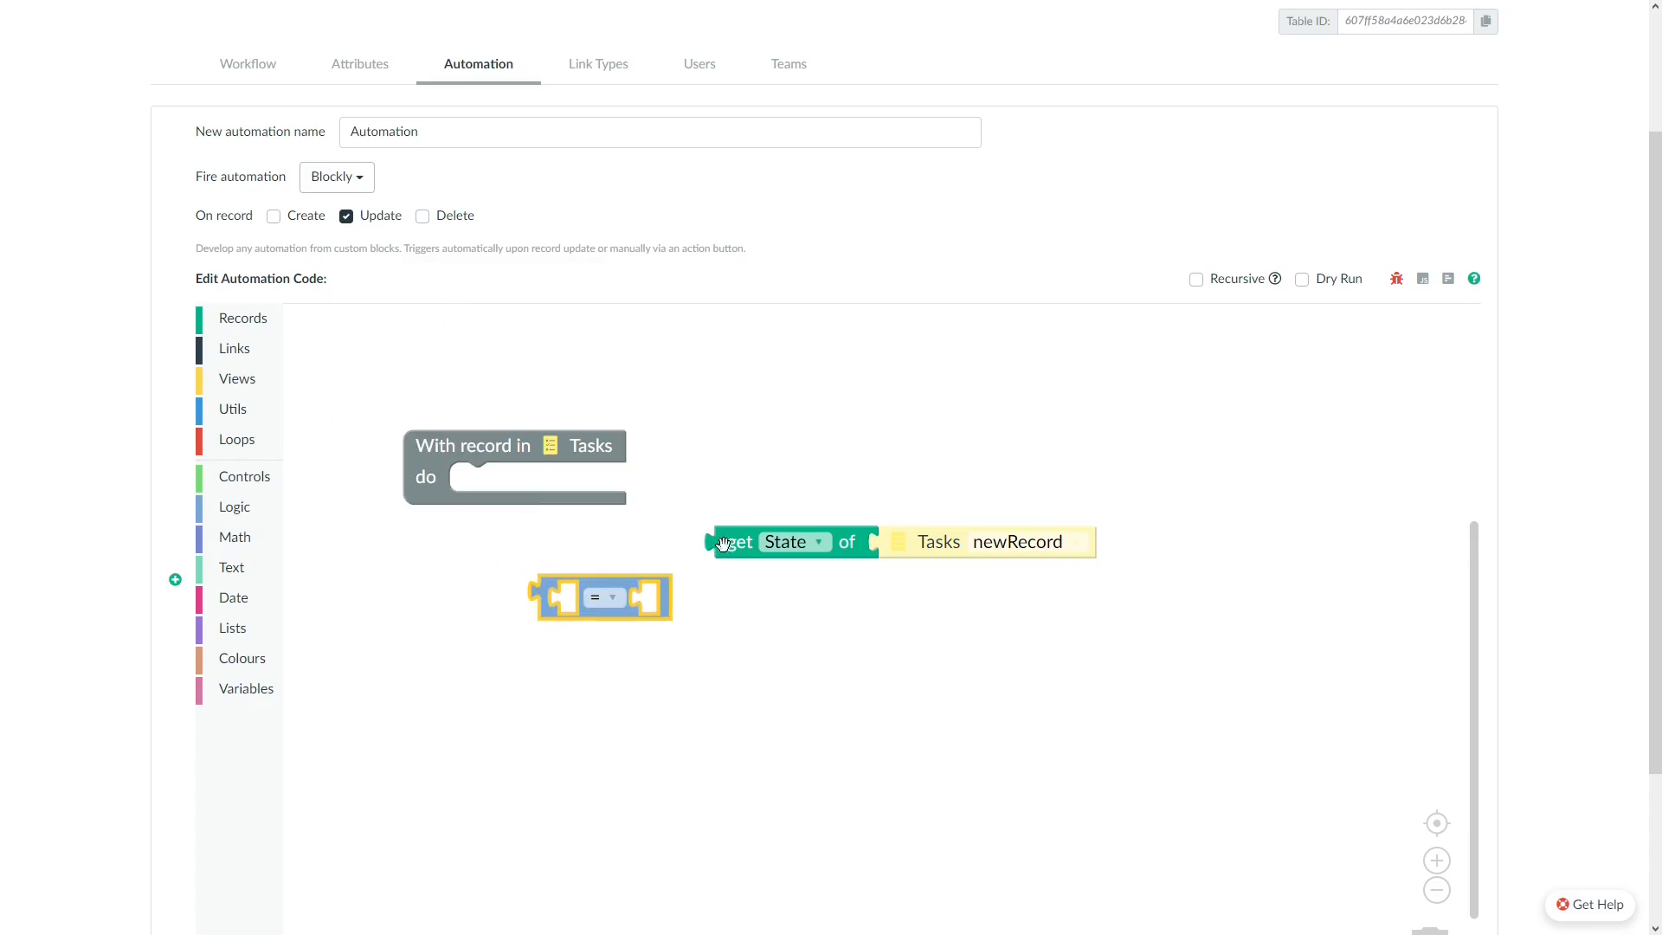
pyautogui.moveTo(723, 544); pyautogui.dragTo(632, 605)
# Step: Insert a text block containing "In Review" as the first operand of the equality comparison
pyautogui.click(234, 569)
pyautogui.moveTo(322, 330); pyautogui.dragTo(634, 594)
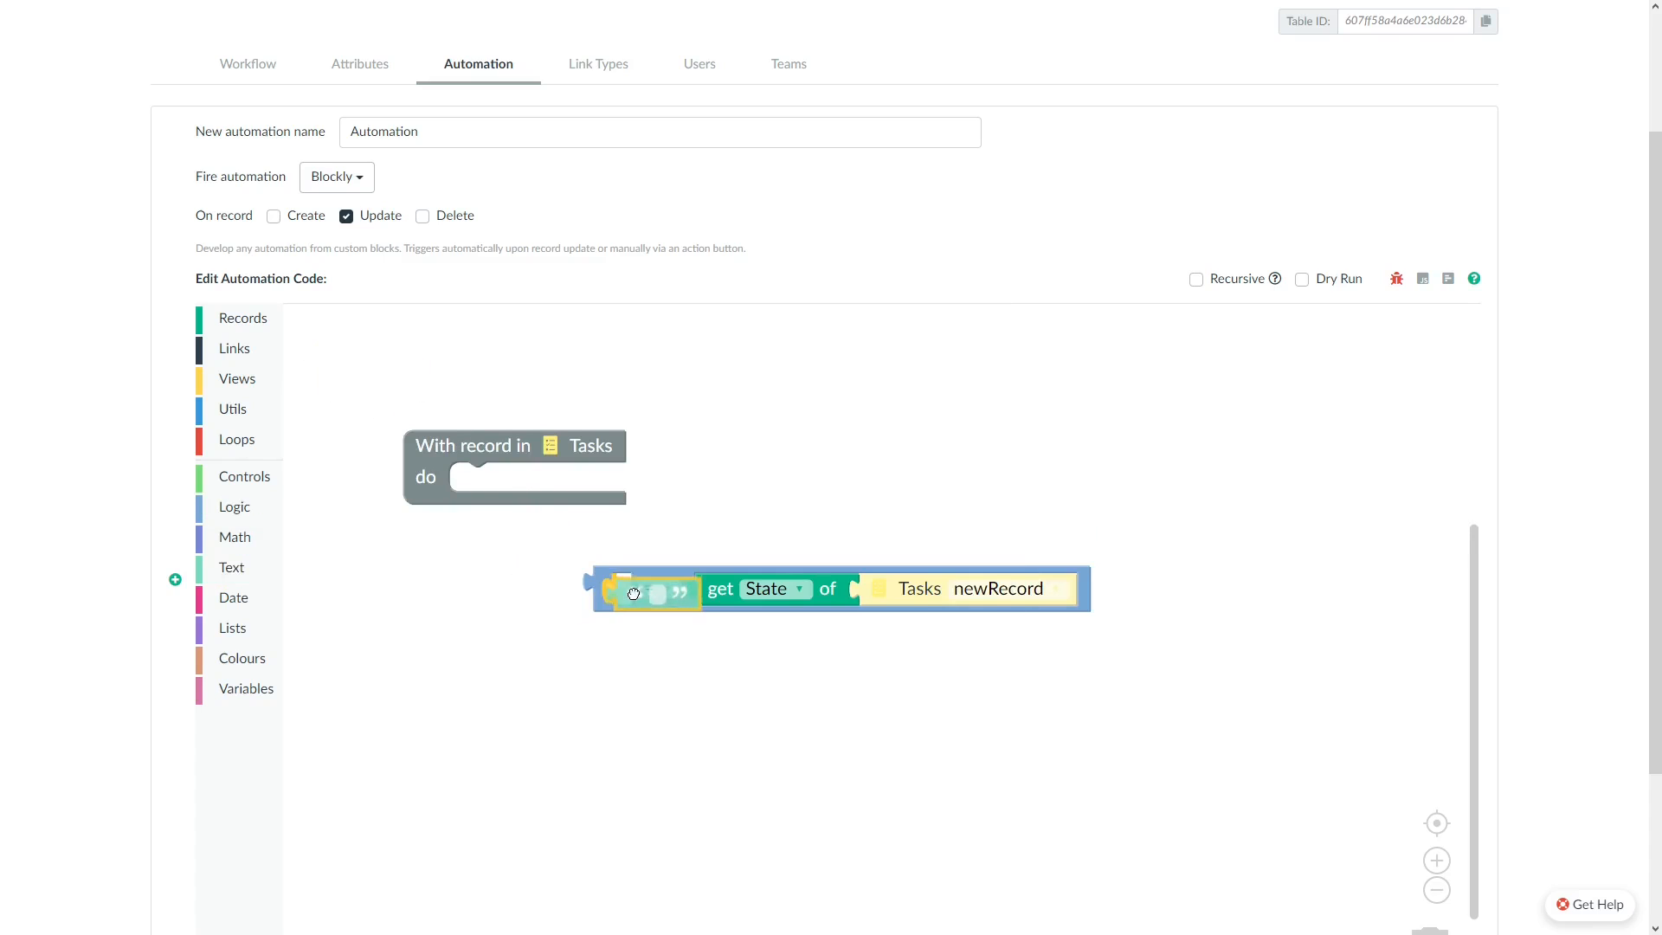
pyautogui.click(656, 592)
pyautogui.write('In Revie')
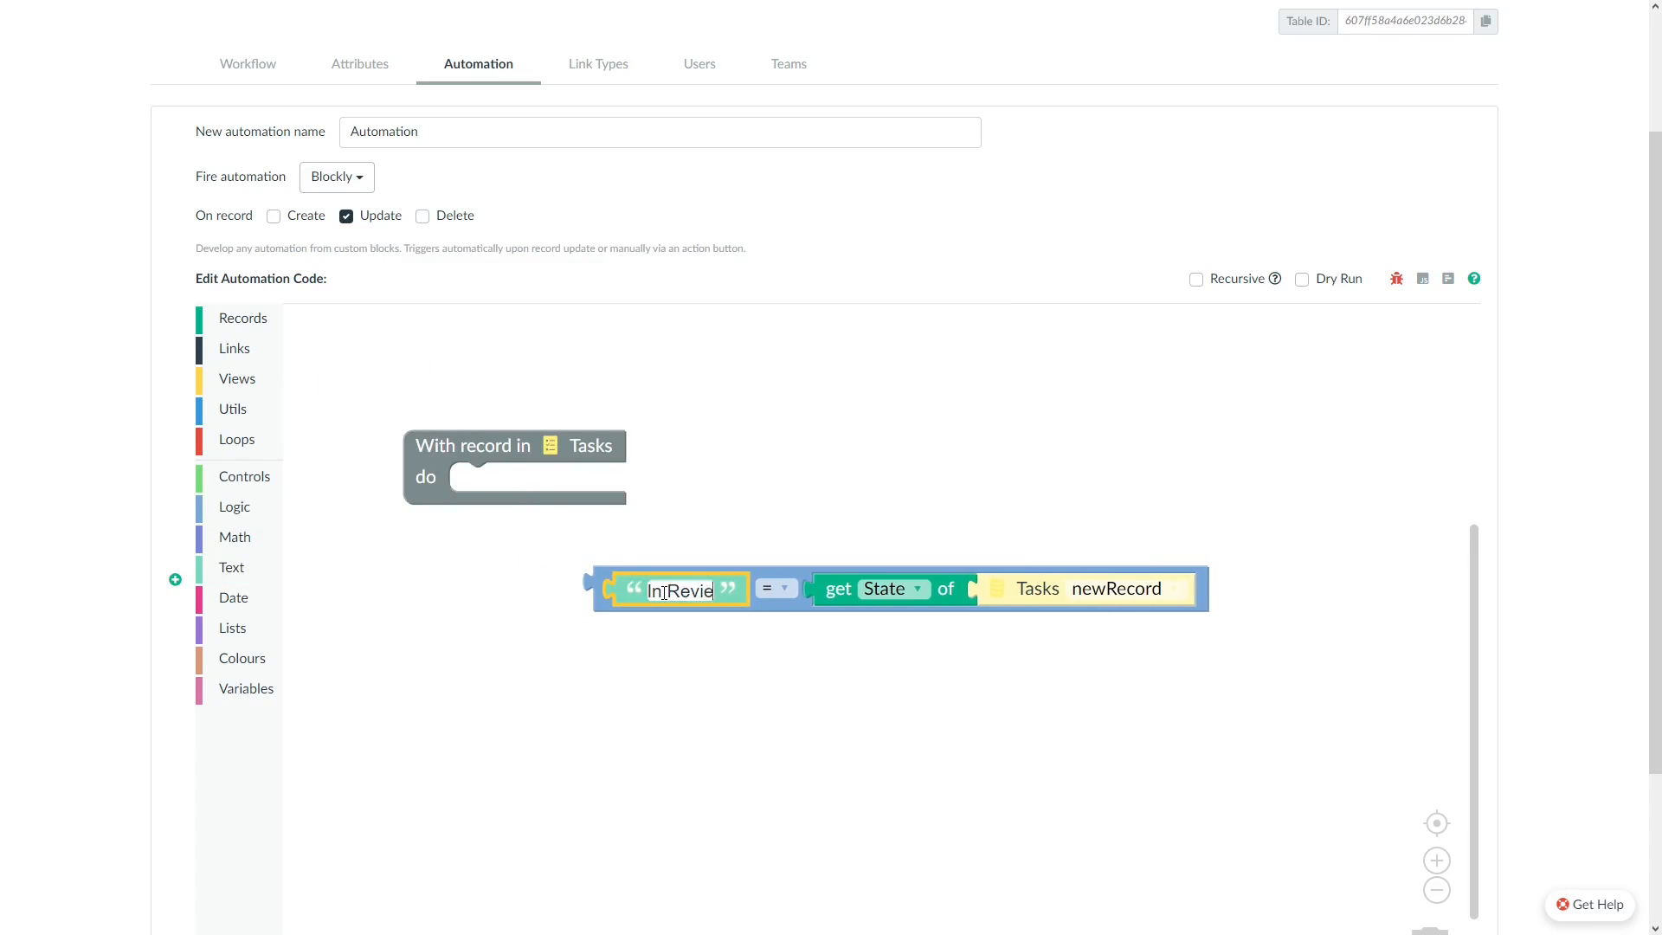
pyautogui.write('w')
pyautogui.click(766, 665)
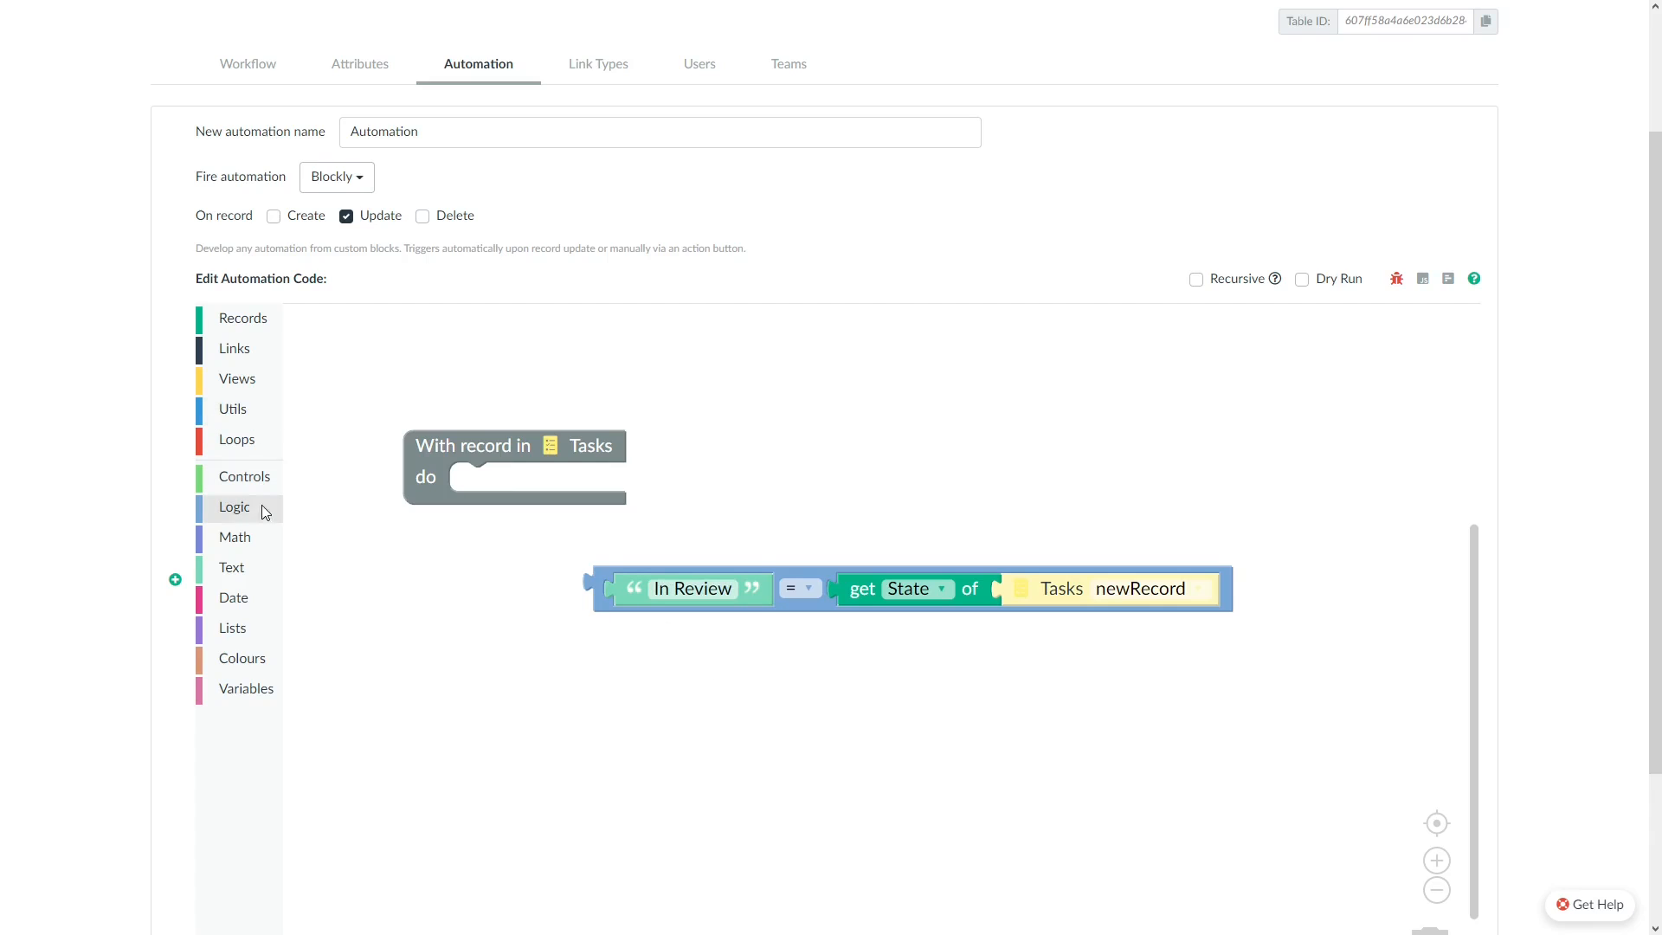
# Step: Add an if-do block and attach the In Review equality comparison as its condition
pyautogui.click(244, 476)
pyautogui.moveTo(326, 368); pyautogui.dragTo(475, 629)
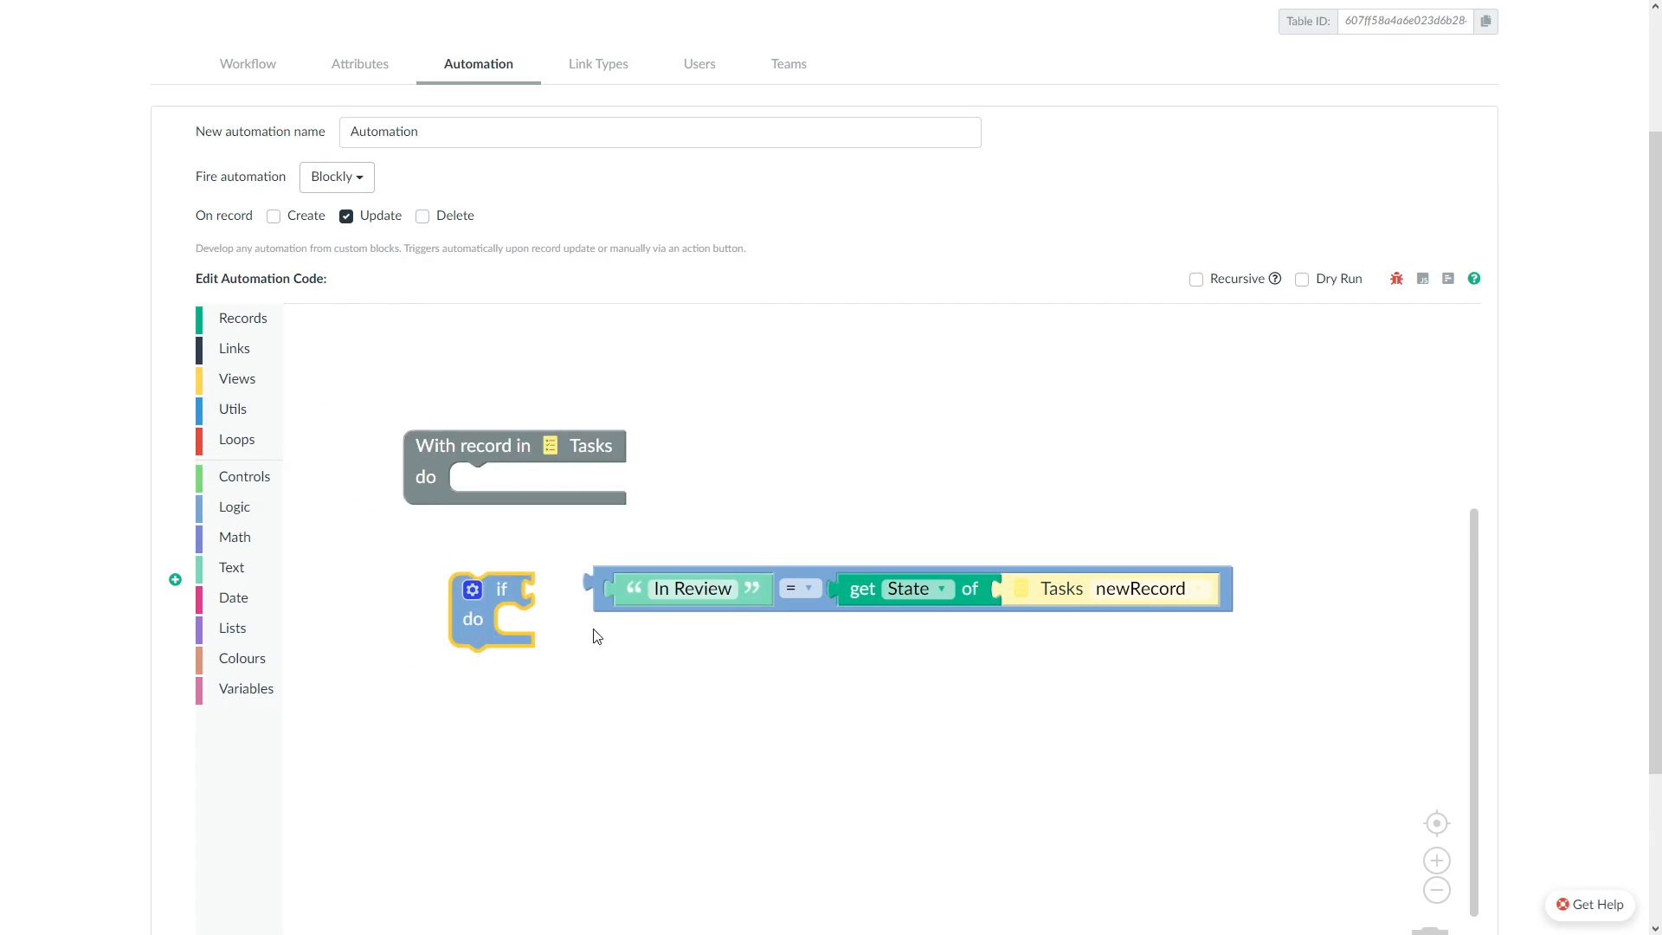
pyautogui.moveTo(610, 602); pyautogui.dragTo(552, 609)
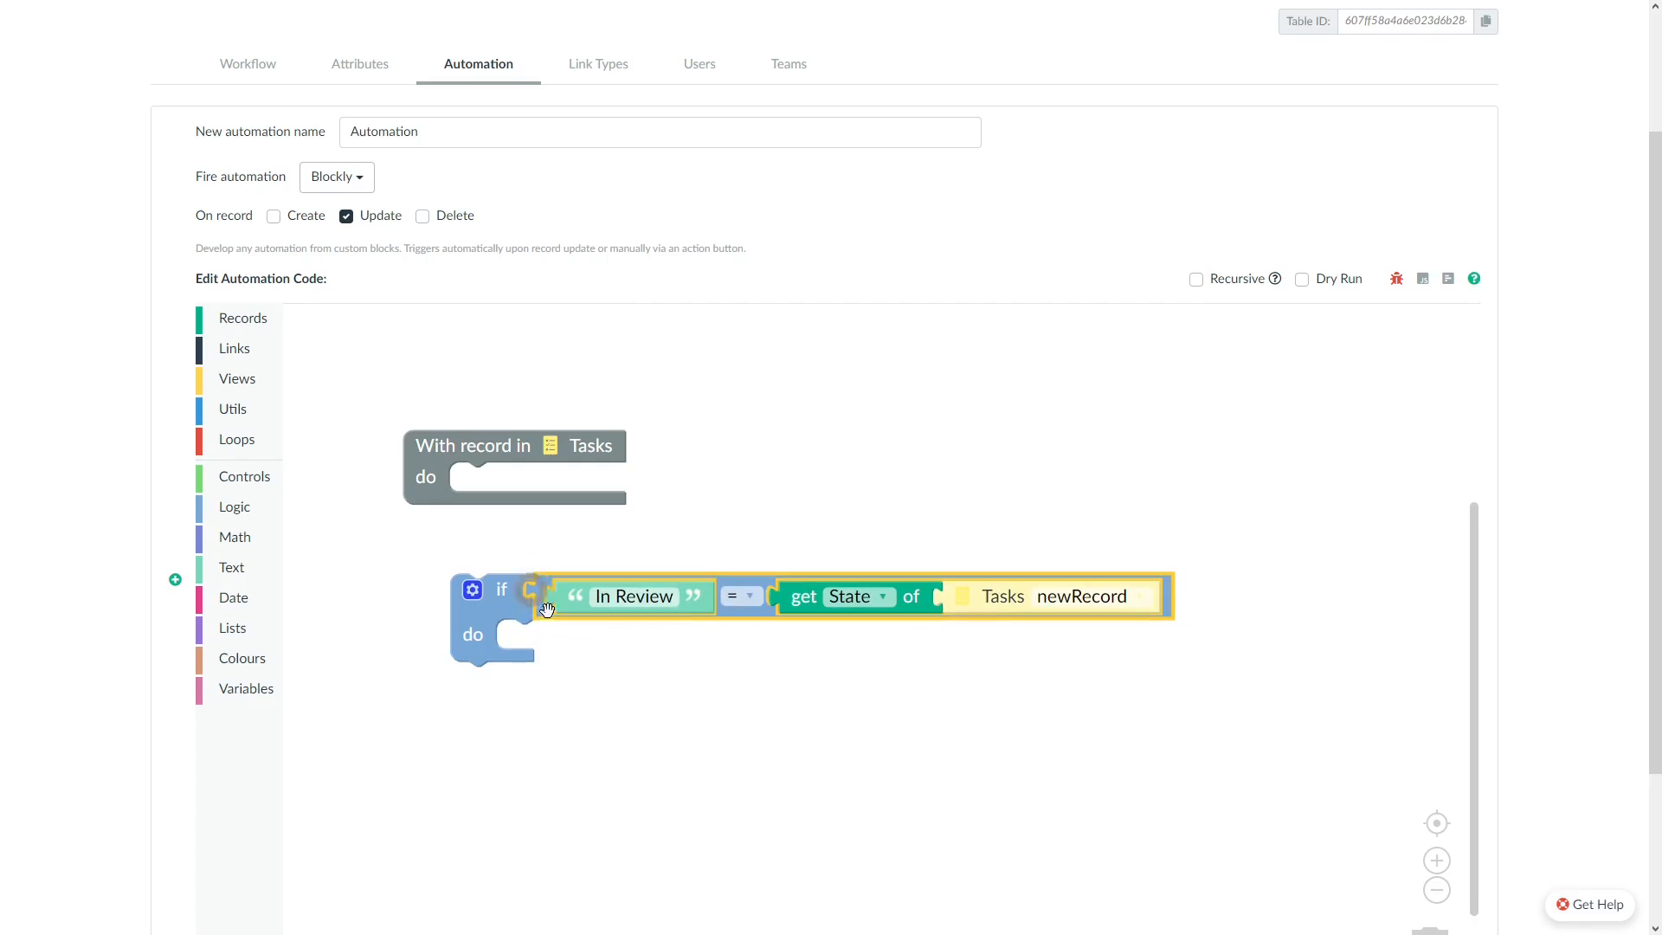
# Step: Add a setter block for the Assignee attribute with Tasks newRecord as its target record
pyautogui.click(243, 318)
pyautogui.moveTo(332, 564); pyautogui.dragTo(539, 733)
pyautogui.click(243, 317)
pyautogui.moveTo(416, 390); pyautogui.dragTo(679, 716)
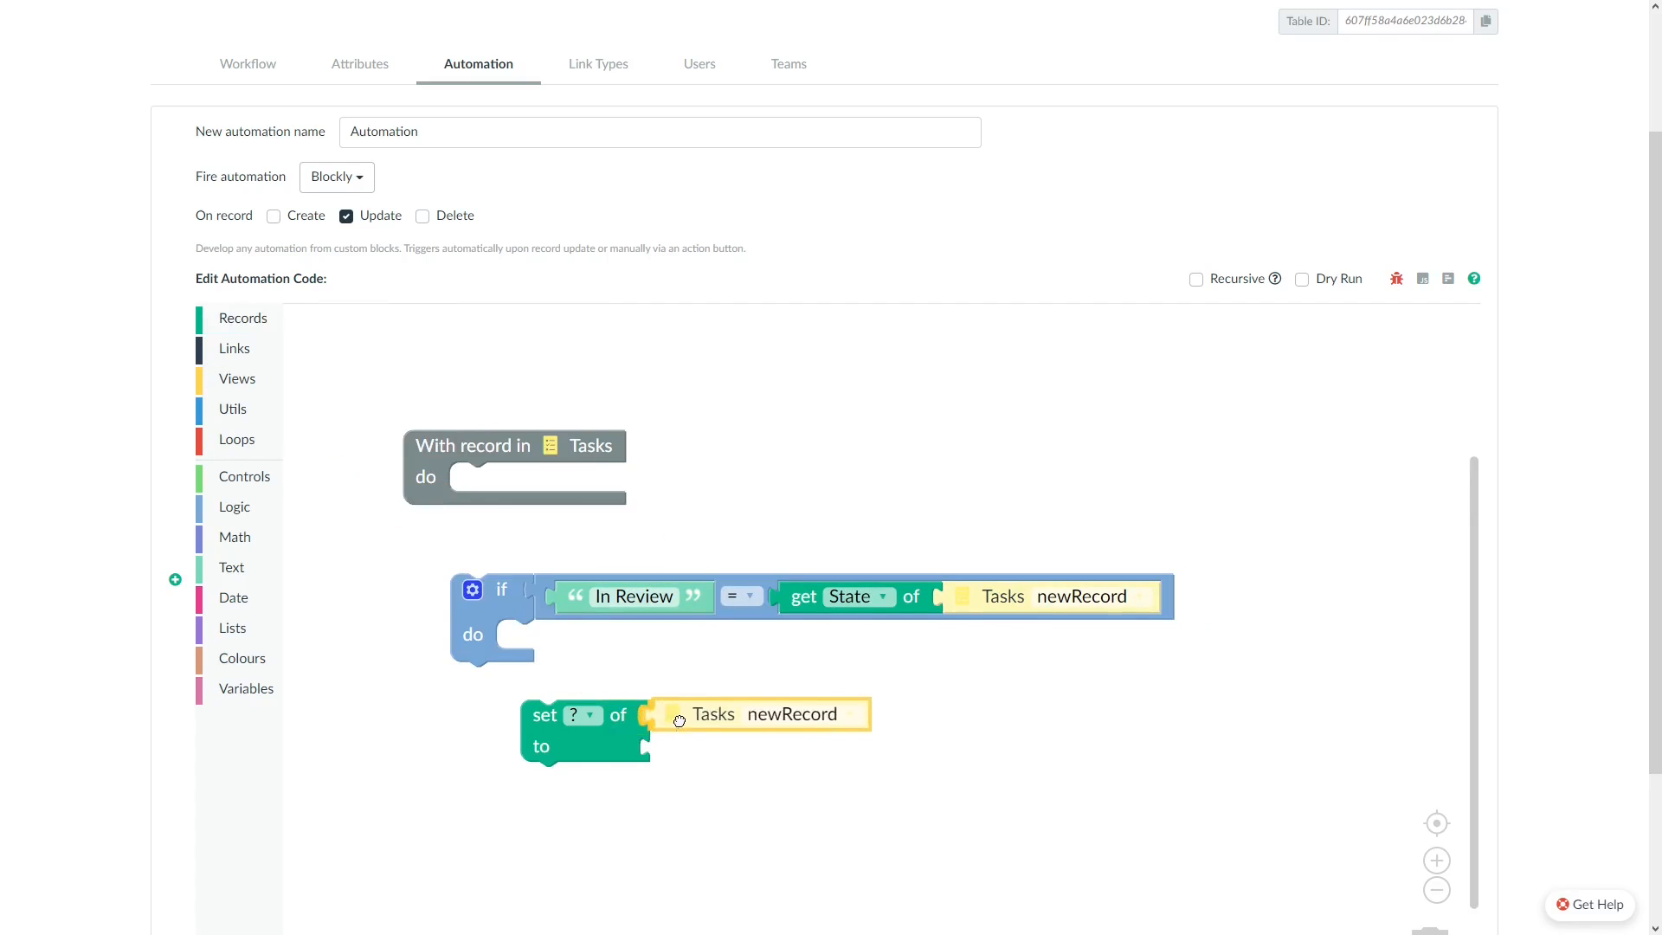
pyautogui.scroll(-2, 1599, 601)
pyautogui.click(589, 542)
pyautogui.click(571, 624)
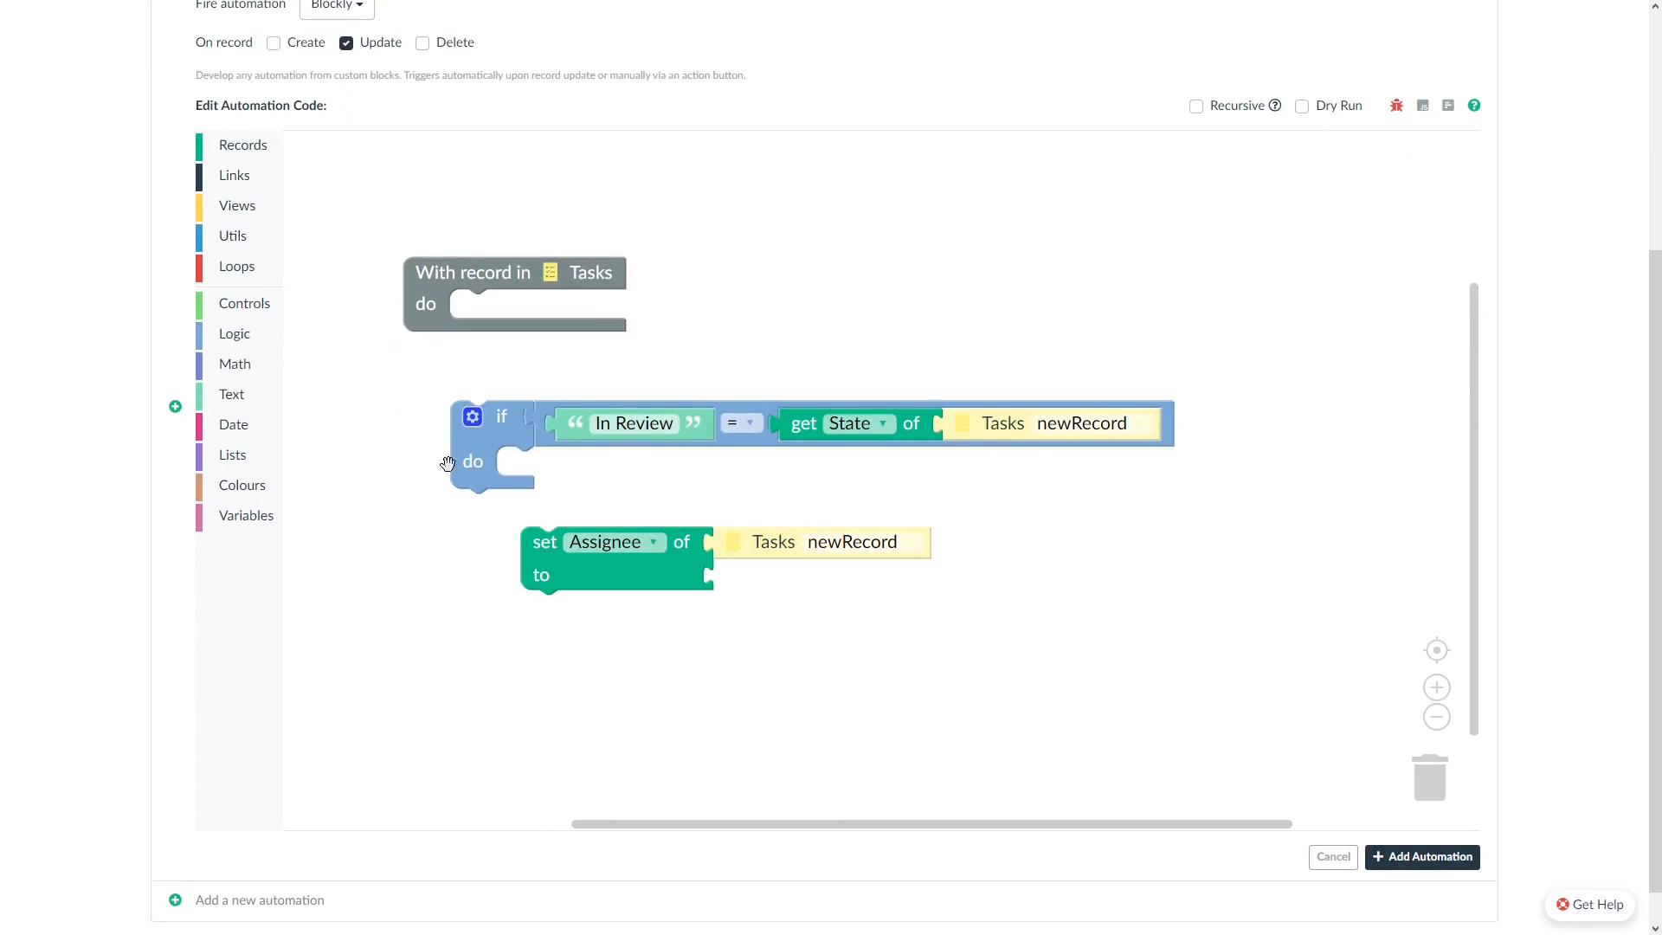
# Step: Add a getter block that reads Reporter from Tasks newRecord and use it as the Assignee setter's value
pyautogui.click(244, 144)
pyautogui.moveTo(316, 213); pyautogui.dragTo(852, 609)
pyautogui.click(243, 144)
pyautogui.moveTo(326, 308); pyautogui.dragTo(734, 578)
pyautogui.click(818, 647)
pyautogui.click(823, 753)
# Step: Nest the Assignee setter inside the if block, and the if block inside the Tasks record block
pyautogui.moveTo(630, 583); pyautogui.dragTo(608, 515)
pyautogui.moveTo(481, 495); pyautogui.dragTo(439, 467)
pyautogui.click(694, 585)
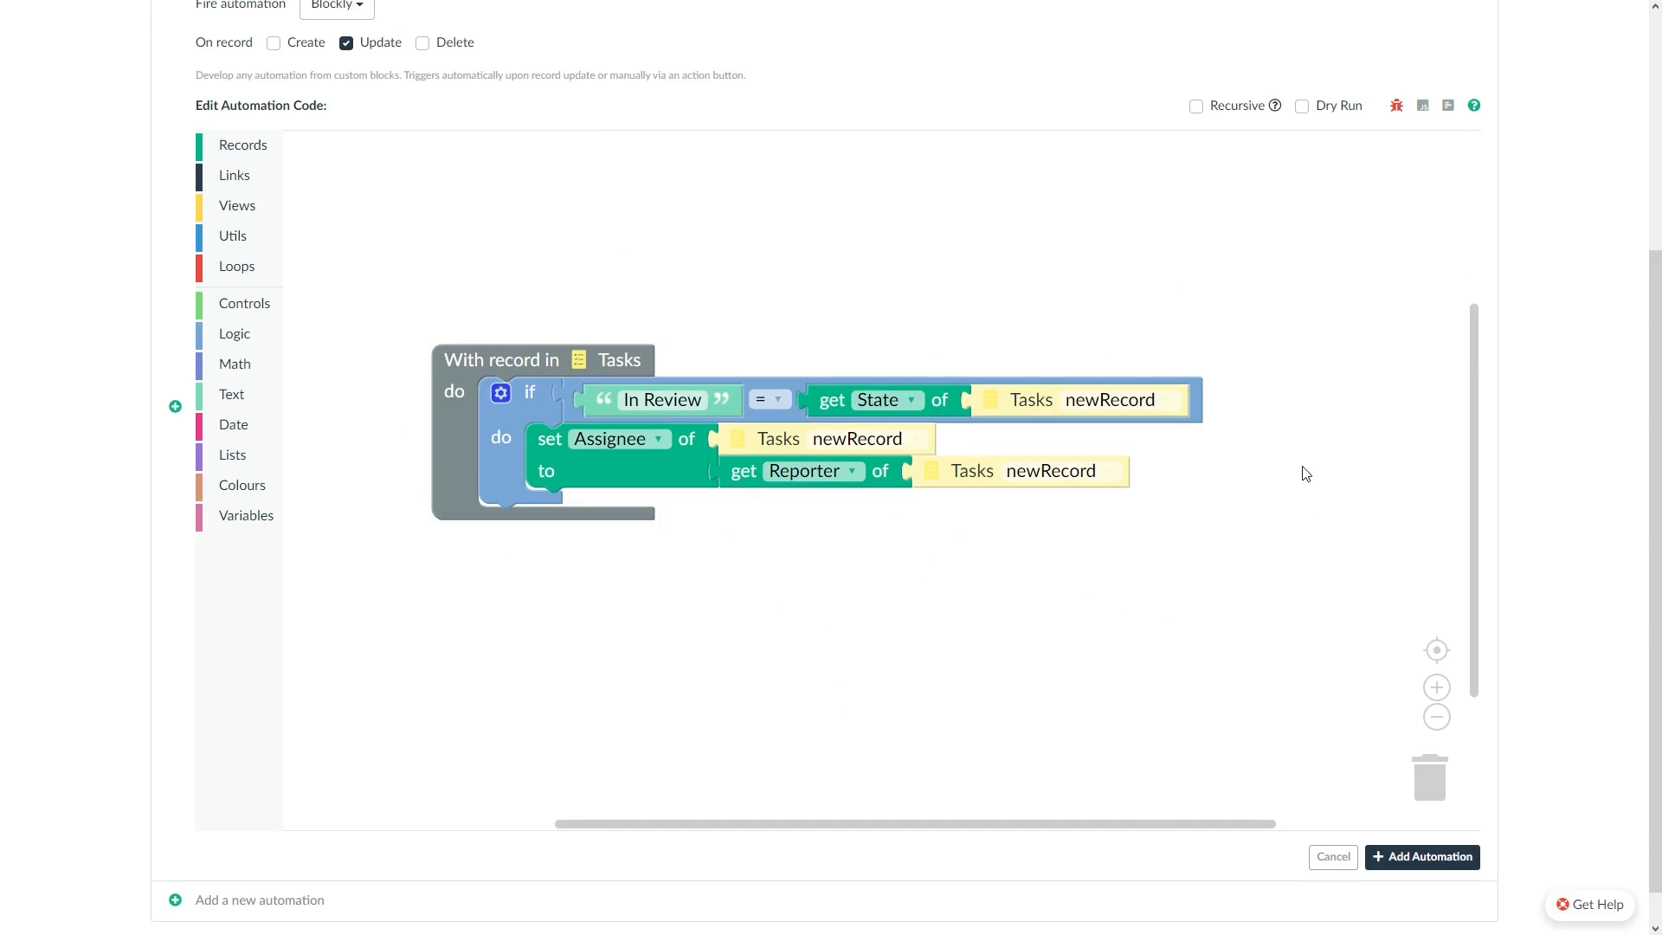
# Step: Name the automation "Change assignee to reporter when in review" and add it to the Tasks table
pyautogui.scroll(2, 1515, 569)
pyautogui.click(468, 137)
pyautogui.press('BackSpace')
pyautogui.press('BackSpace')
pyautogui.press('BackSpace')
pyautogui.press('BackSpace')
pyautogui.press('BackSpace')
pyautogui.press('BackSpace')
pyautogui.press('BackSpace')
pyautogui.press('BackSpace')
pyautogui.press('BackSpace')
pyautogui.press('BackSpace')
pyautogui.write('C')
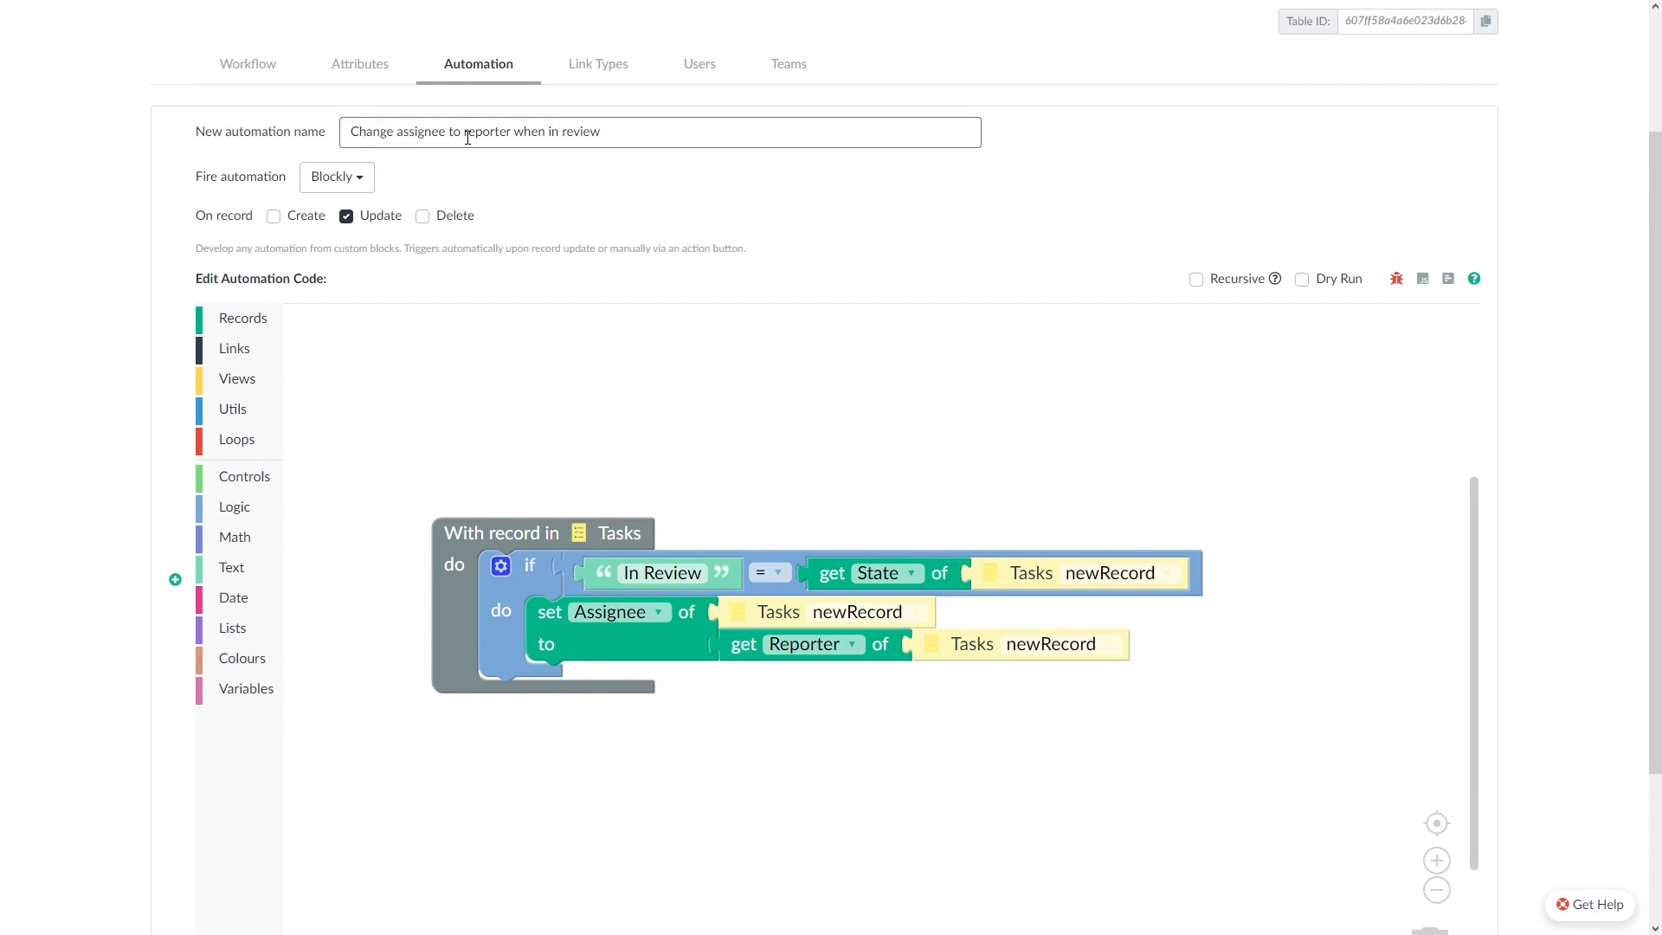
pyautogui.scroll(-3, 467, 137)
pyautogui.click(1421, 812)
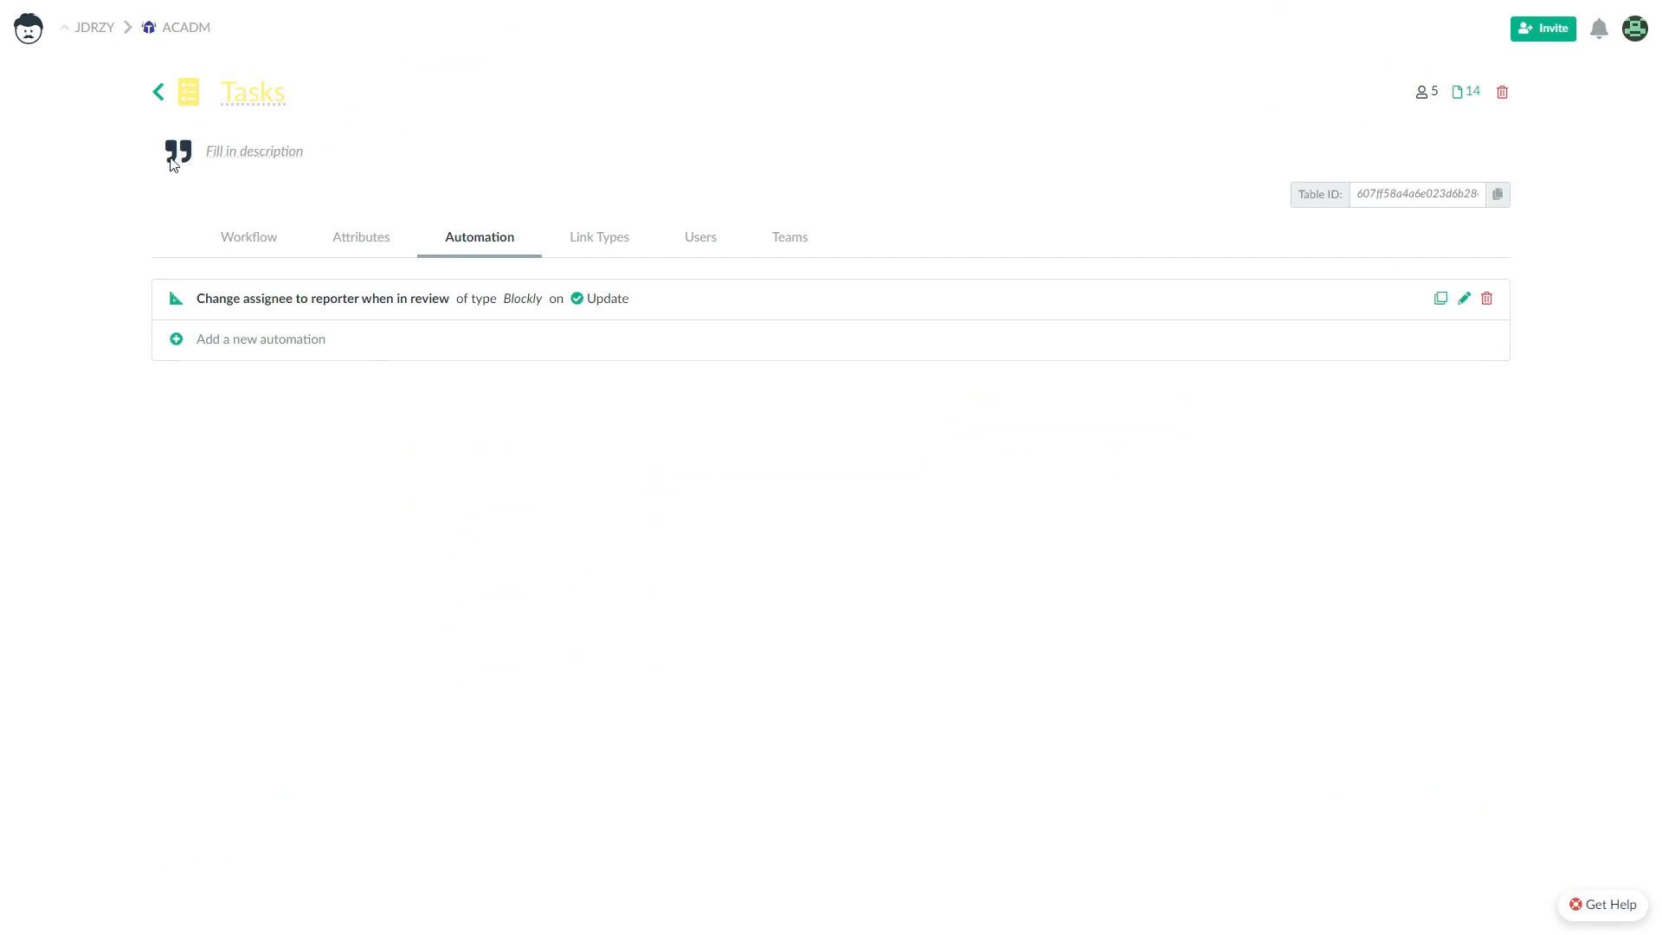
# Step: Open the Task Board view and move the "Create High-fidelity model" card from In Progress to In Review
pyautogui.click(29, 29)
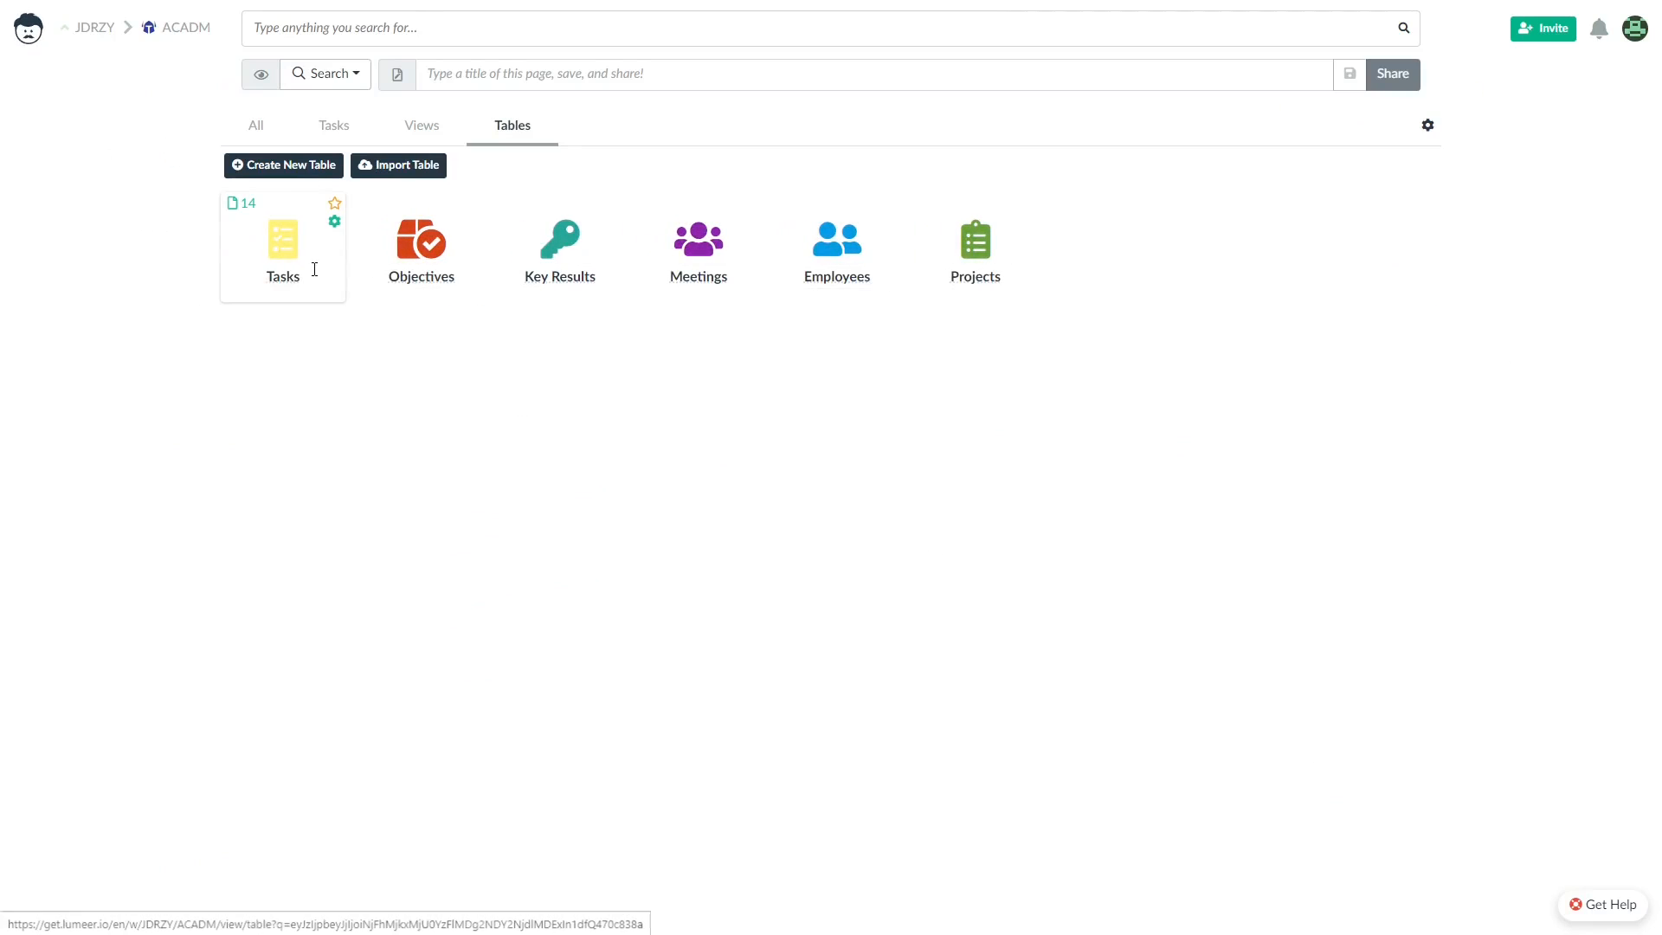
pyautogui.click(421, 125)
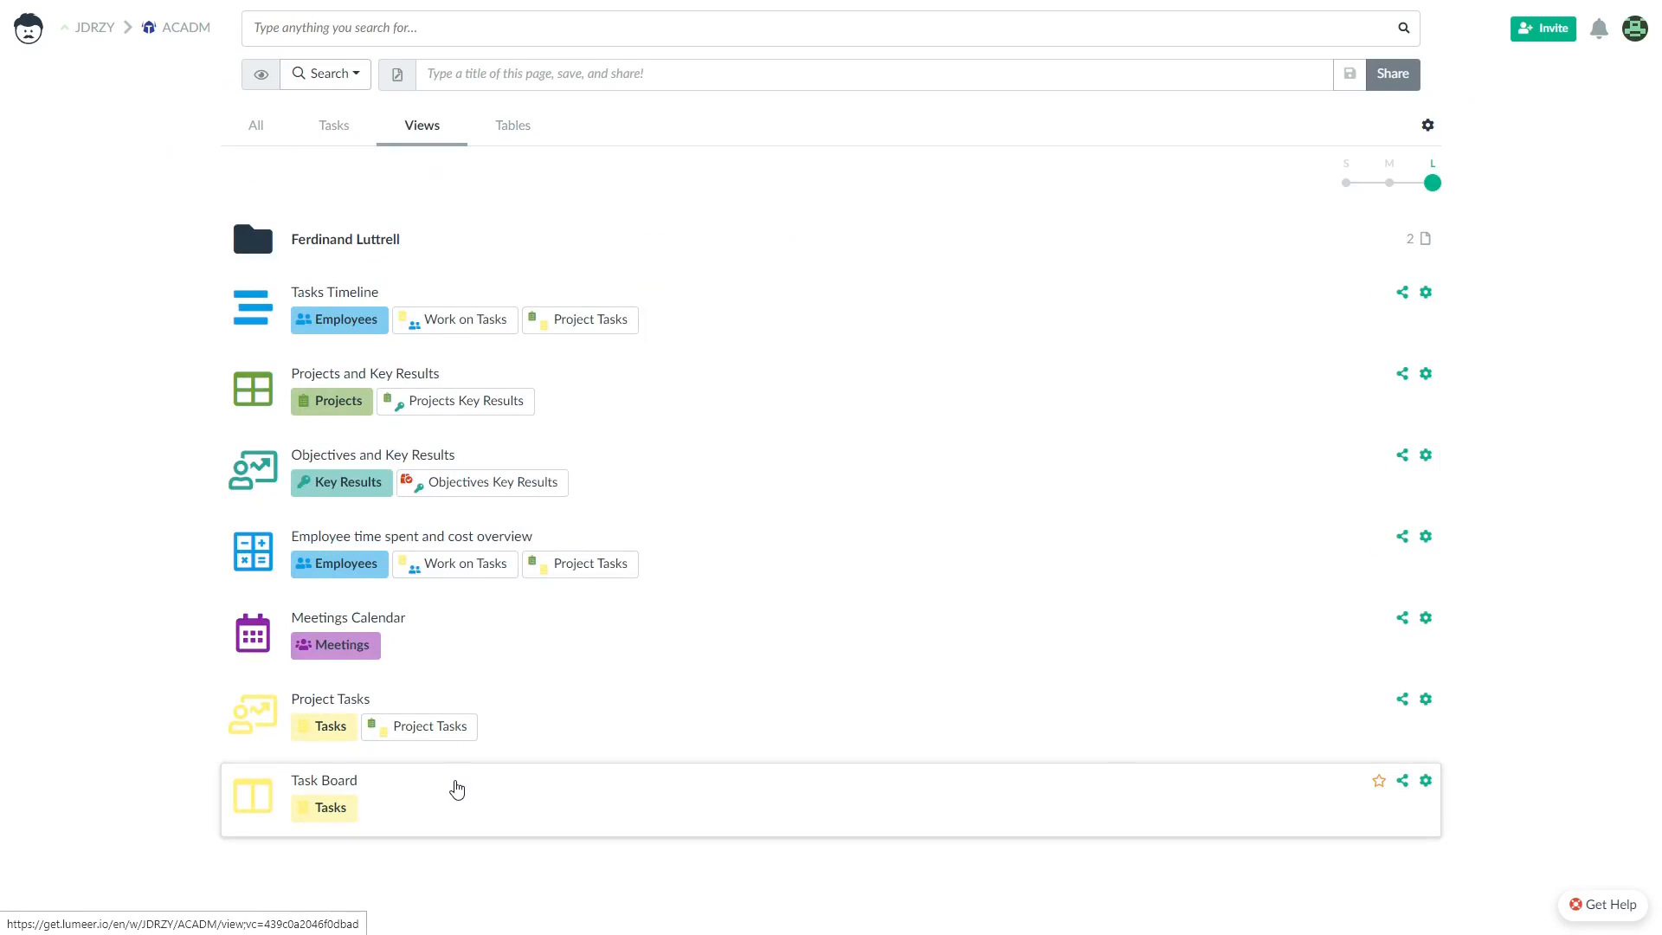
pyautogui.click(456, 782)
pyautogui.scroll(-4, 549, 493)
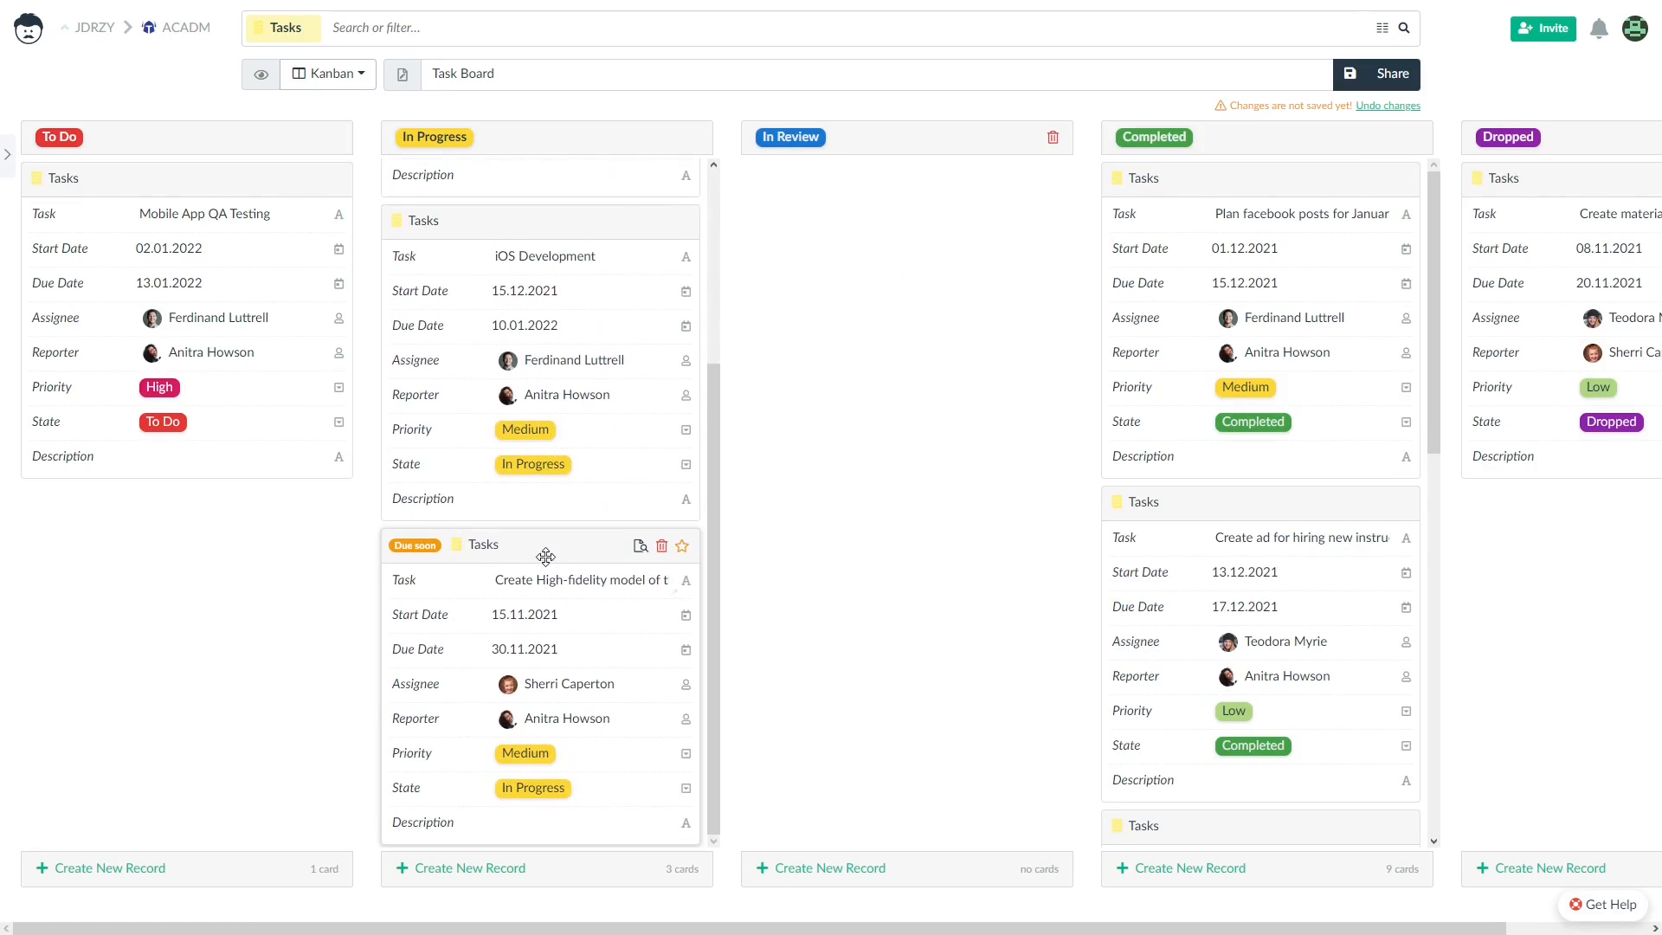
pyautogui.moveTo(545, 556); pyautogui.dragTo(951, 337)
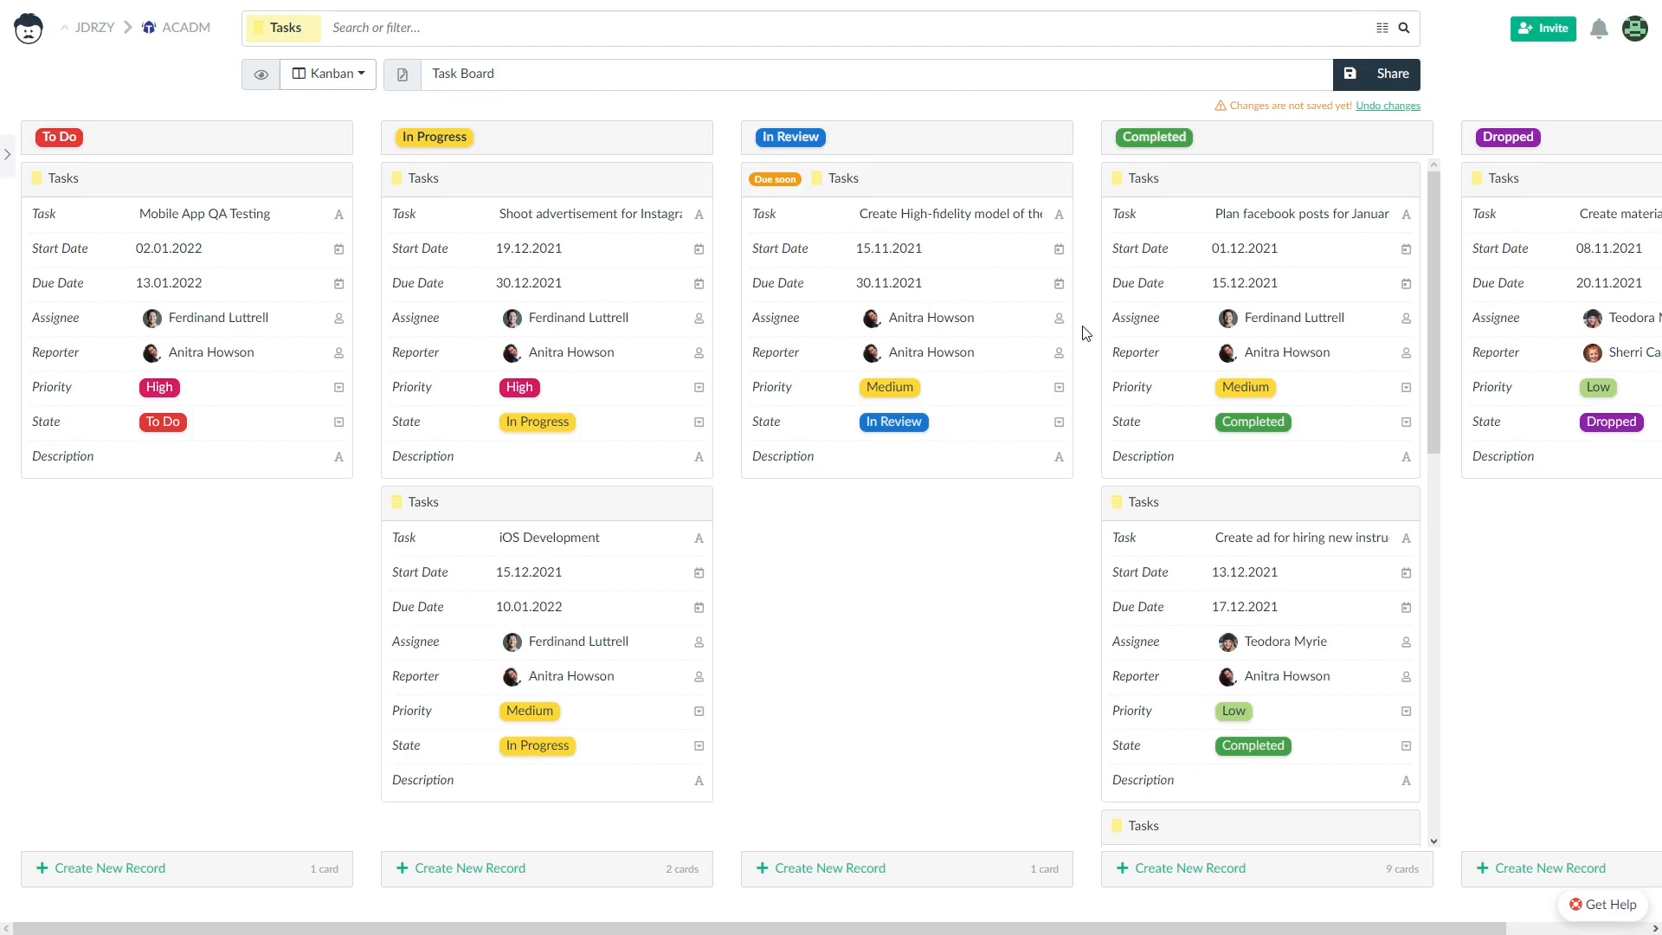
# Step: Open the Tasks table with its Work on Tasks link and expand the linked work records of the first two linked tasks
pyautogui.click(33, 31)
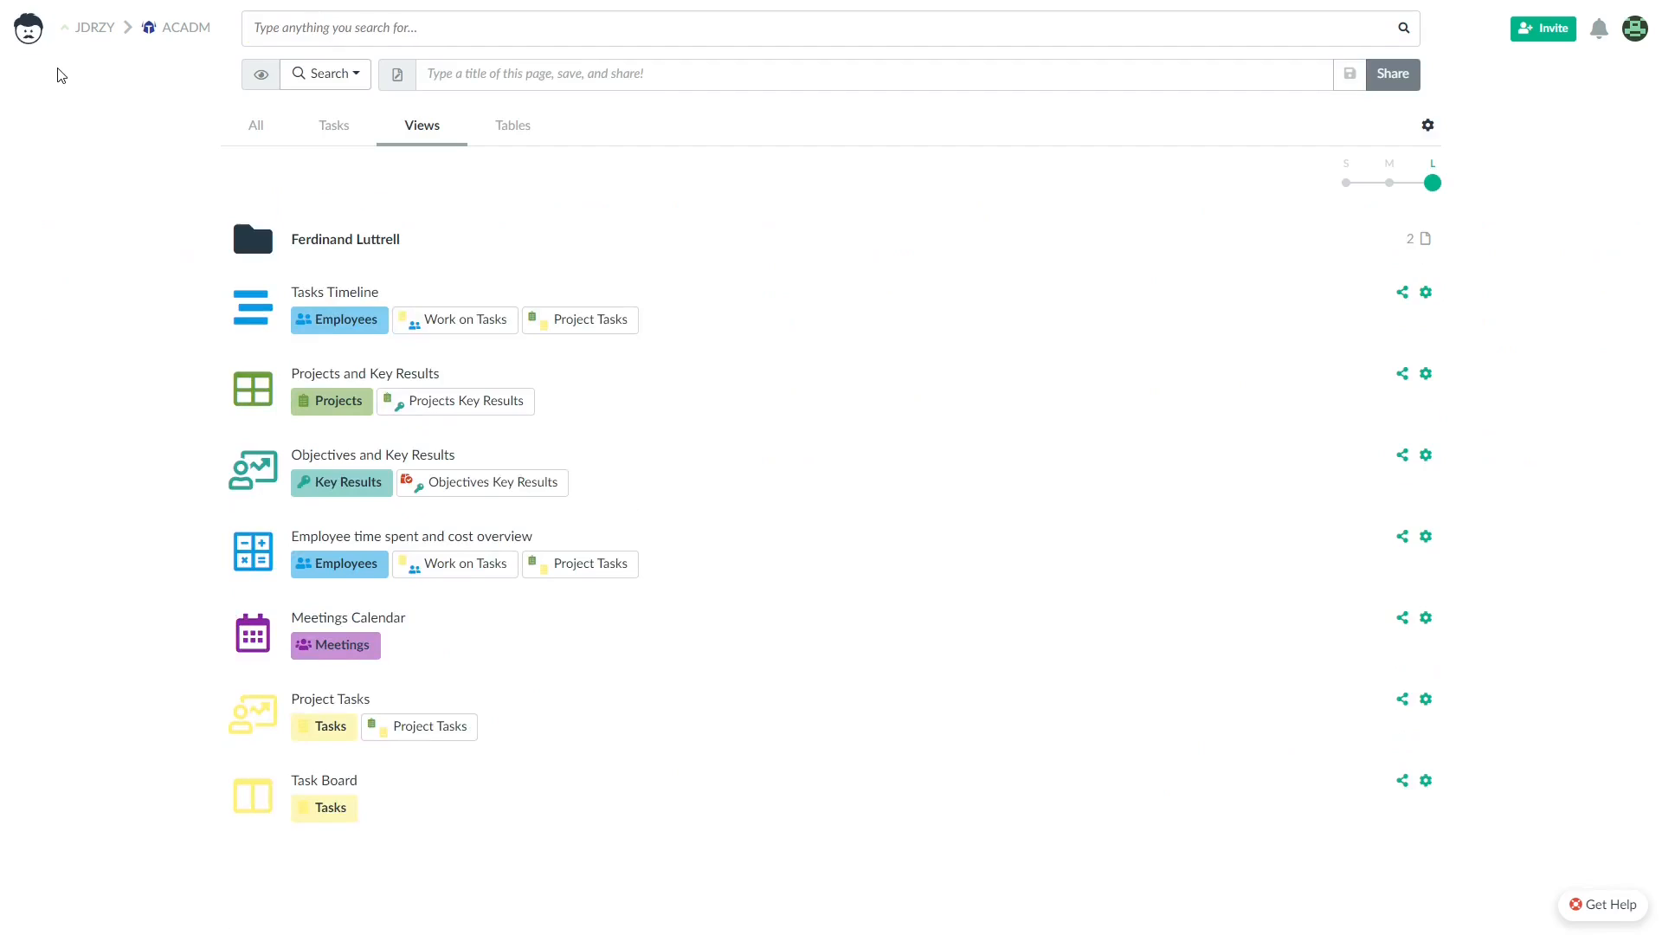
pyautogui.click(531, 146)
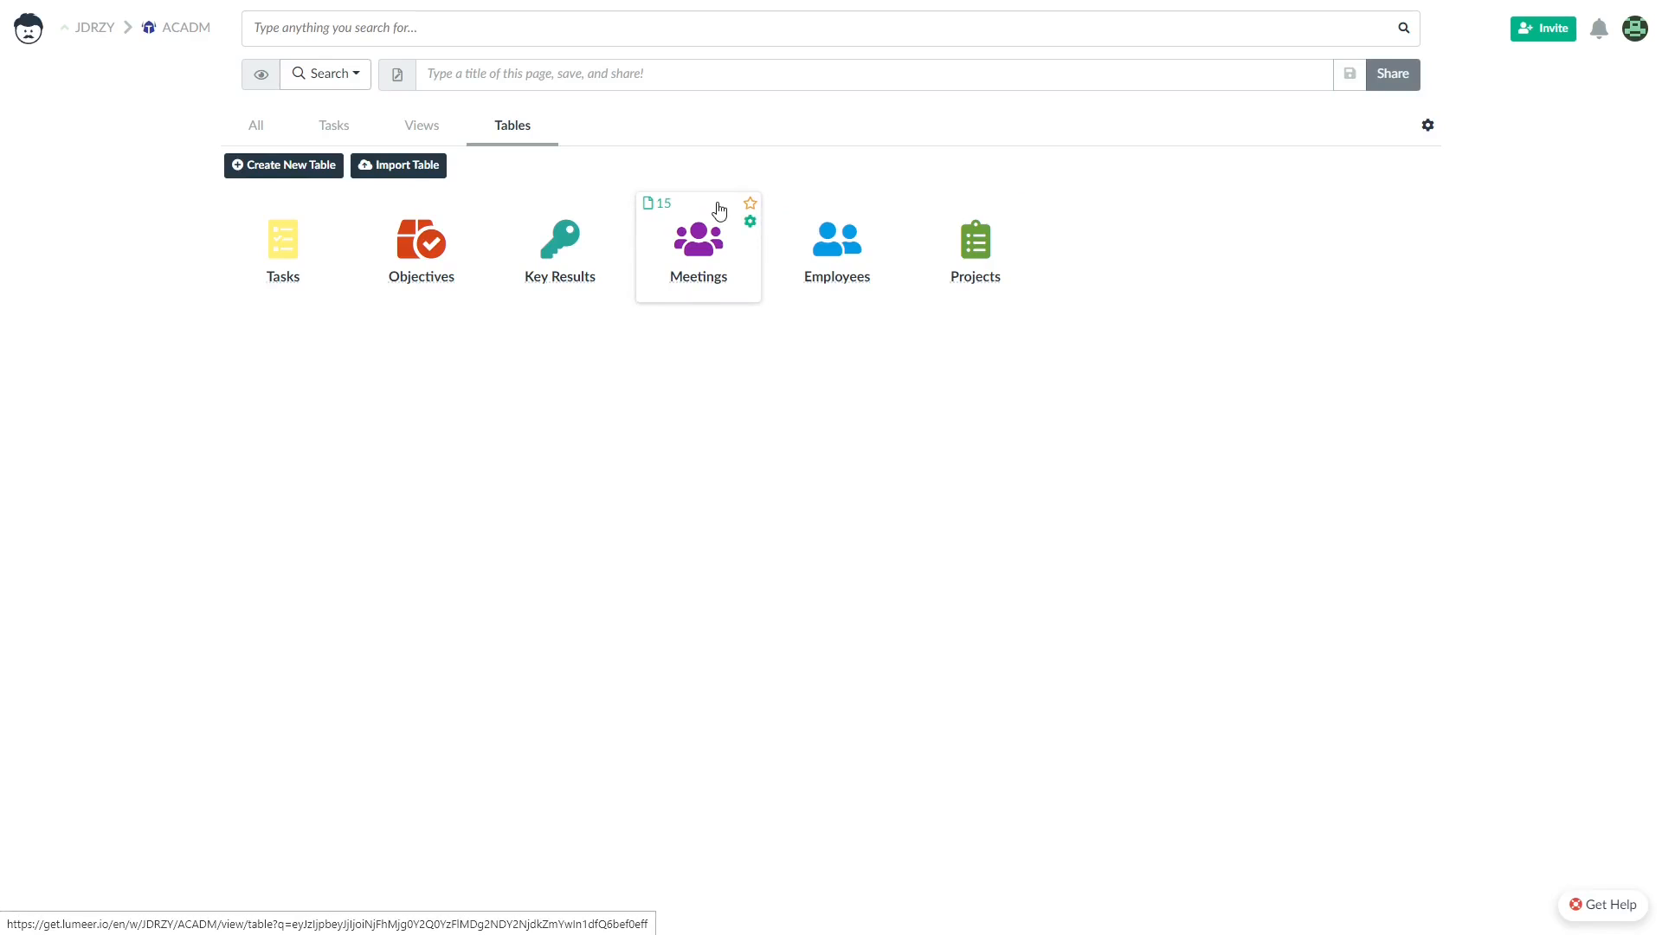
pyautogui.click(312, 232)
pyautogui.click(1107, 140)
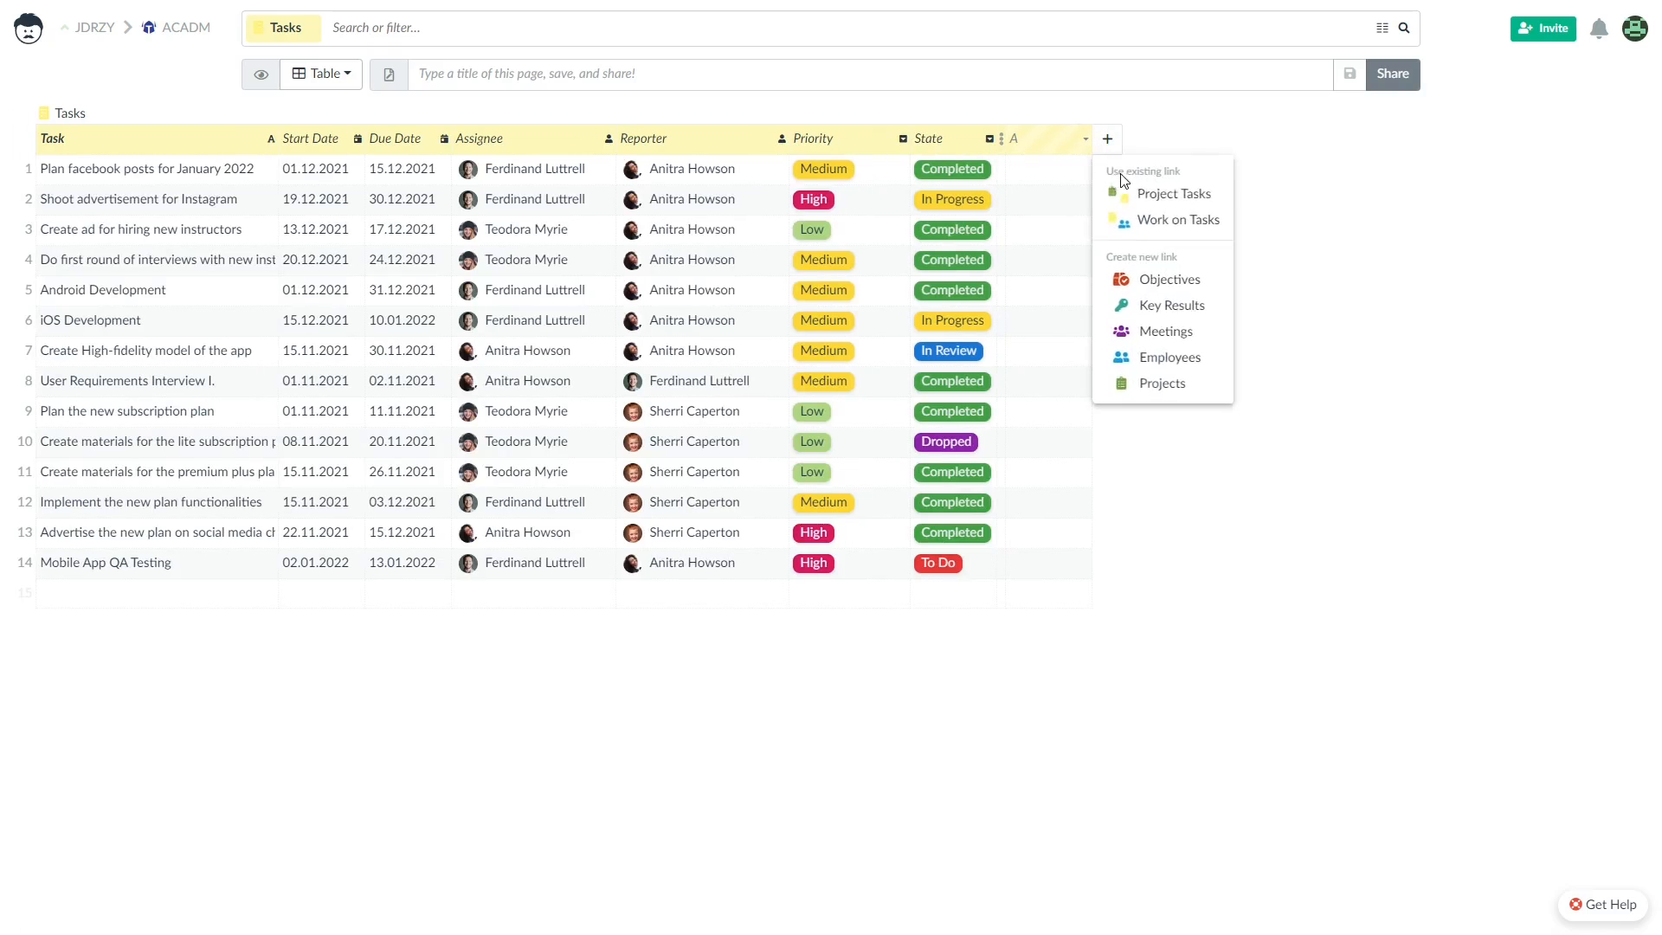
pyautogui.click(1151, 219)
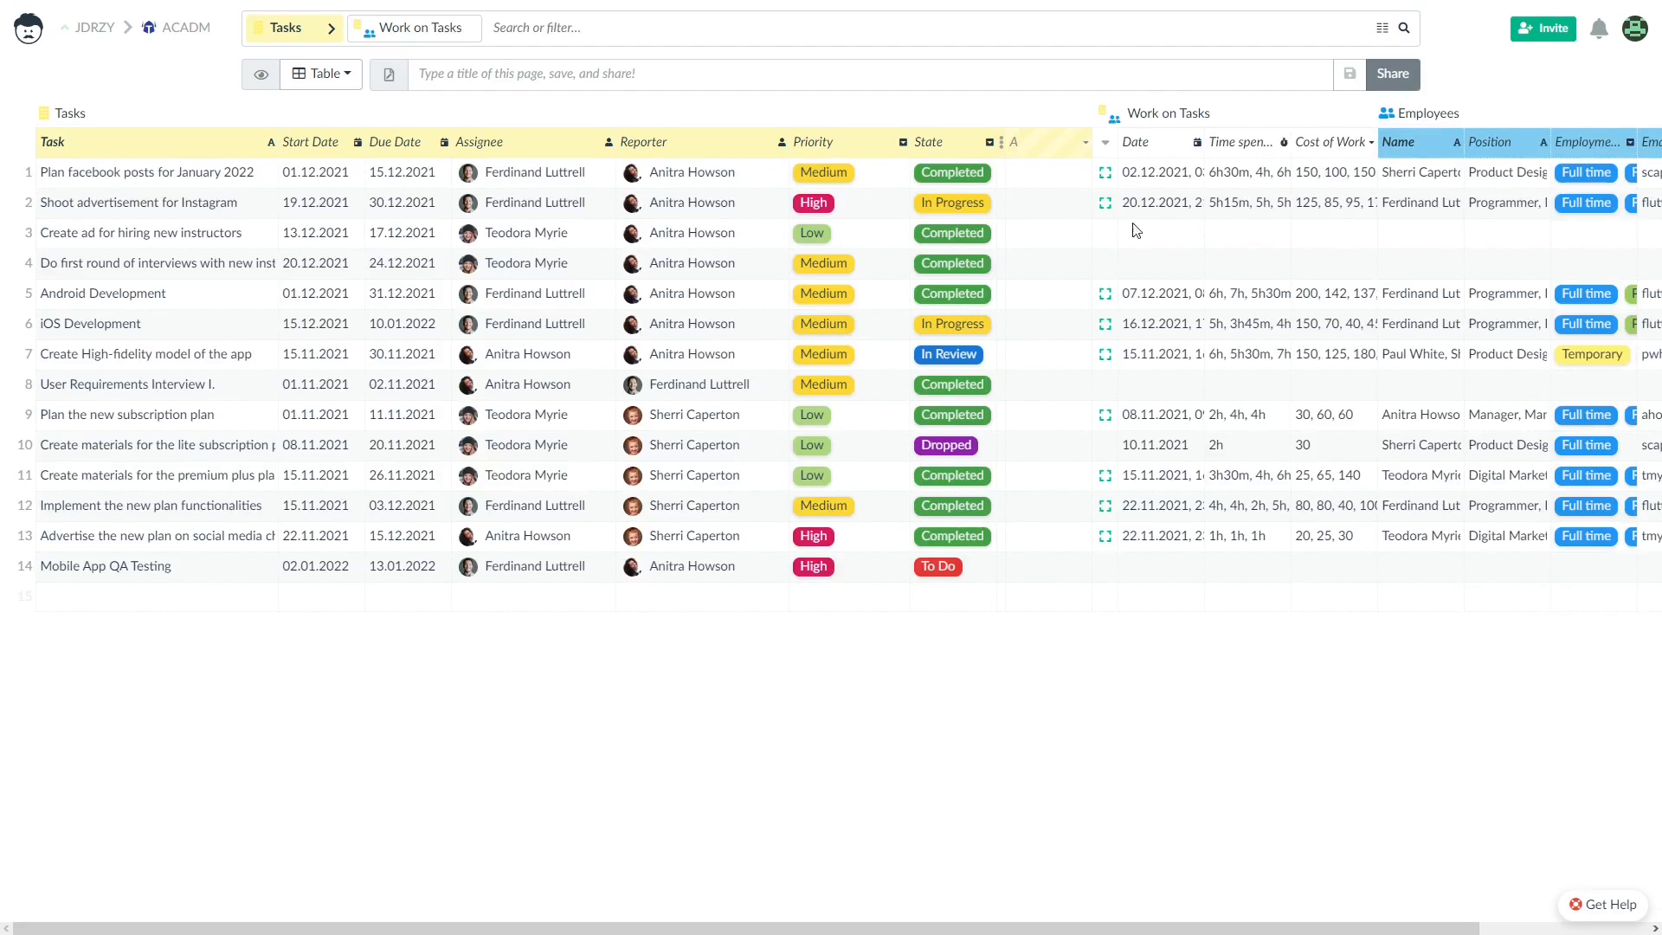
pyautogui.click(1105, 172)
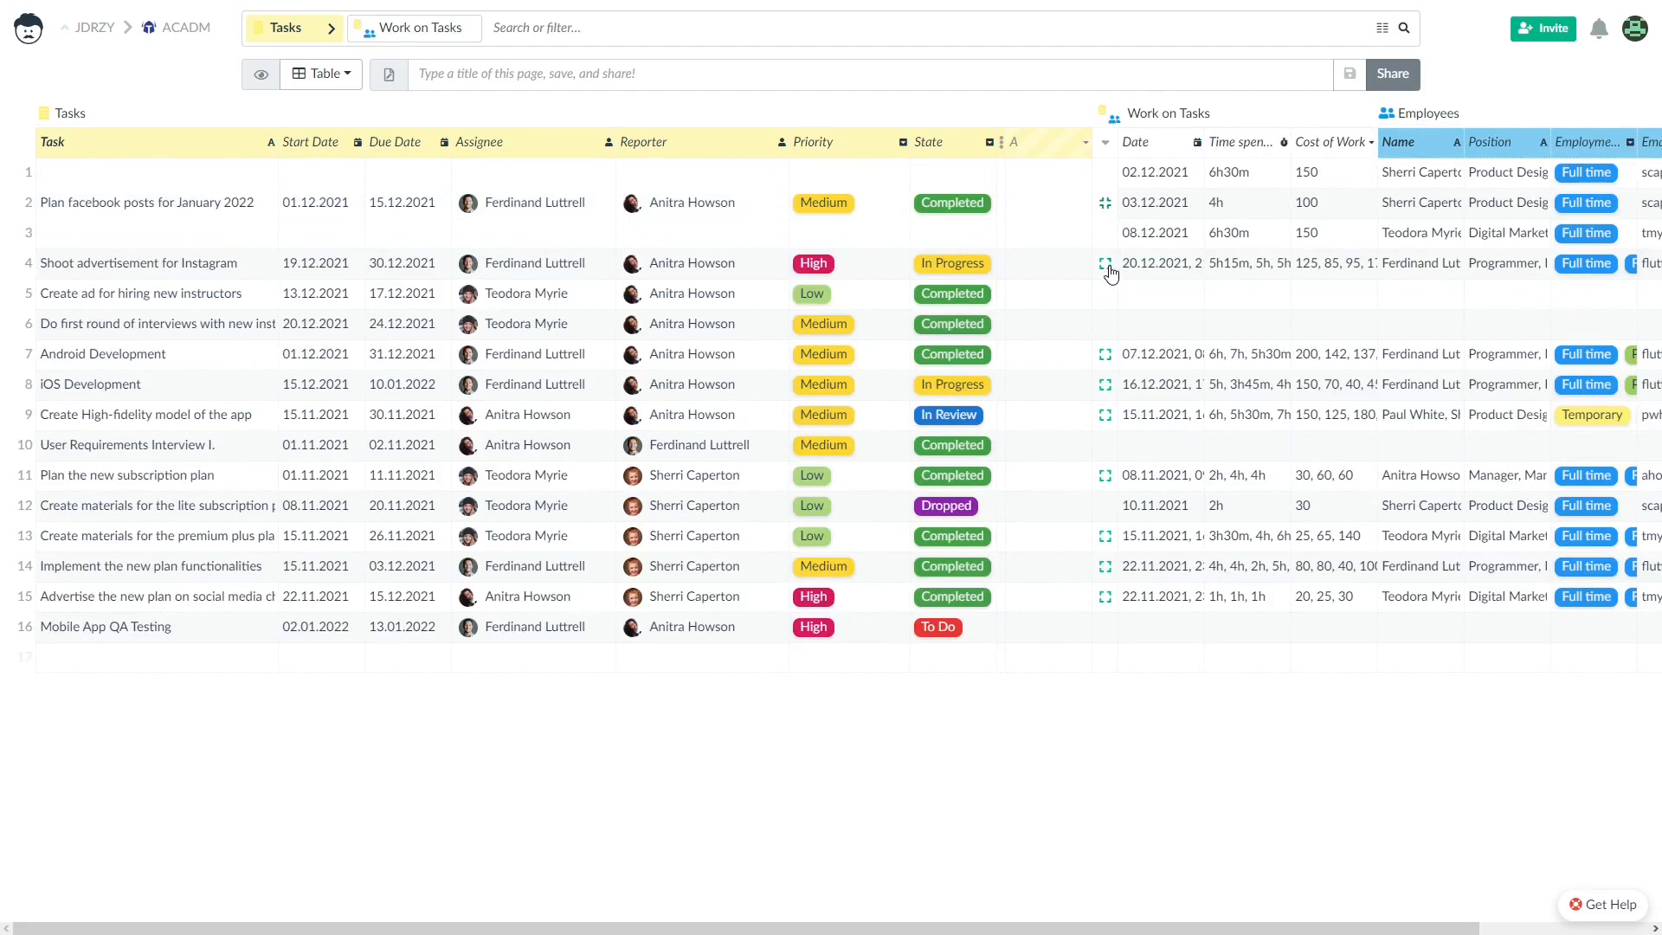
pyautogui.click(1107, 264)
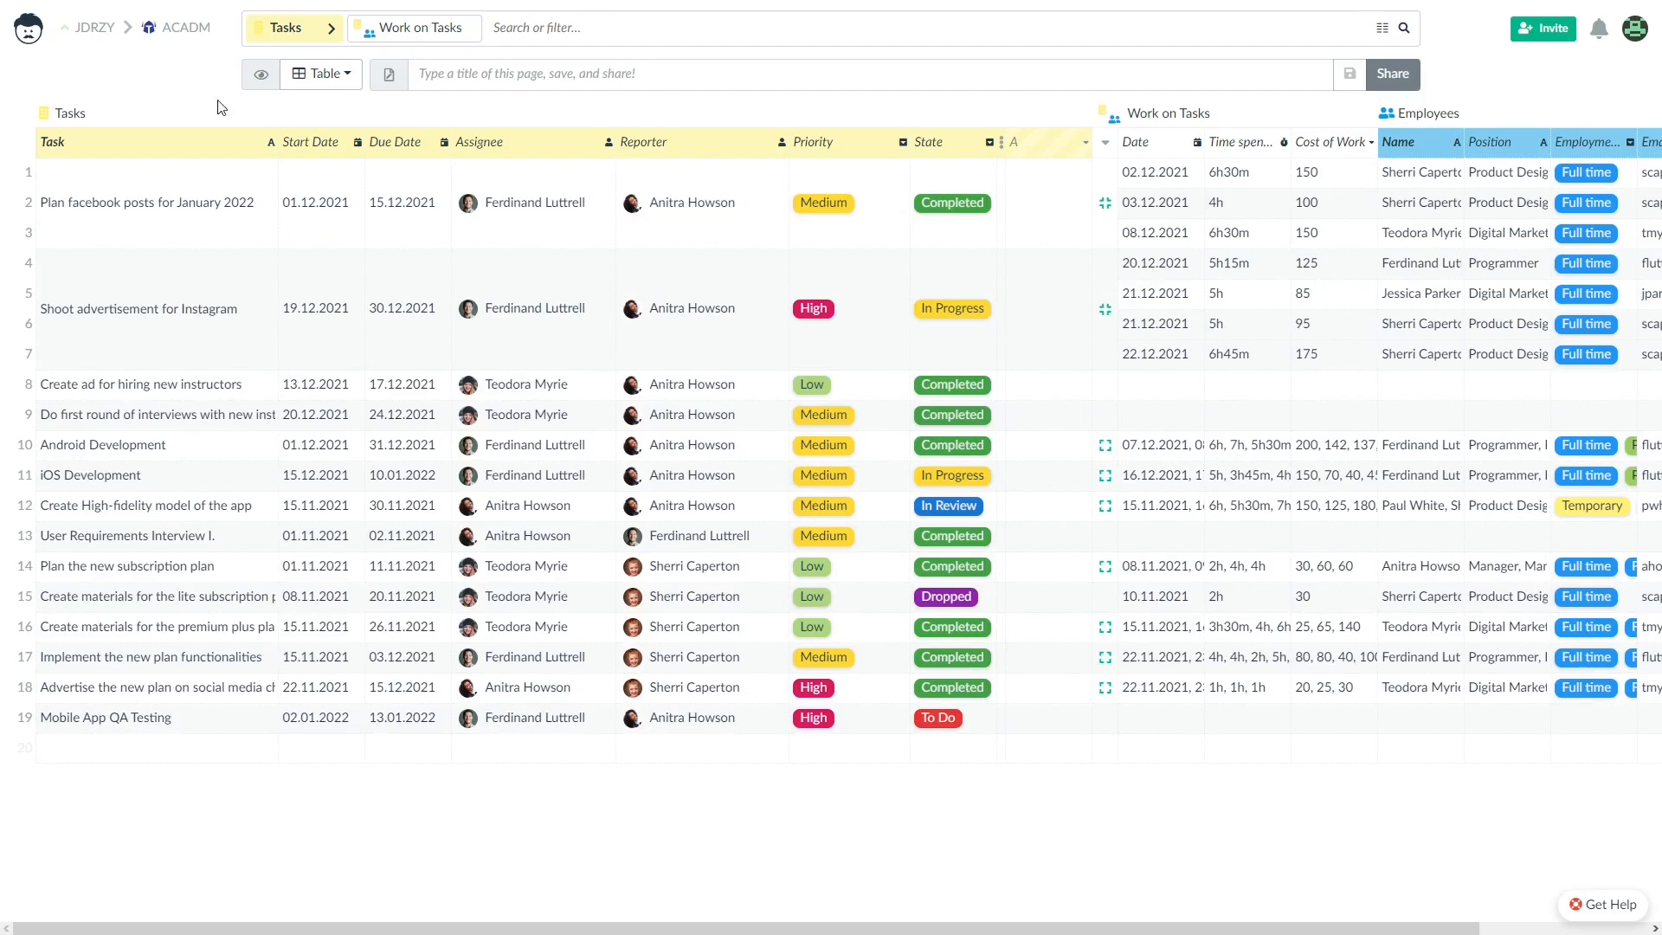
# Step: Open the Employees table and add a new attribute column named "Hourly wage"
pyautogui.click(43, 34)
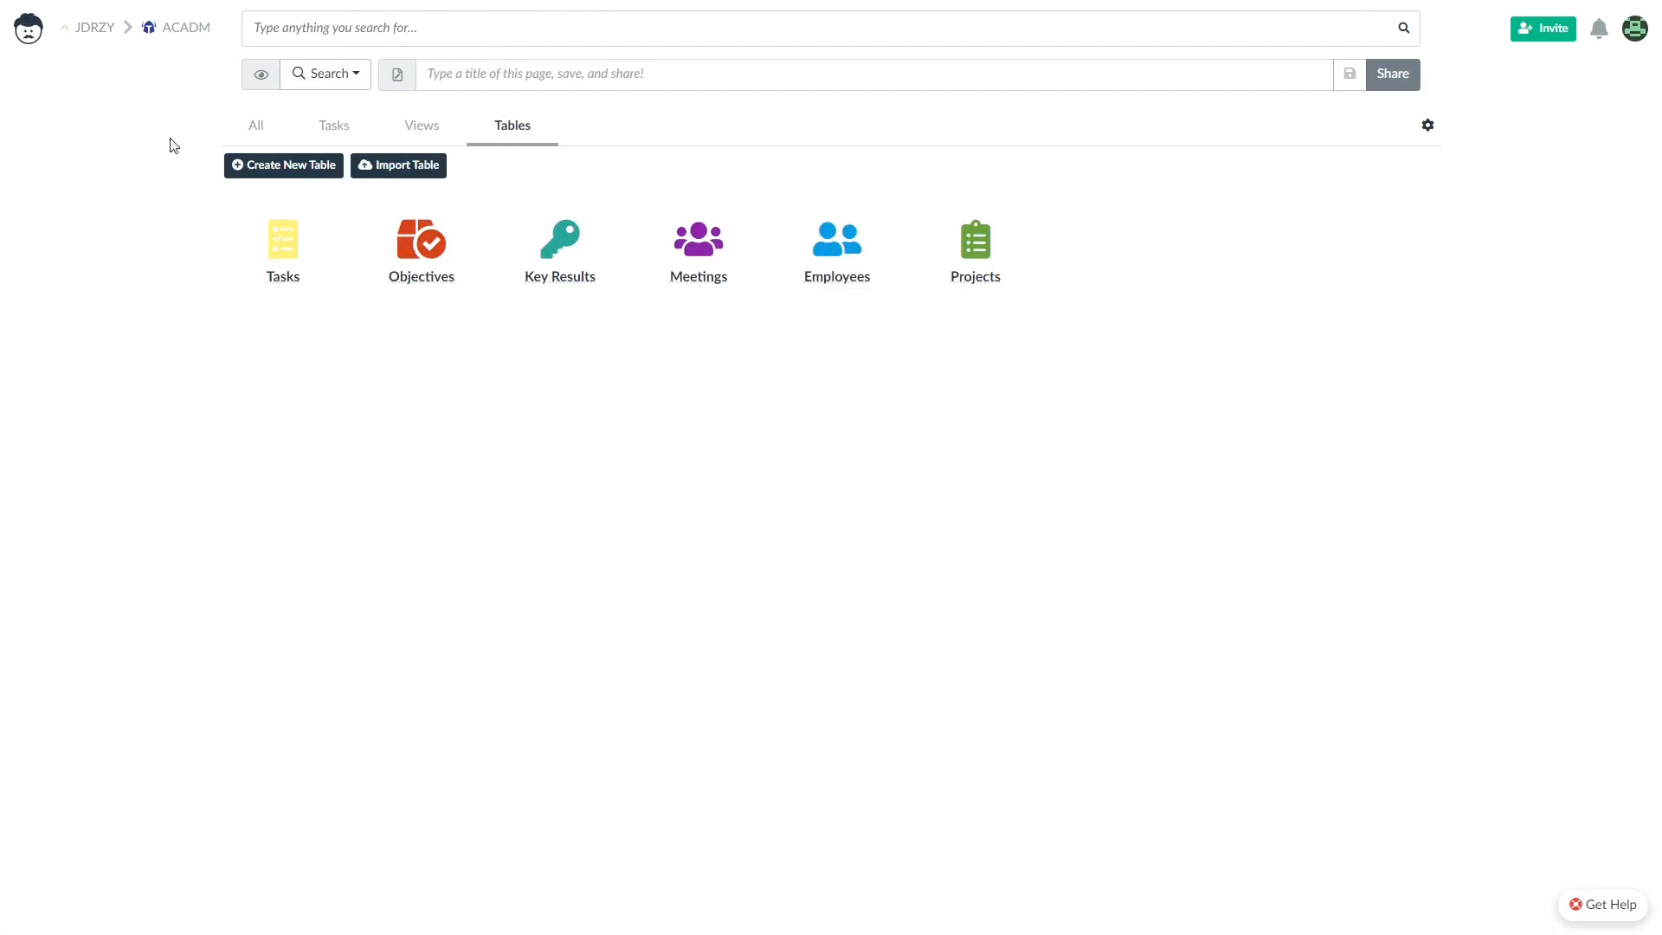
pyautogui.click(851, 250)
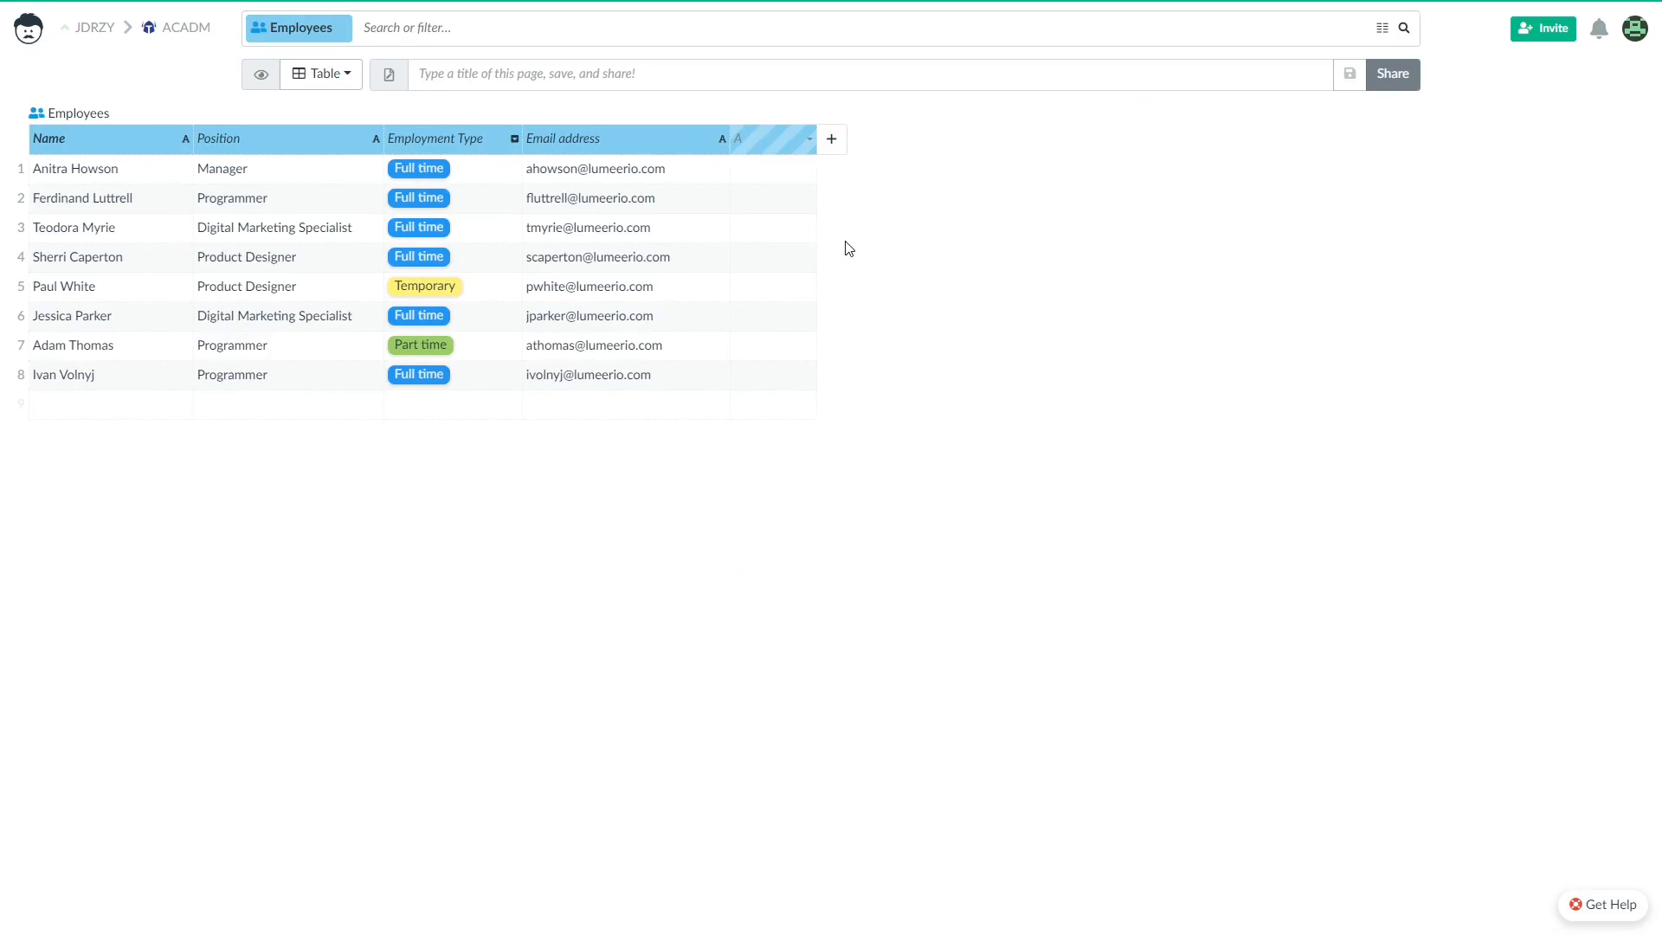
pyautogui.click(755, 139)
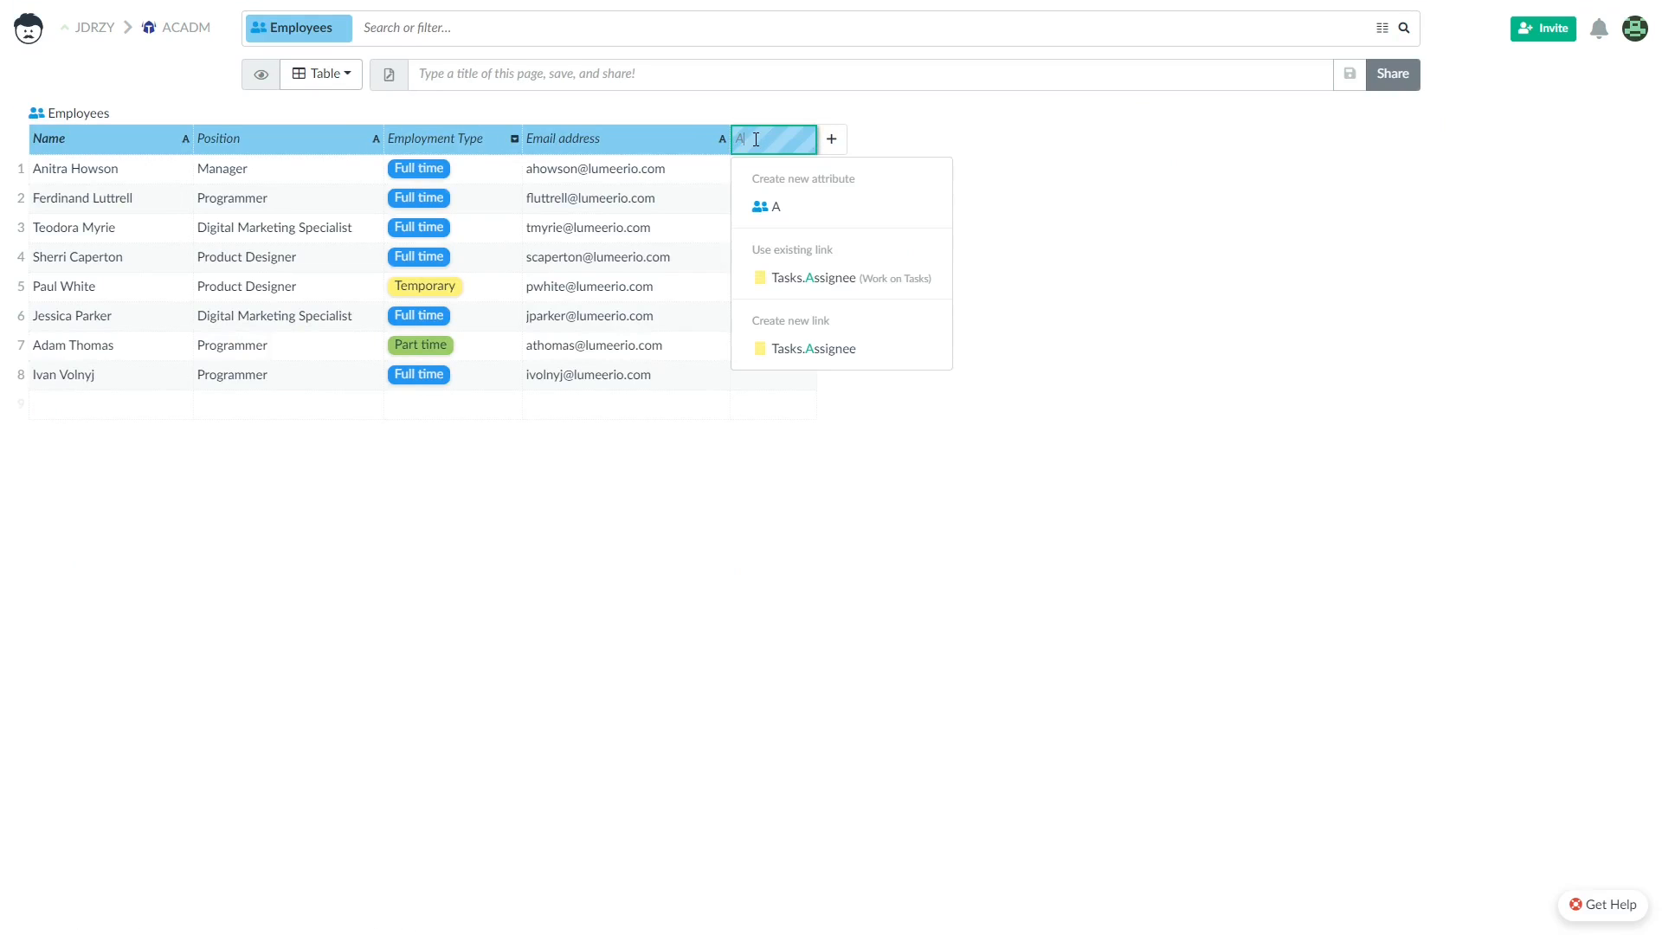
pyautogui.write('Hourly wage')
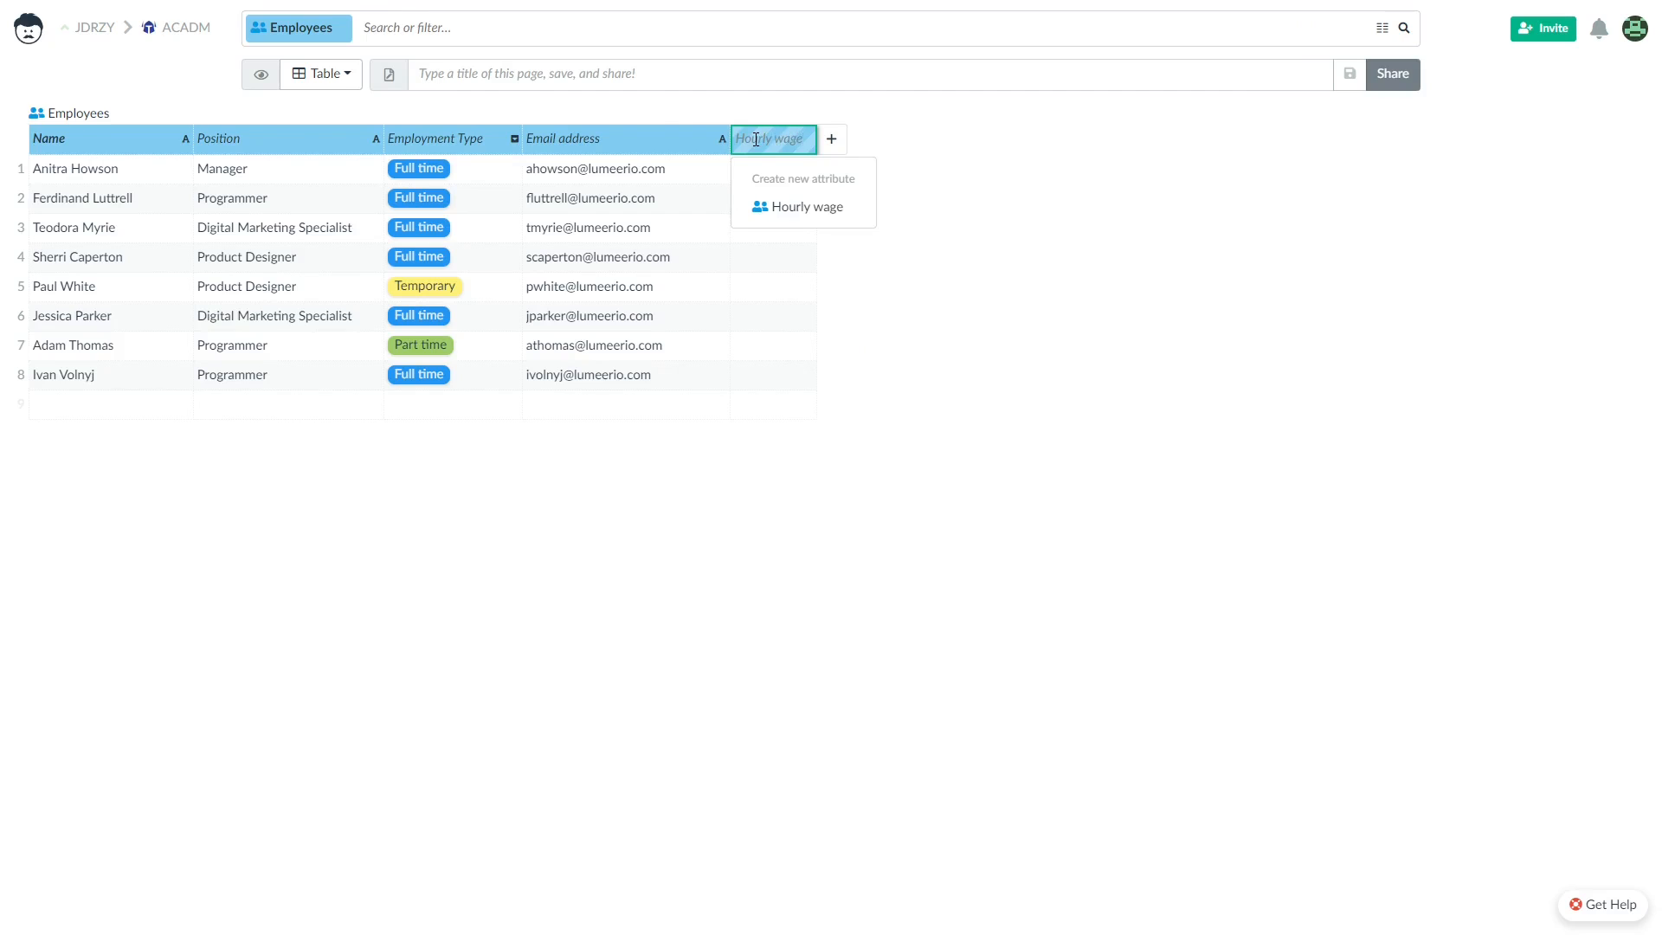
pyautogui.press('Return')
# Step: Set the Hourly wage attribute to a currency type using United States - $ (USD)
pyautogui.rightClick(769, 138)
pyautogui.click(829, 186)
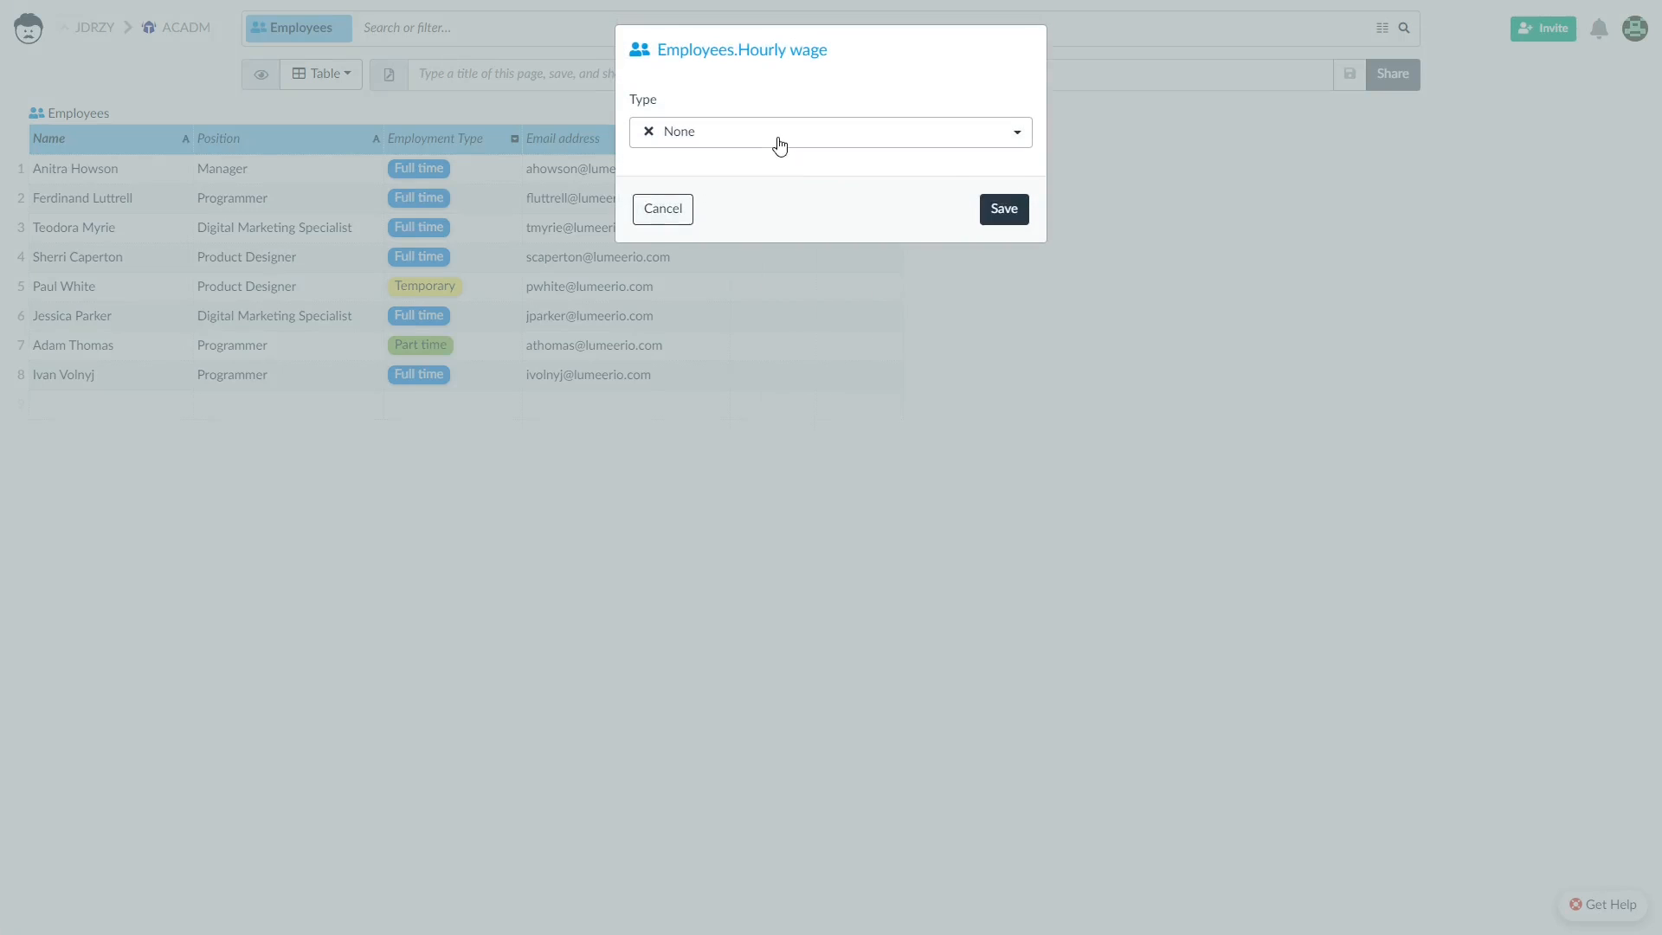
pyautogui.click(779, 145)
pyautogui.click(753, 419)
pyautogui.click(726, 403)
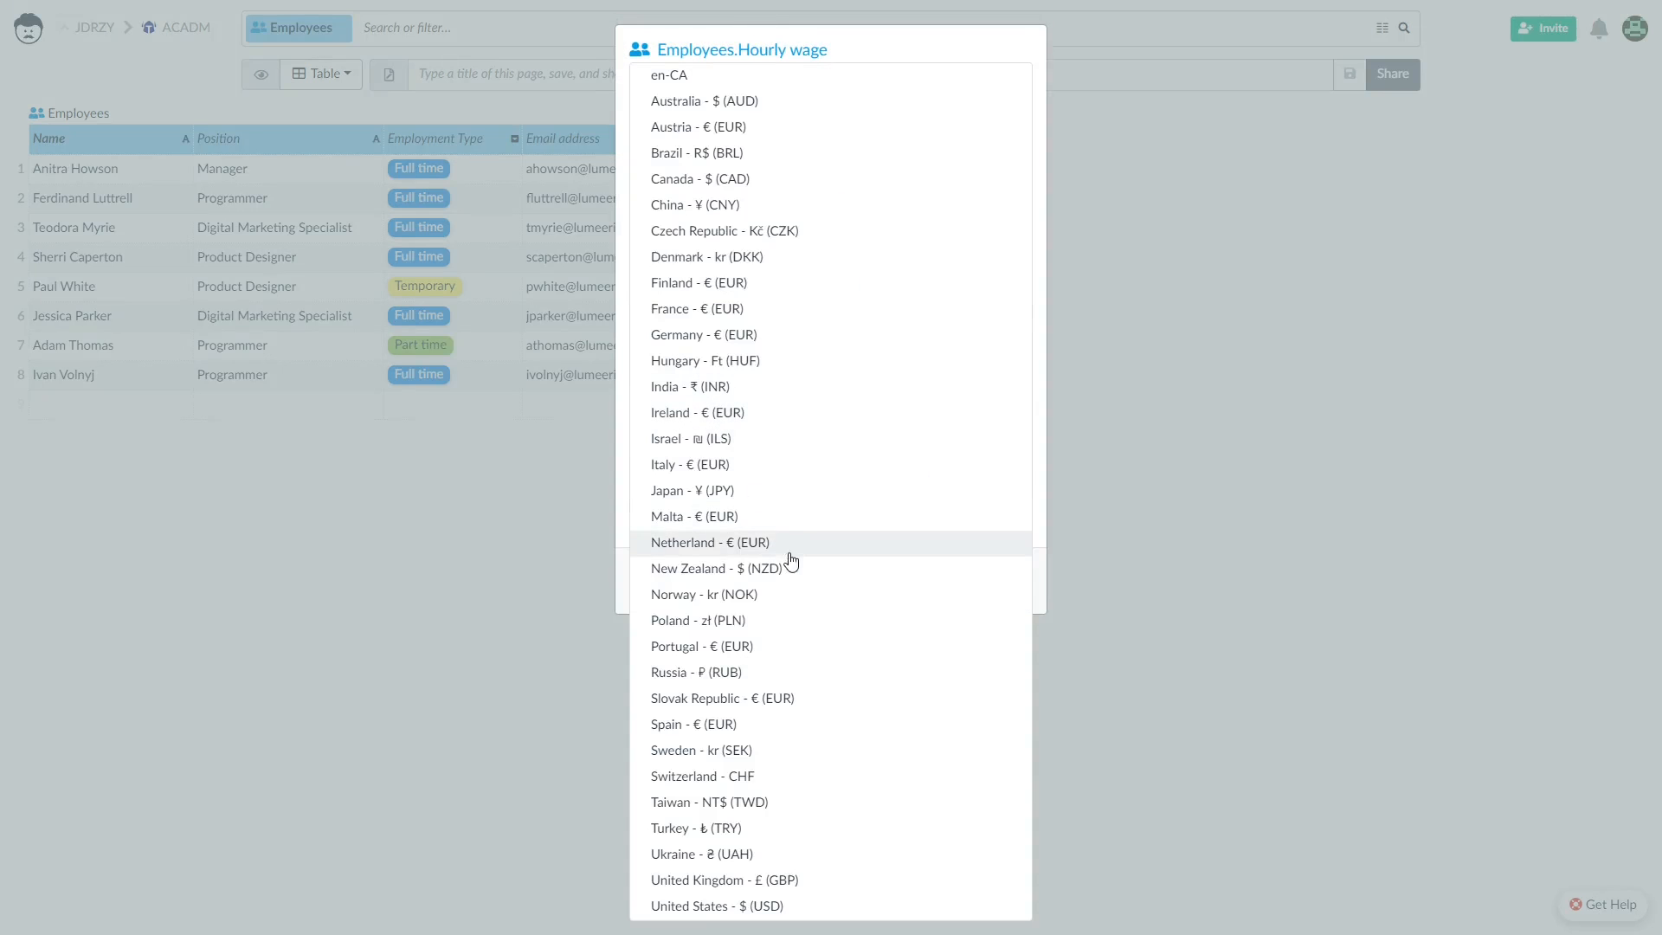
pyautogui.click(698, 907)
pyautogui.click(1001, 579)
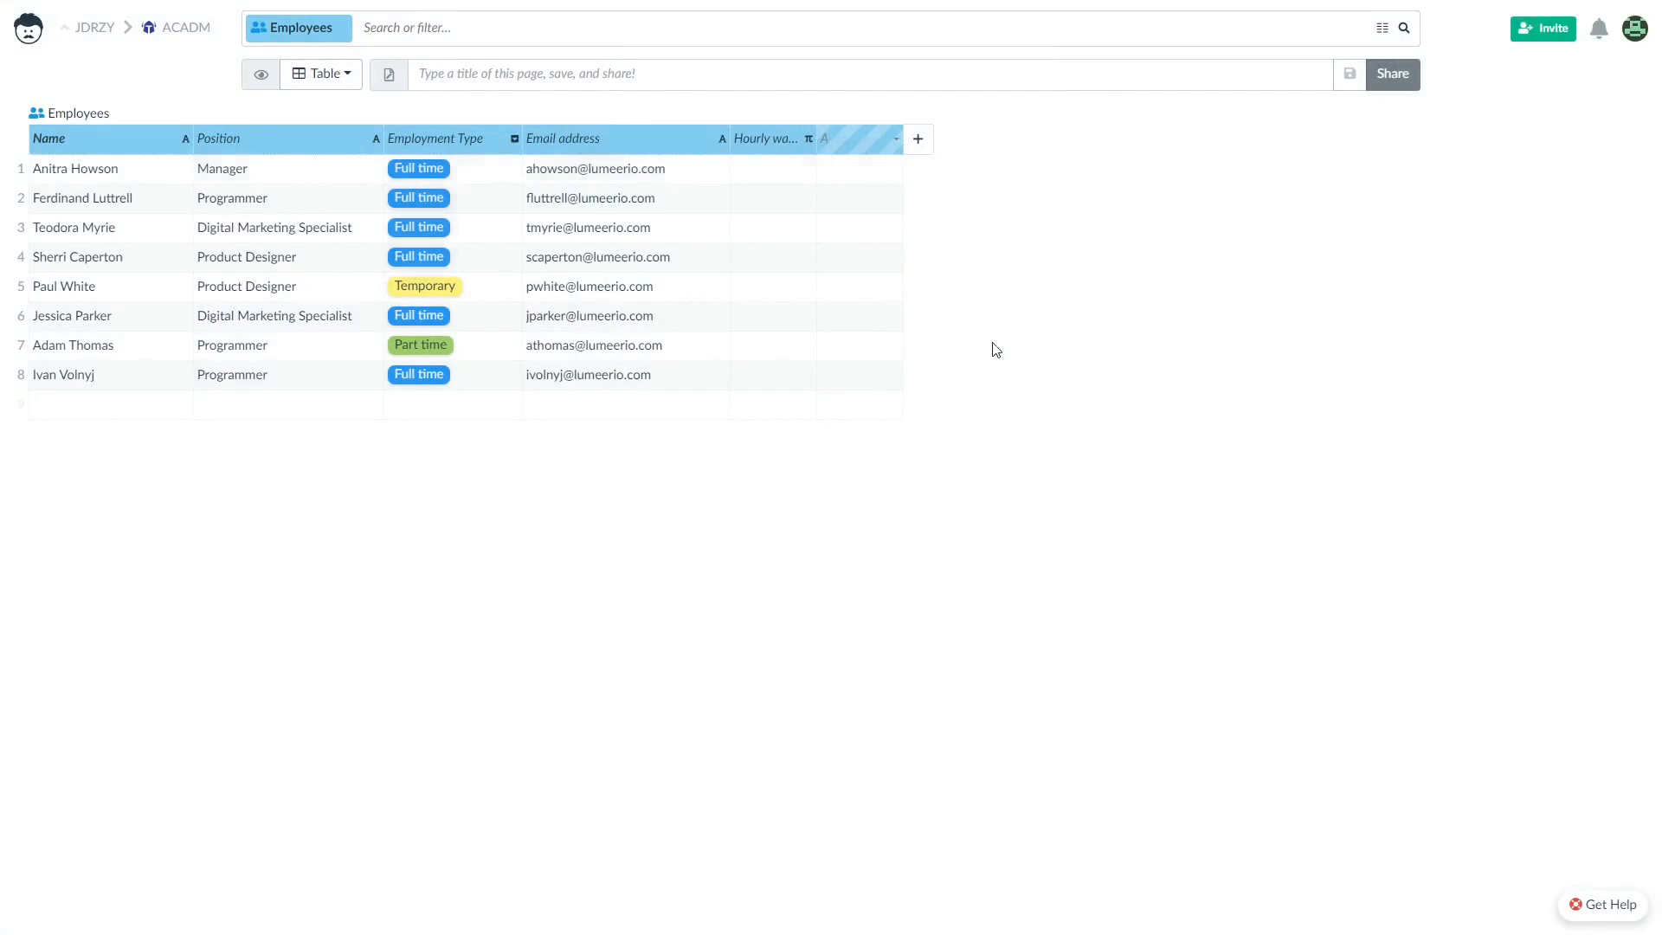
# Step: Widen the Hourly wage column and enter 35, 28, 25, 22, 22, 25, 28 and 28 for employee rows 1 to 8
pyautogui.moveTo(813, 140); pyautogui.dragTo(851, 139)
pyautogui.click(766, 179)
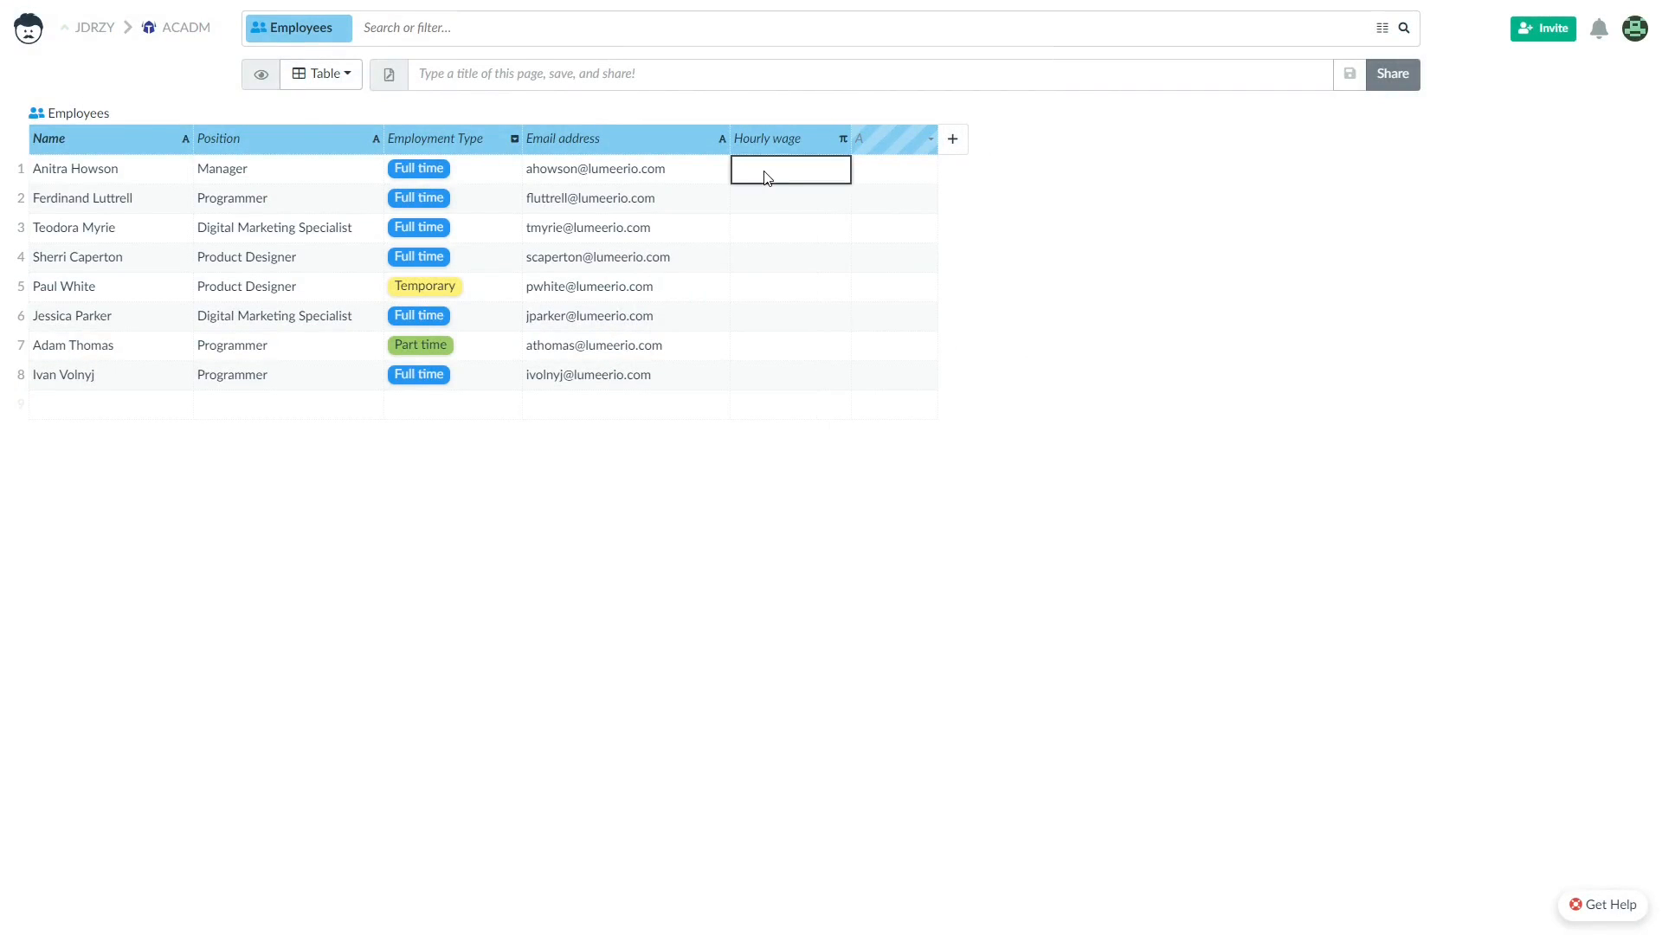
pyautogui.write('35')
pyautogui.press('Return')
pyautogui.click(790, 202)
pyautogui.write('28')
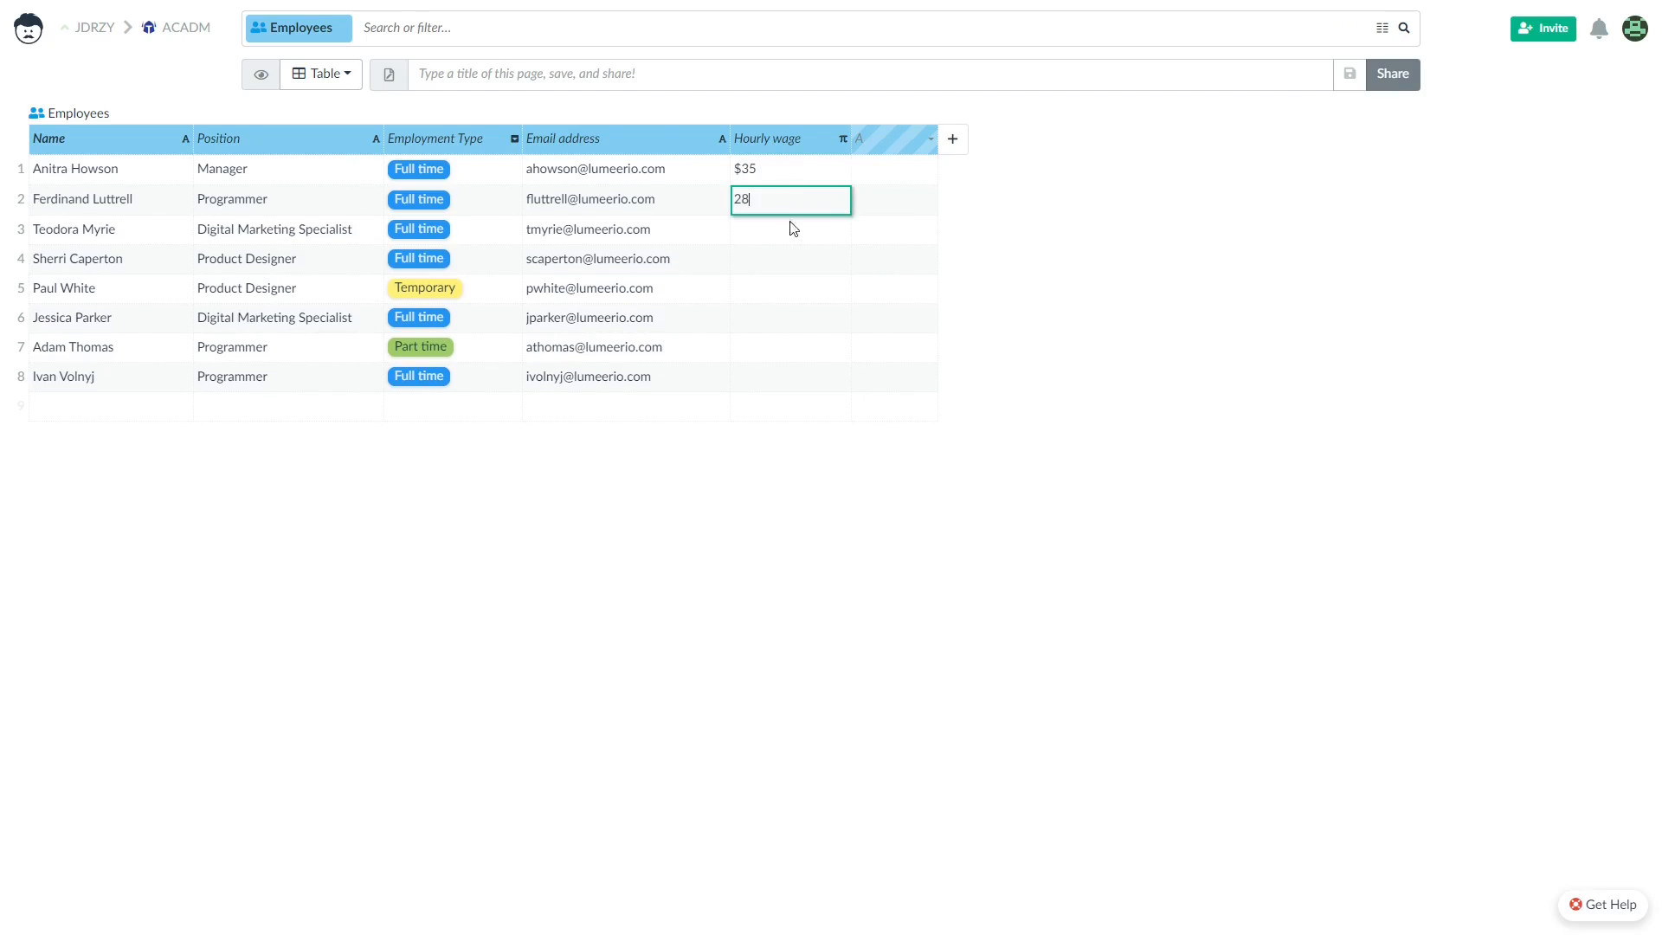
pyautogui.click(783, 232)
pyautogui.write('25')
pyautogui.click(785, 270)
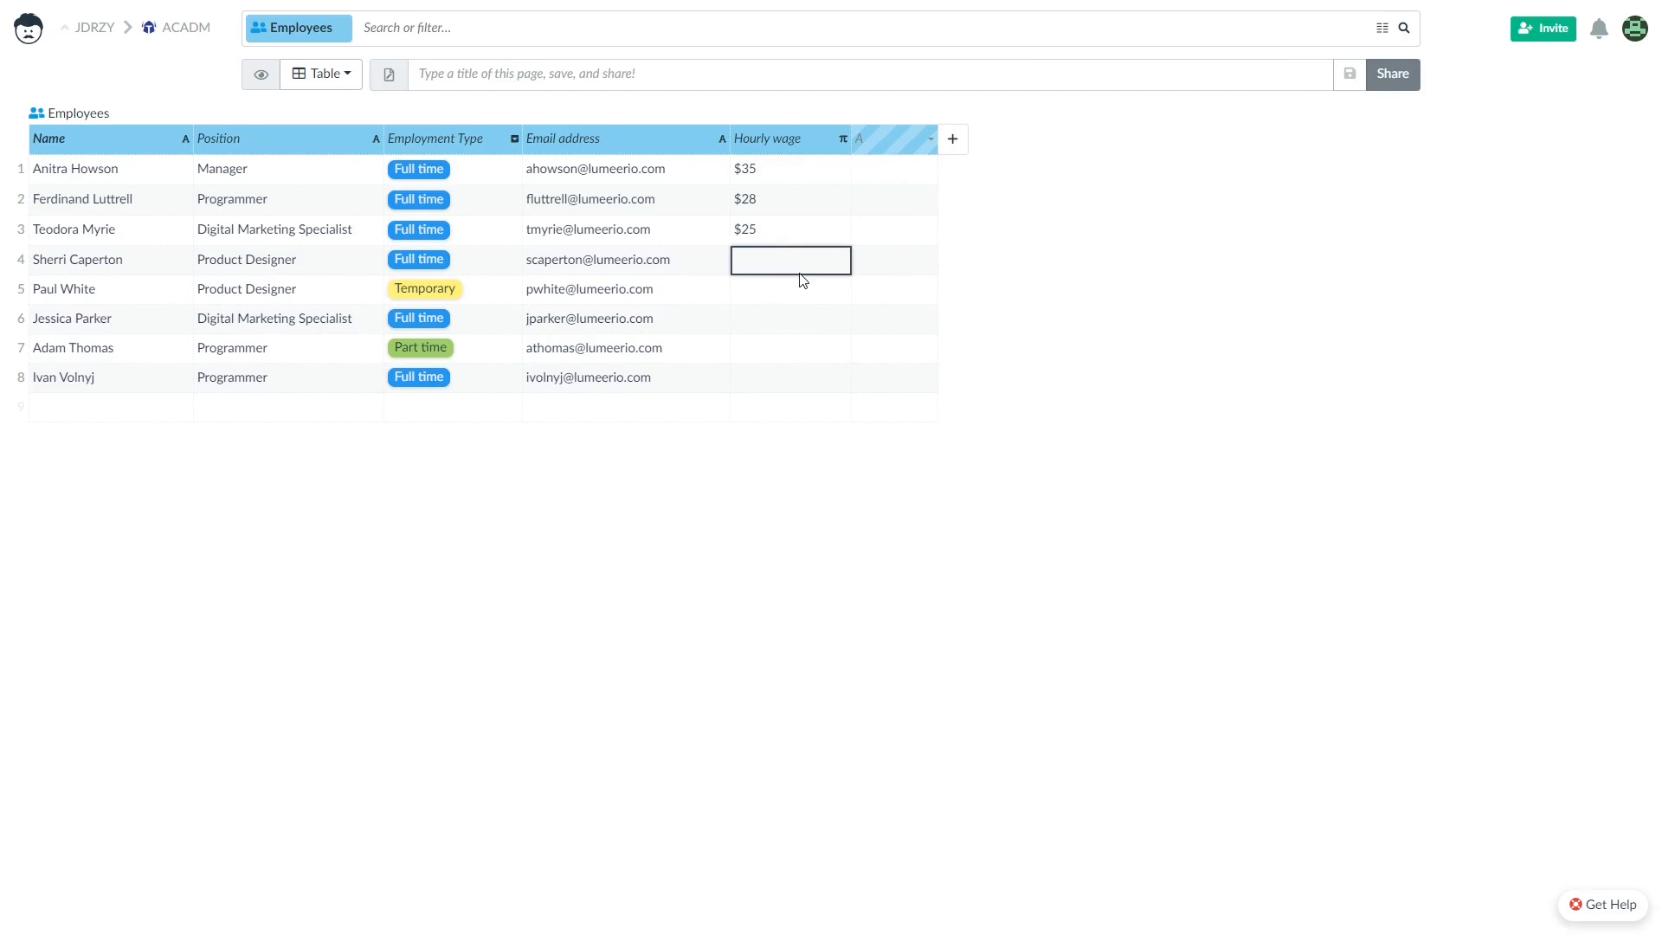
pyautogui.write('22')
pyautogui.click(785, 291)
pyautogui.write('22')
pyautogui.click(782, 322)
pyautogui.write('25')
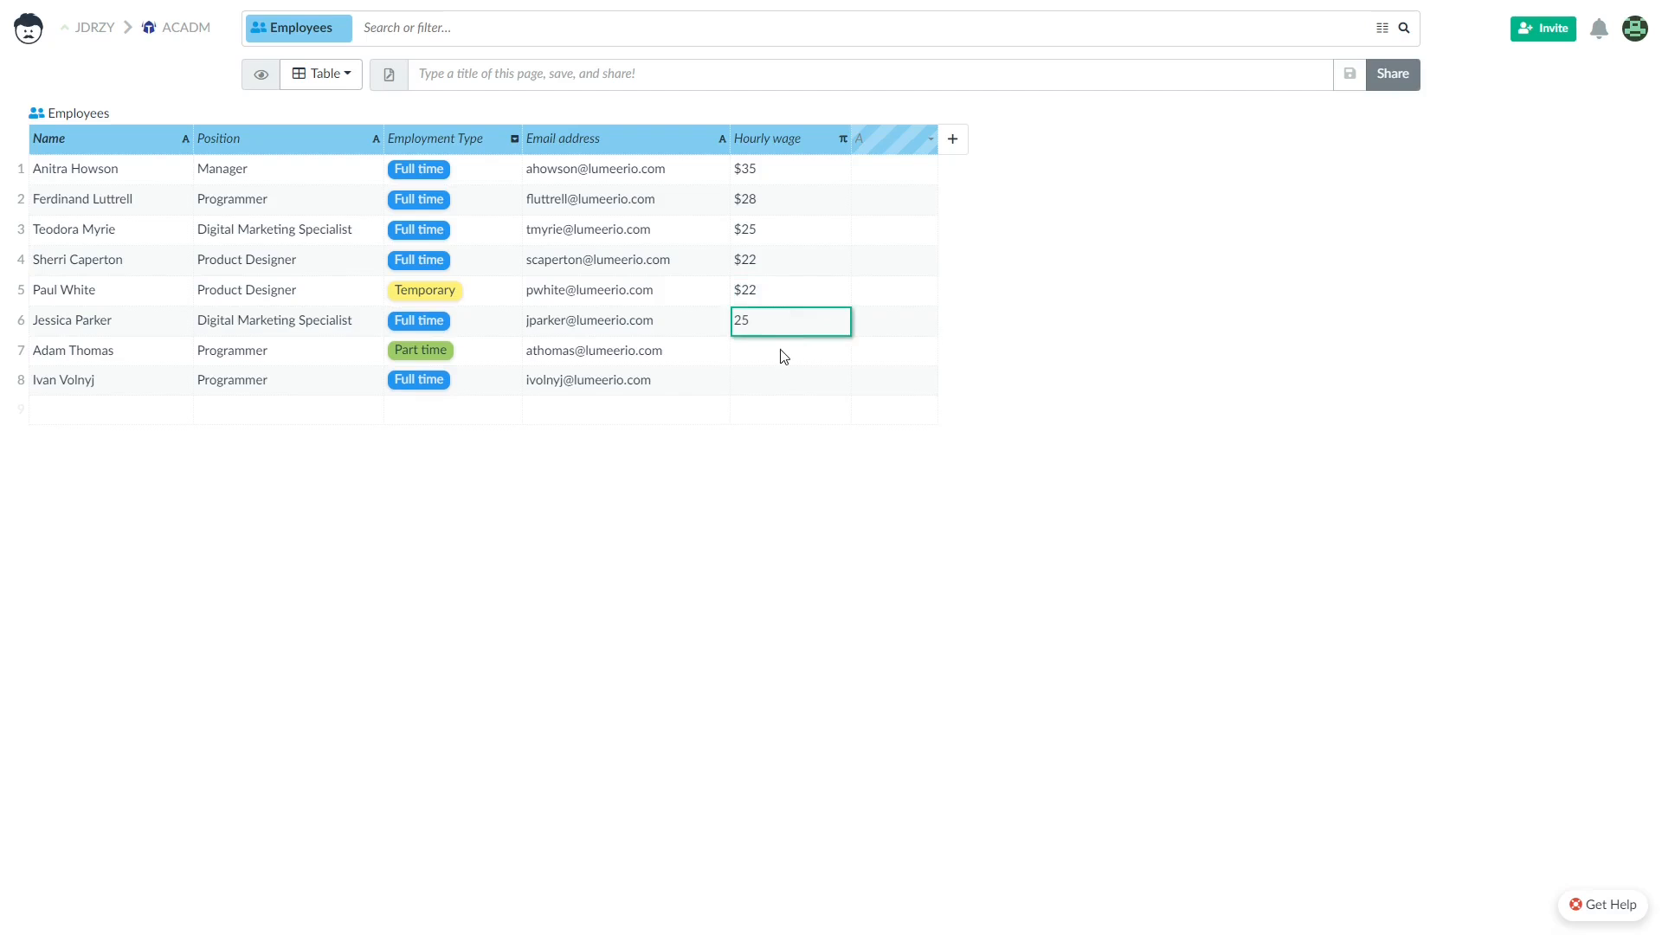
pyautogui.click(784, 351)
pyautogui.write('28')
pyautogui.click(784, 381)
pyautogui.write('28')
pyautogui.click(996, 359)
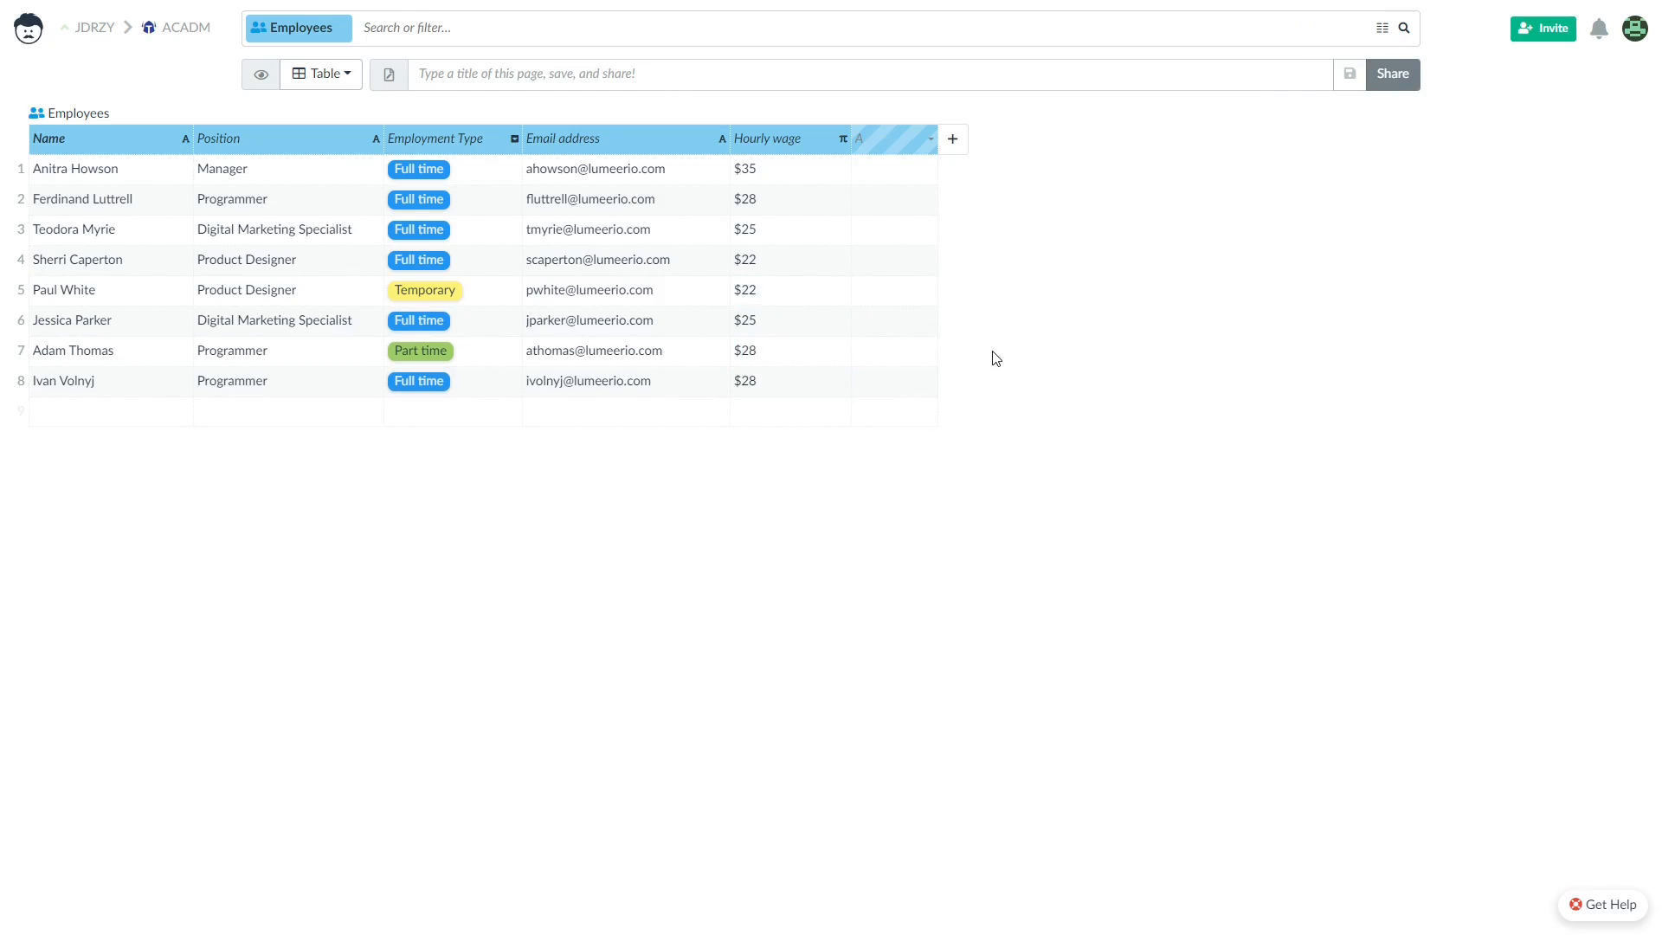
# Step: Open the Tasks table with the Work on Tasks link and edit the function of the Cost of Work column
pyautogui.click(29, 29)
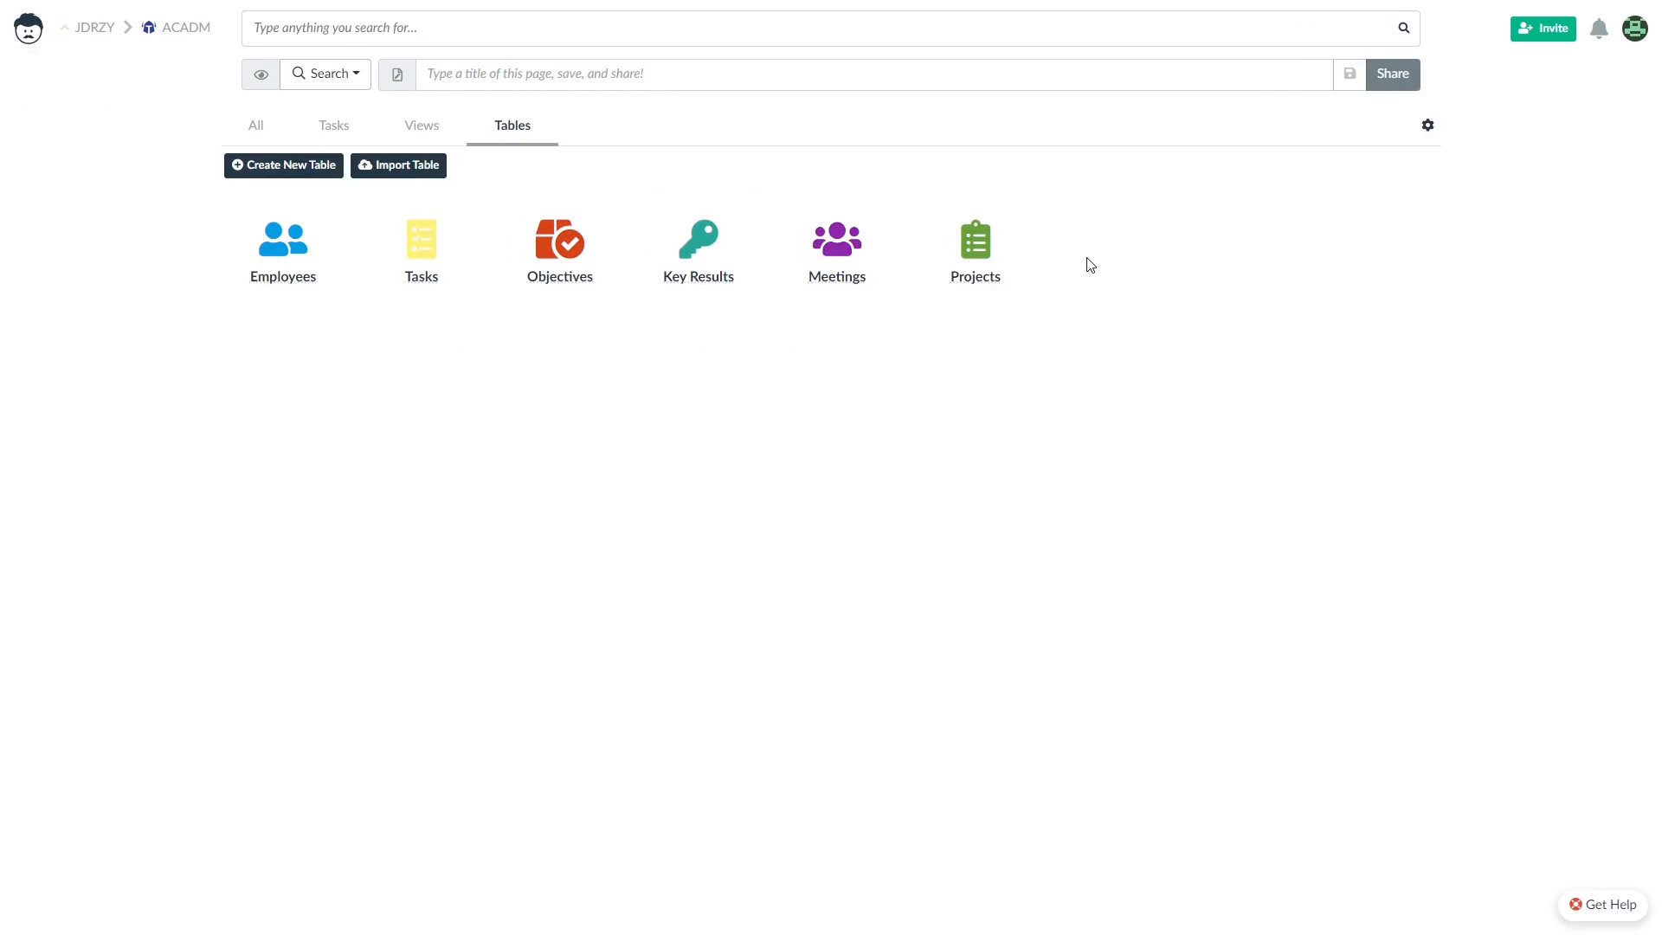
pyautogui.click(425, 252)
pyautogui.click(1109, 142)
pyautogui.click(1154, 222)
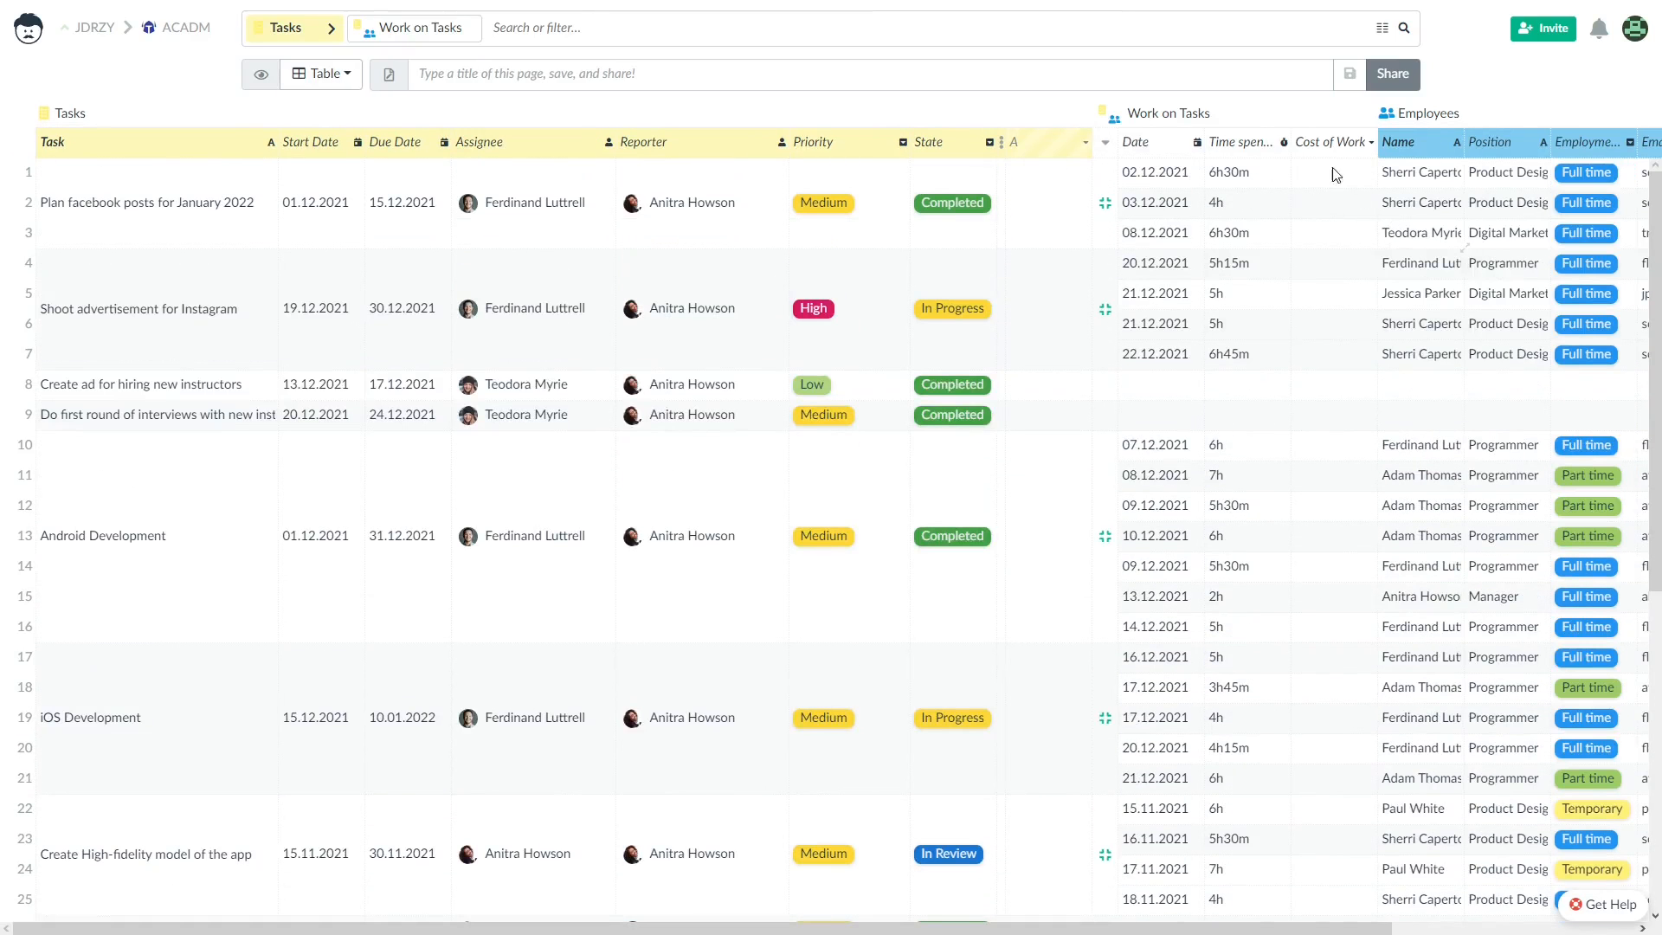
pyautogui.click(1330, 147)
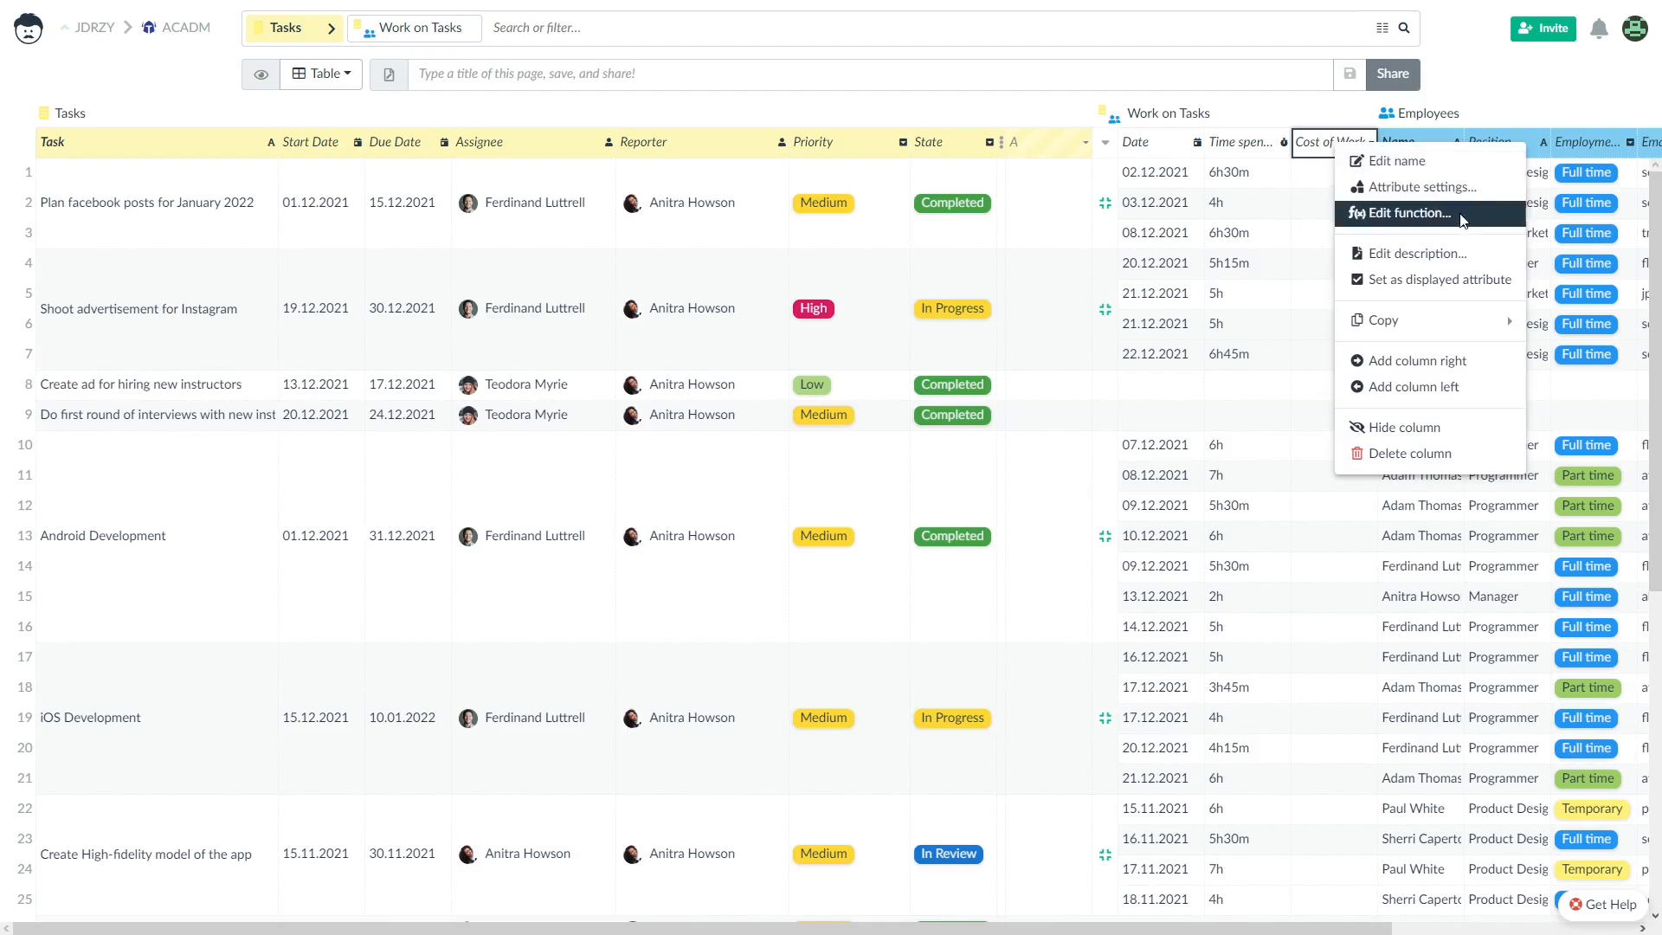
pyautogui.click(1419, 213)
# Step: Build a block that retrieves the record from Employees linked via Work on Tasks thisLink
pyautogui.moveTo(588, 136); pyautogui.dragTo(645, 227)
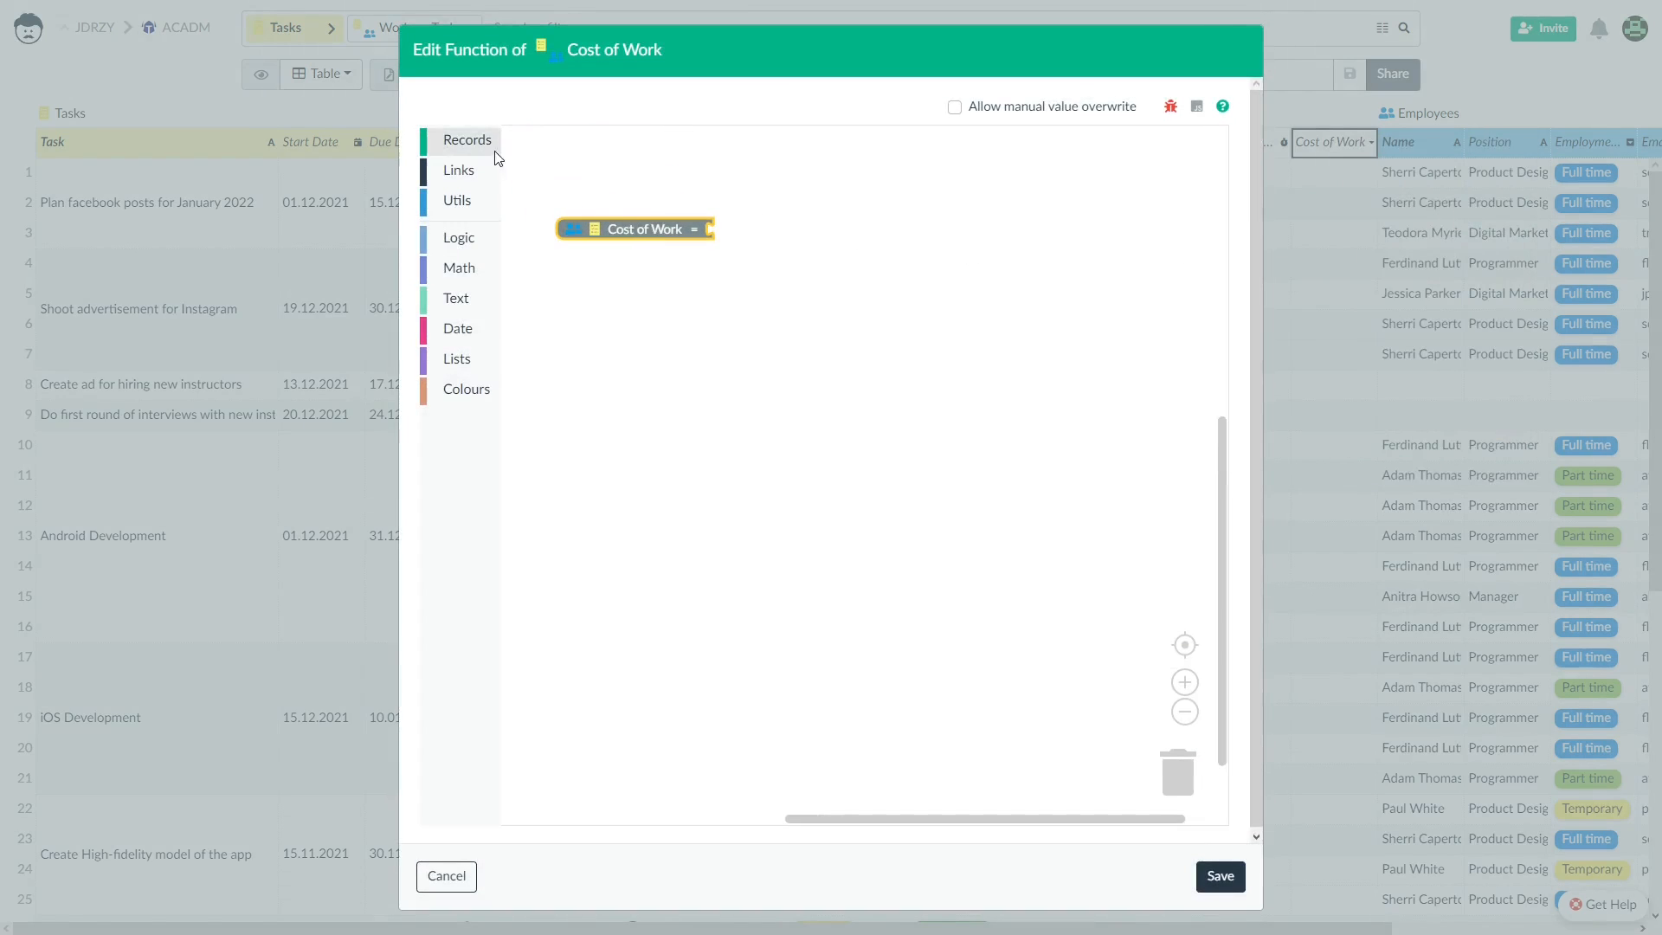
pyautogui.click(459, 170)
pyautogui.moveTo(650, 144); pyautogui.dragTo(943, 351)
pyautogui.click(459, 169)
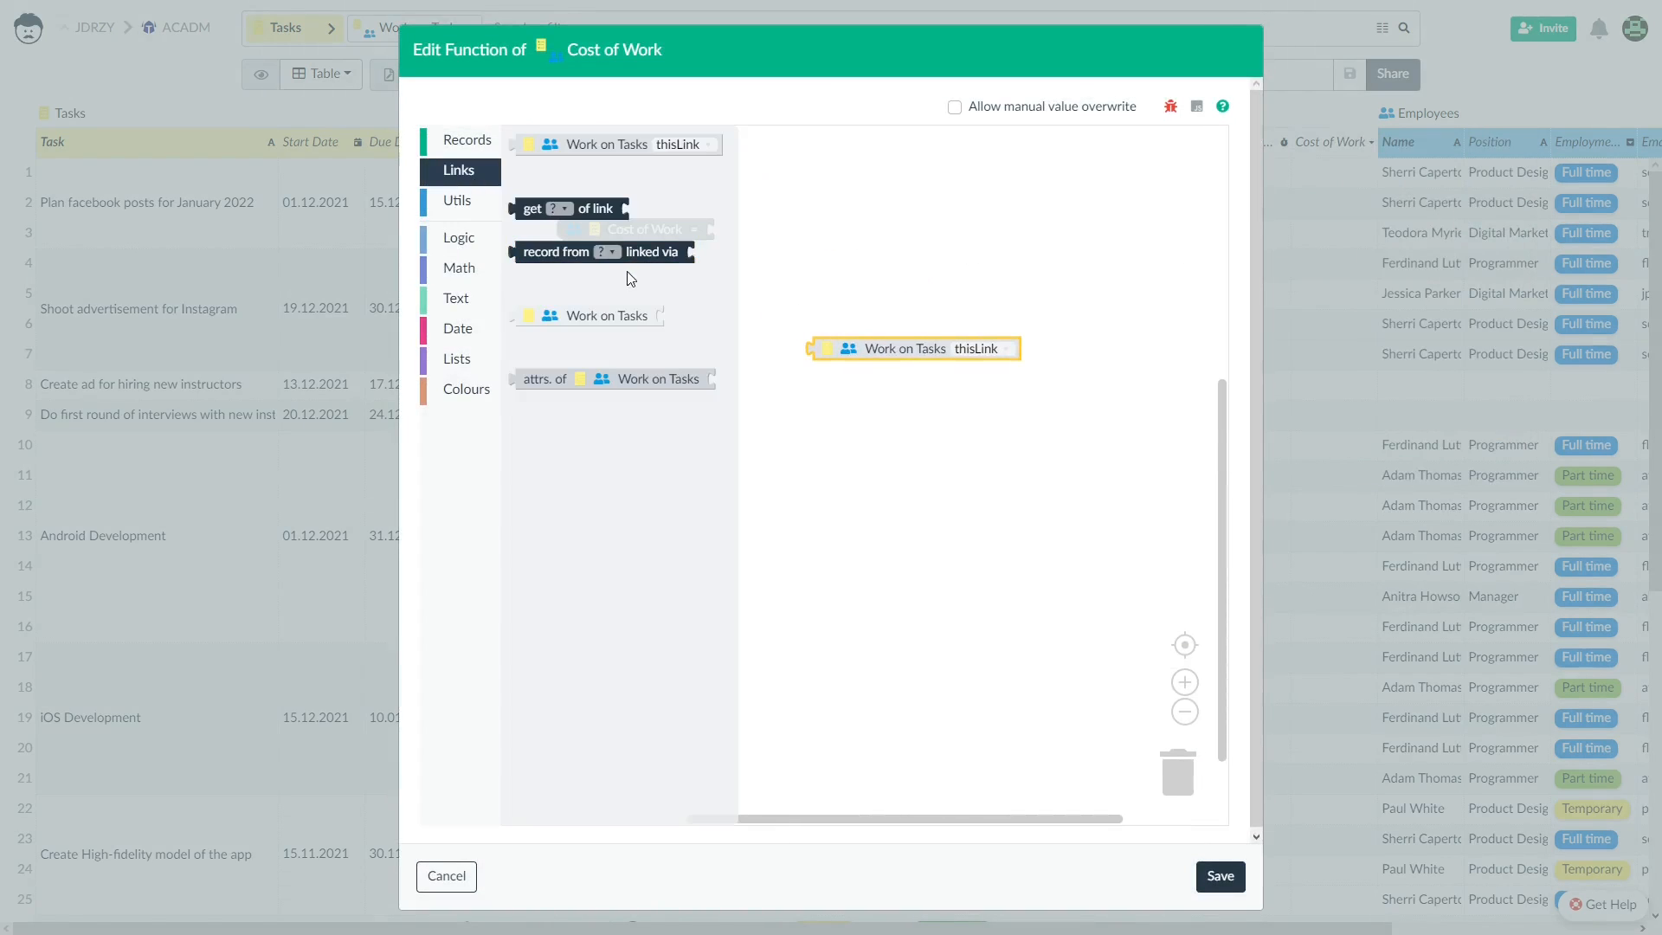
pyautogui.moveTo(554, 252); pyautogui.dragTo(662, 351)
pyautogui.click(713, 351)
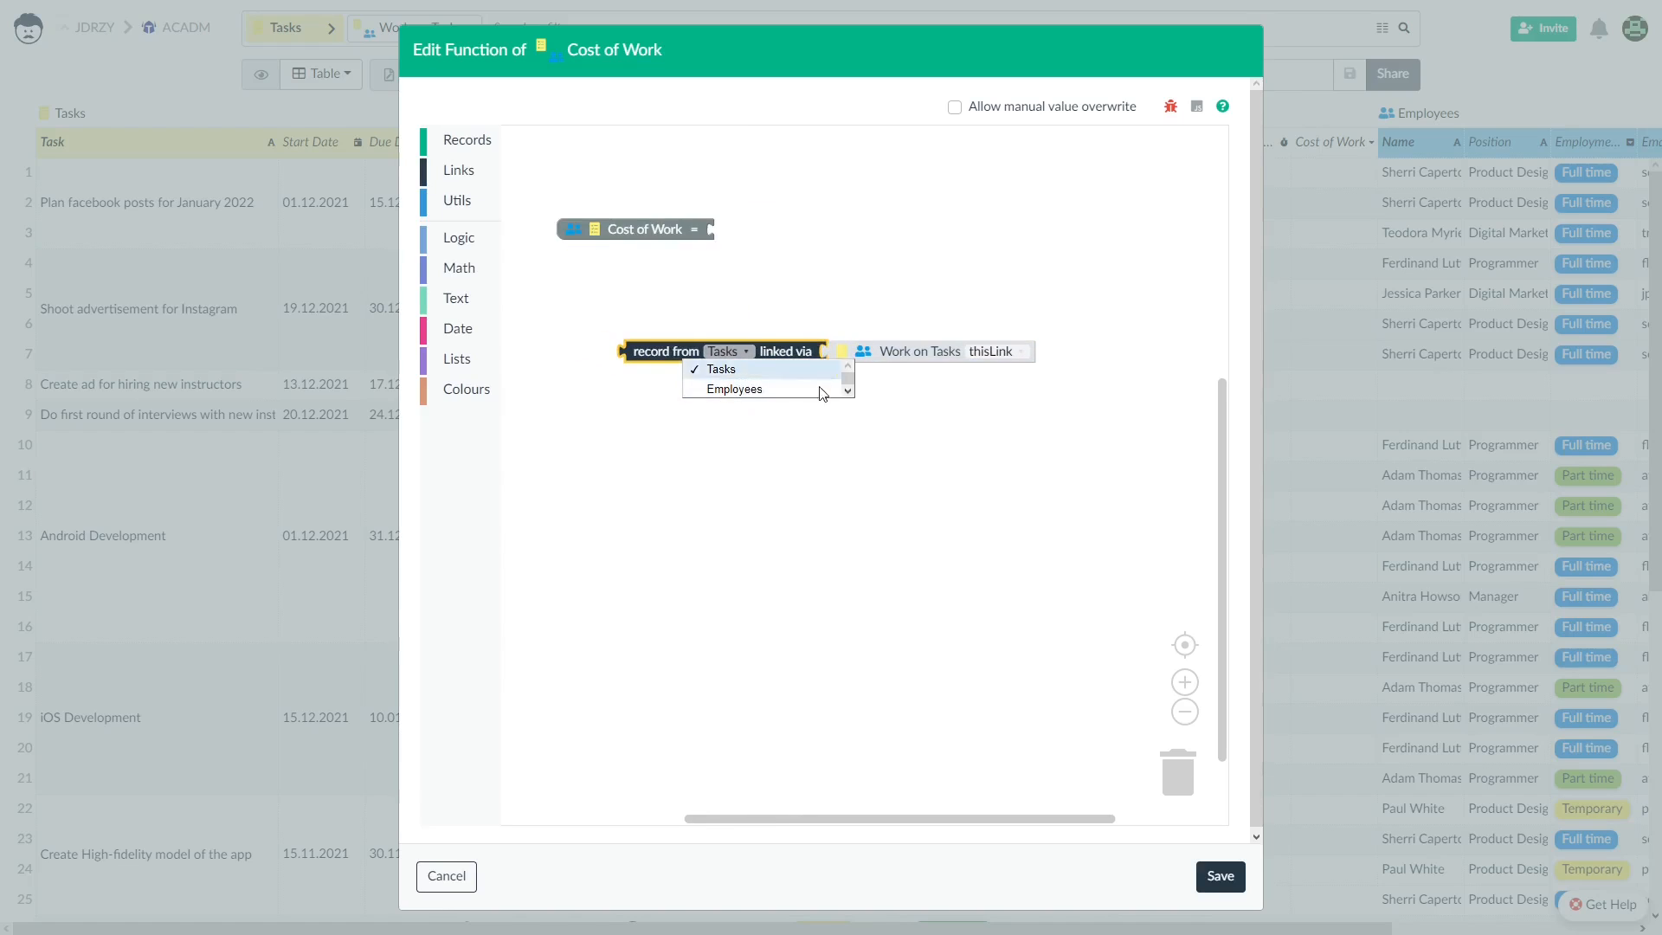
pyautogui.click(757, 387)
# Step: Wrap the linked Employees record in a get-attribute block that reads Hourly wage
pyautogui.click(476, 147)
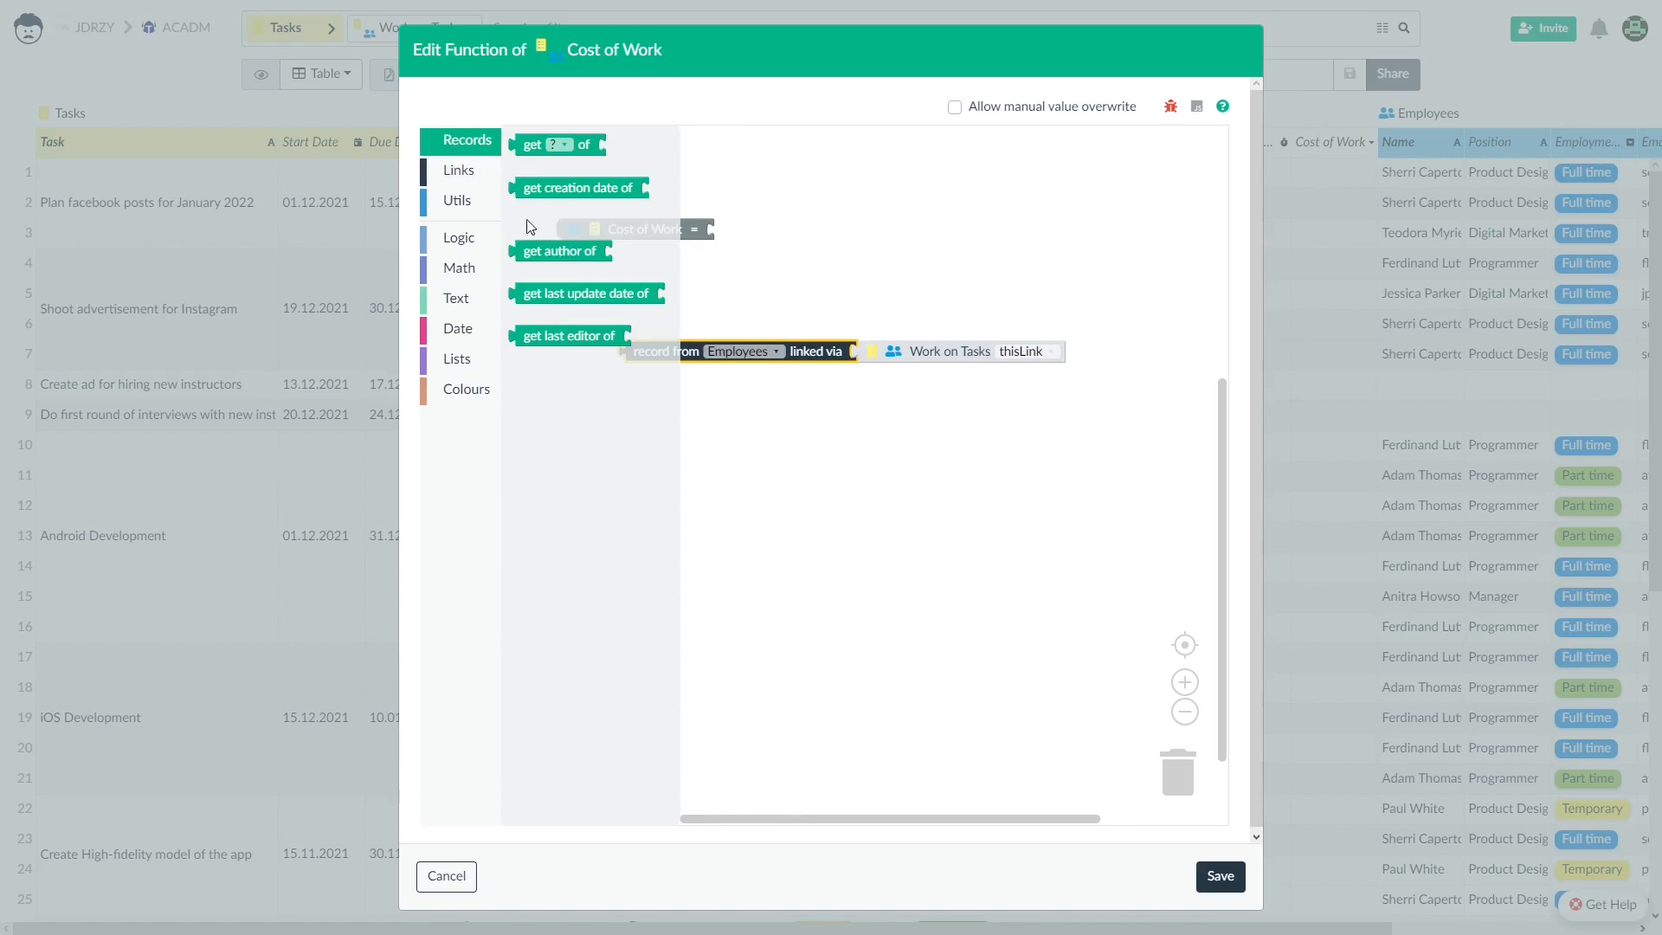
pyautogui.moveTo(575, 143); pyautogui.dragTo(612, 381)
pyautogui.click(610, 368)
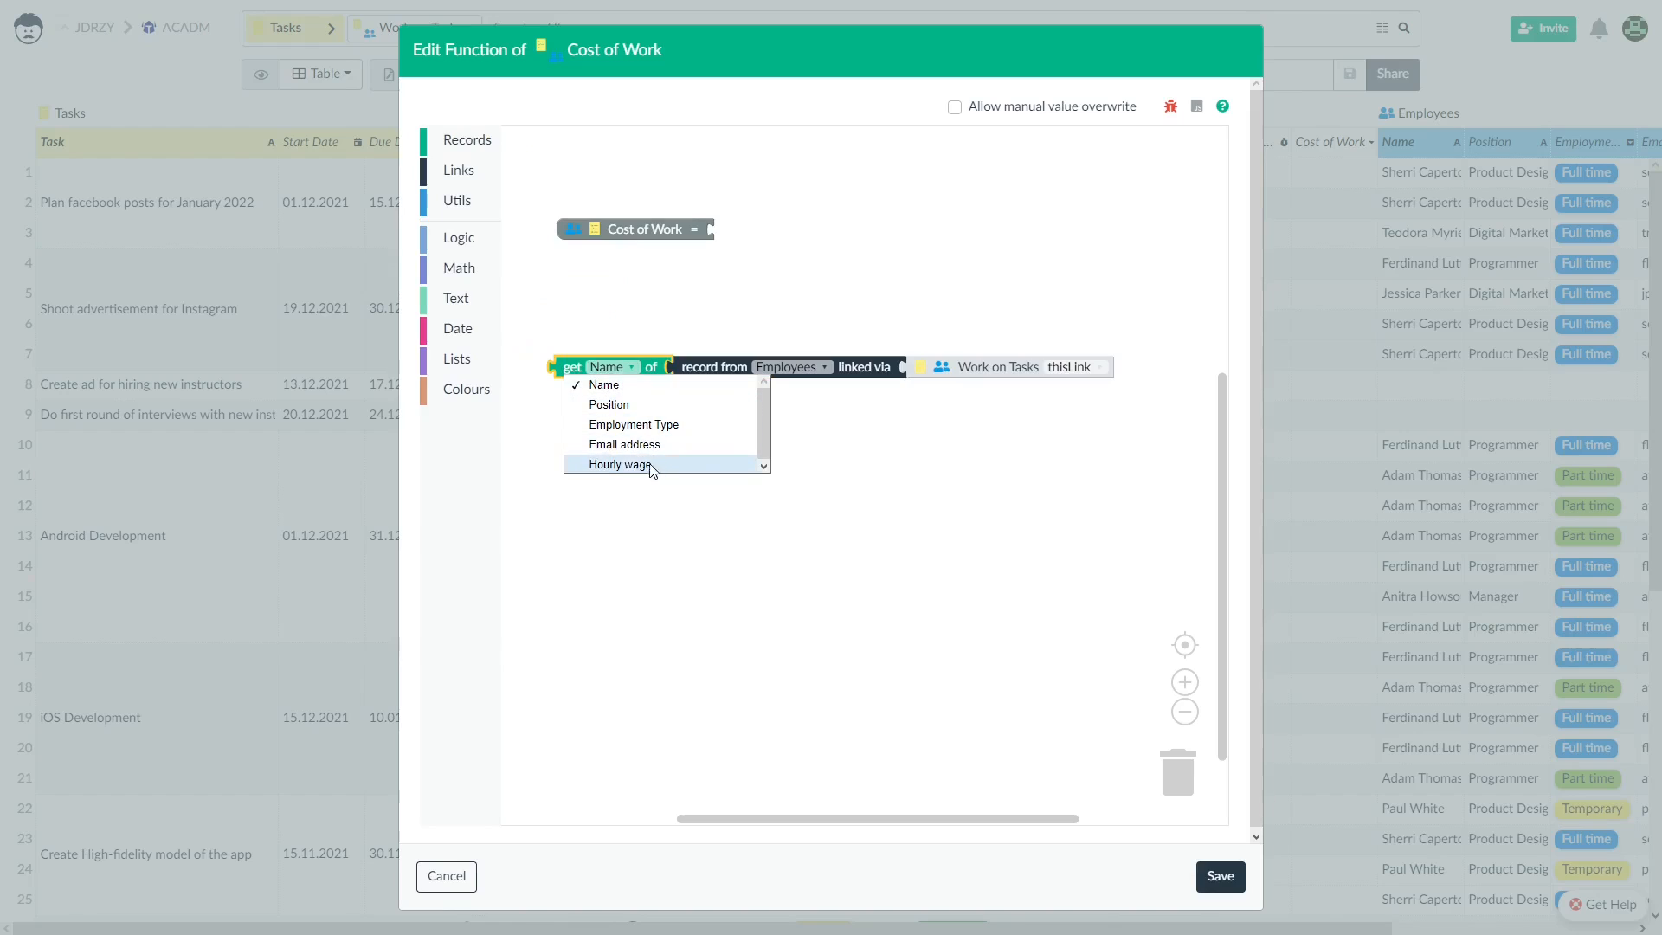
pyautogui.click(658, 465)
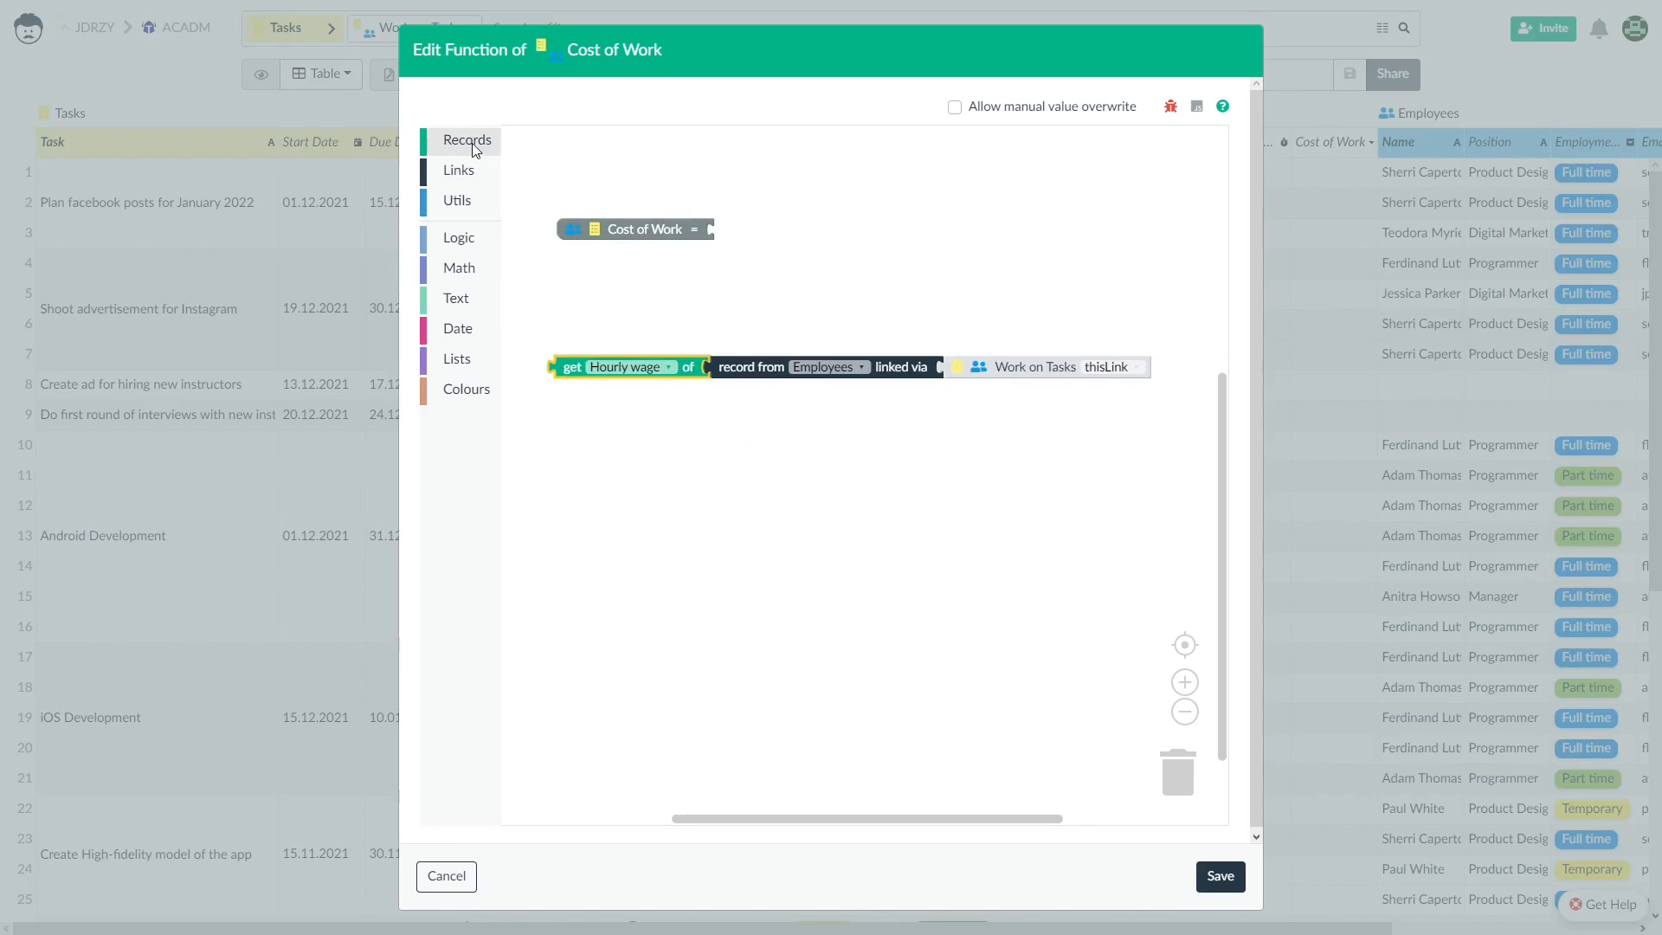
# Step: Build a separate link block that gets Time spent working of Work on Tasks thisLink
pyautogui.click(459, 170)
pyautogui.moveTo(537, 133); pyautogui.dragTo(693, 236)
pyautogui.click(499, 170)
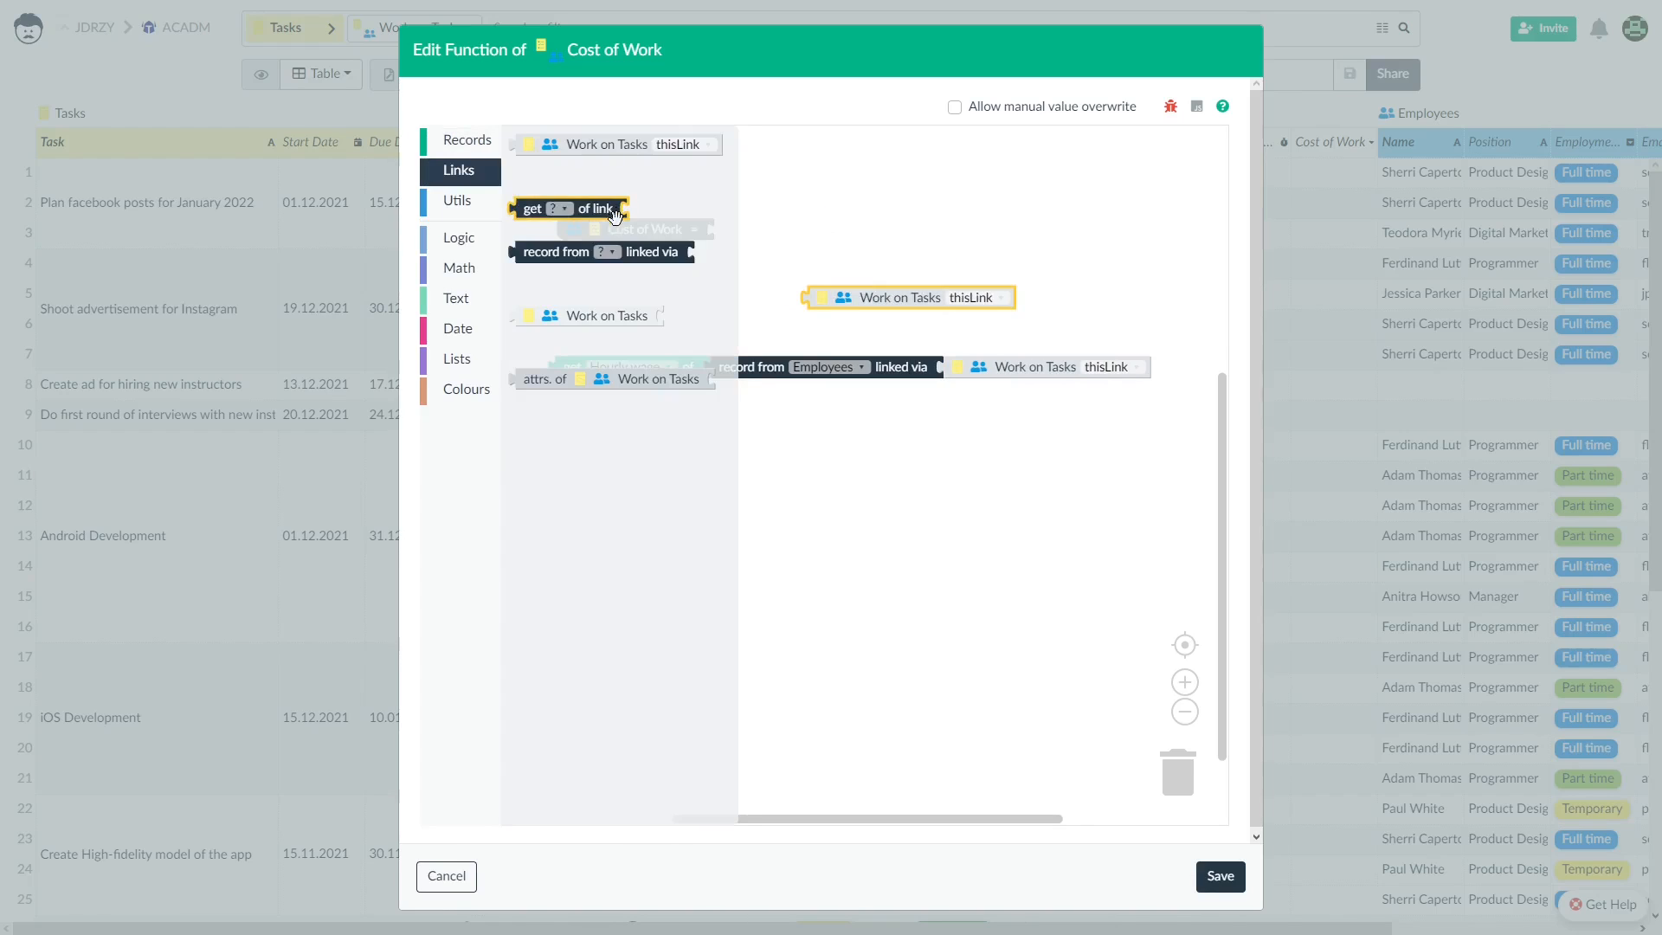
pyautogui.moveTo(529, 212); pyautogui.dragTo(716, 318)
pyautogui.click(749, 316)
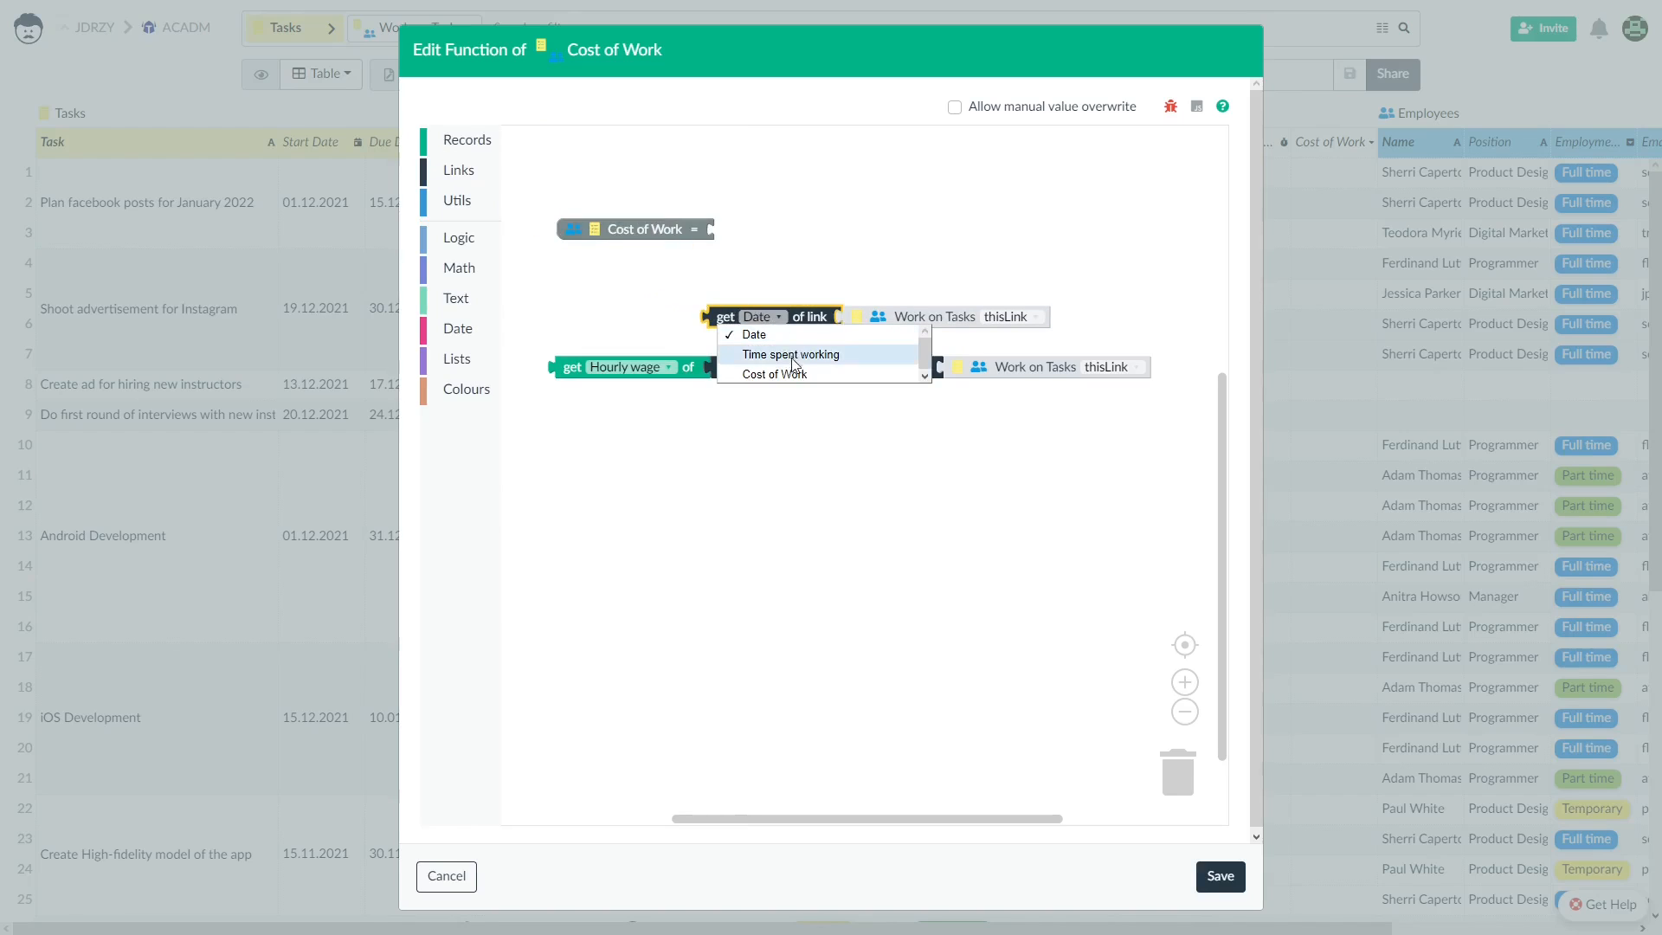
pyautogui.click(784, 357)
# Step: Add an arithmetic block that divides the Time spent working value by 3600000
pyautogui.click(479, 271)
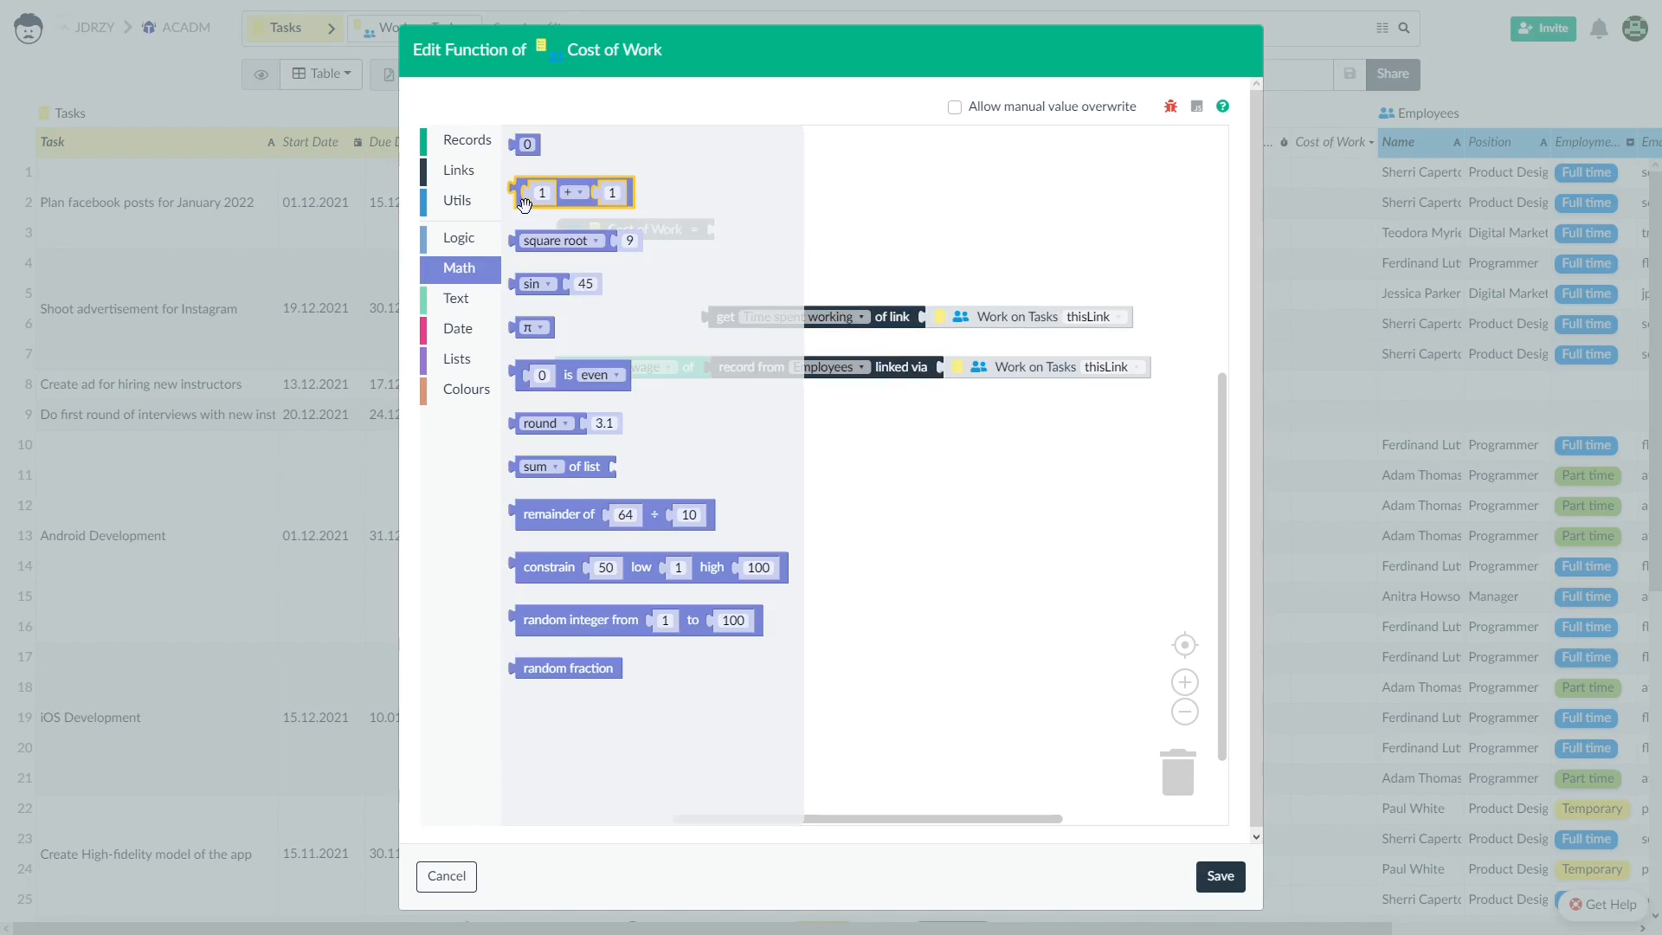
pyautogui.moveTo(521, 206); pyautogui.dragTo(708, 471)
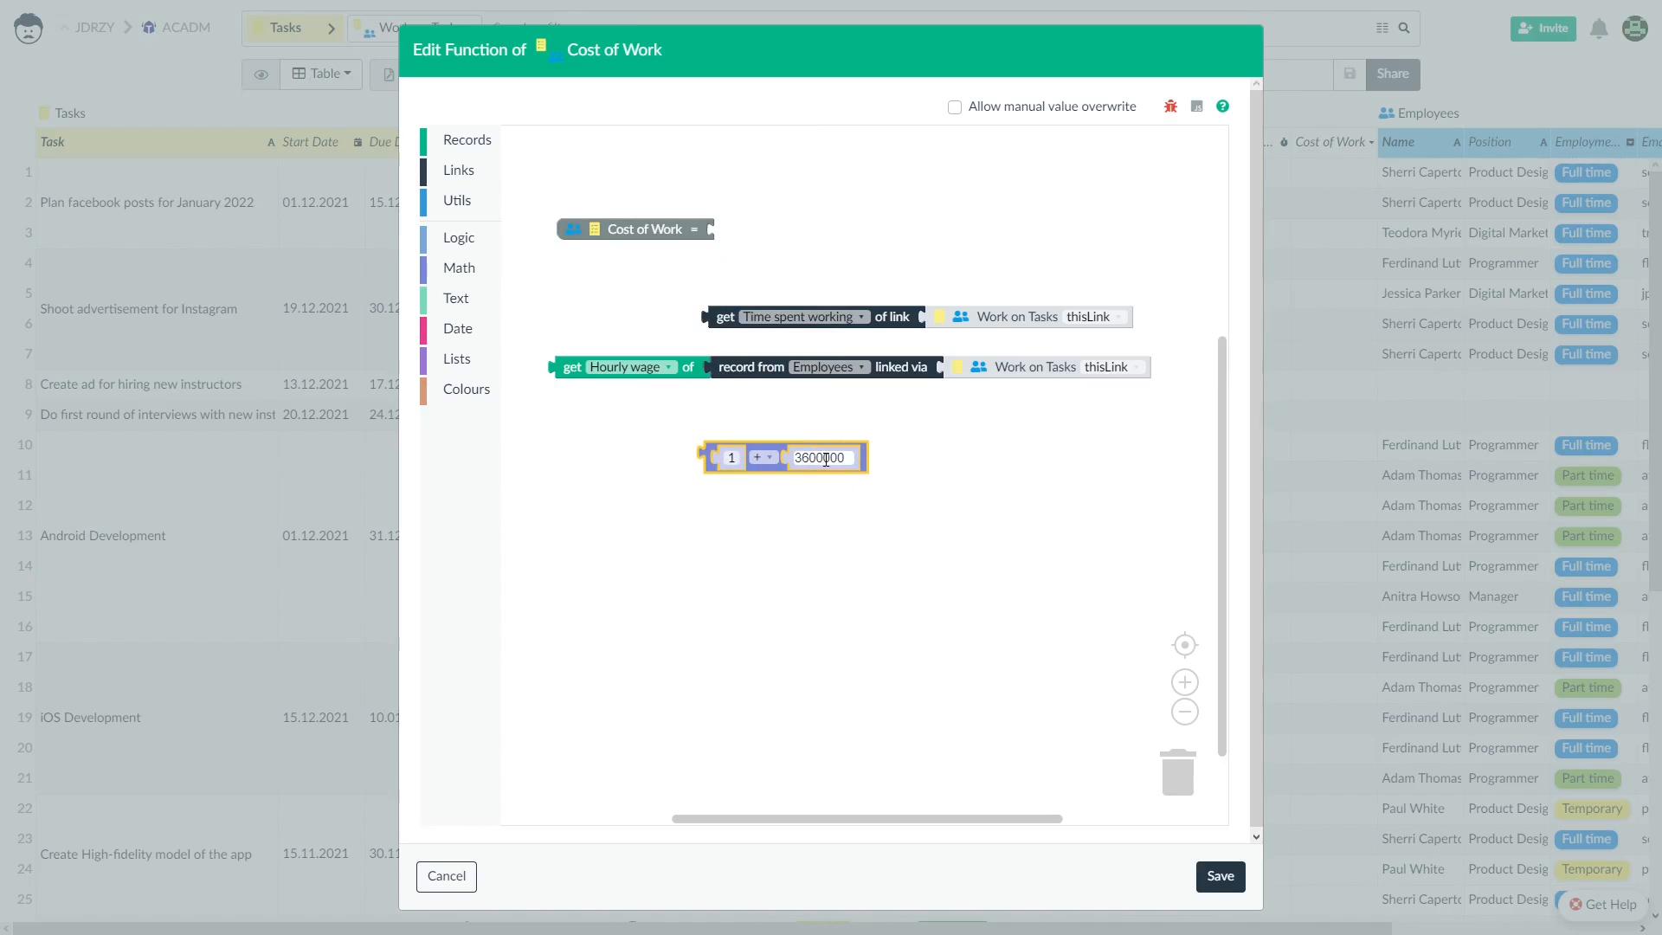
pyautogui.click(764, 457)
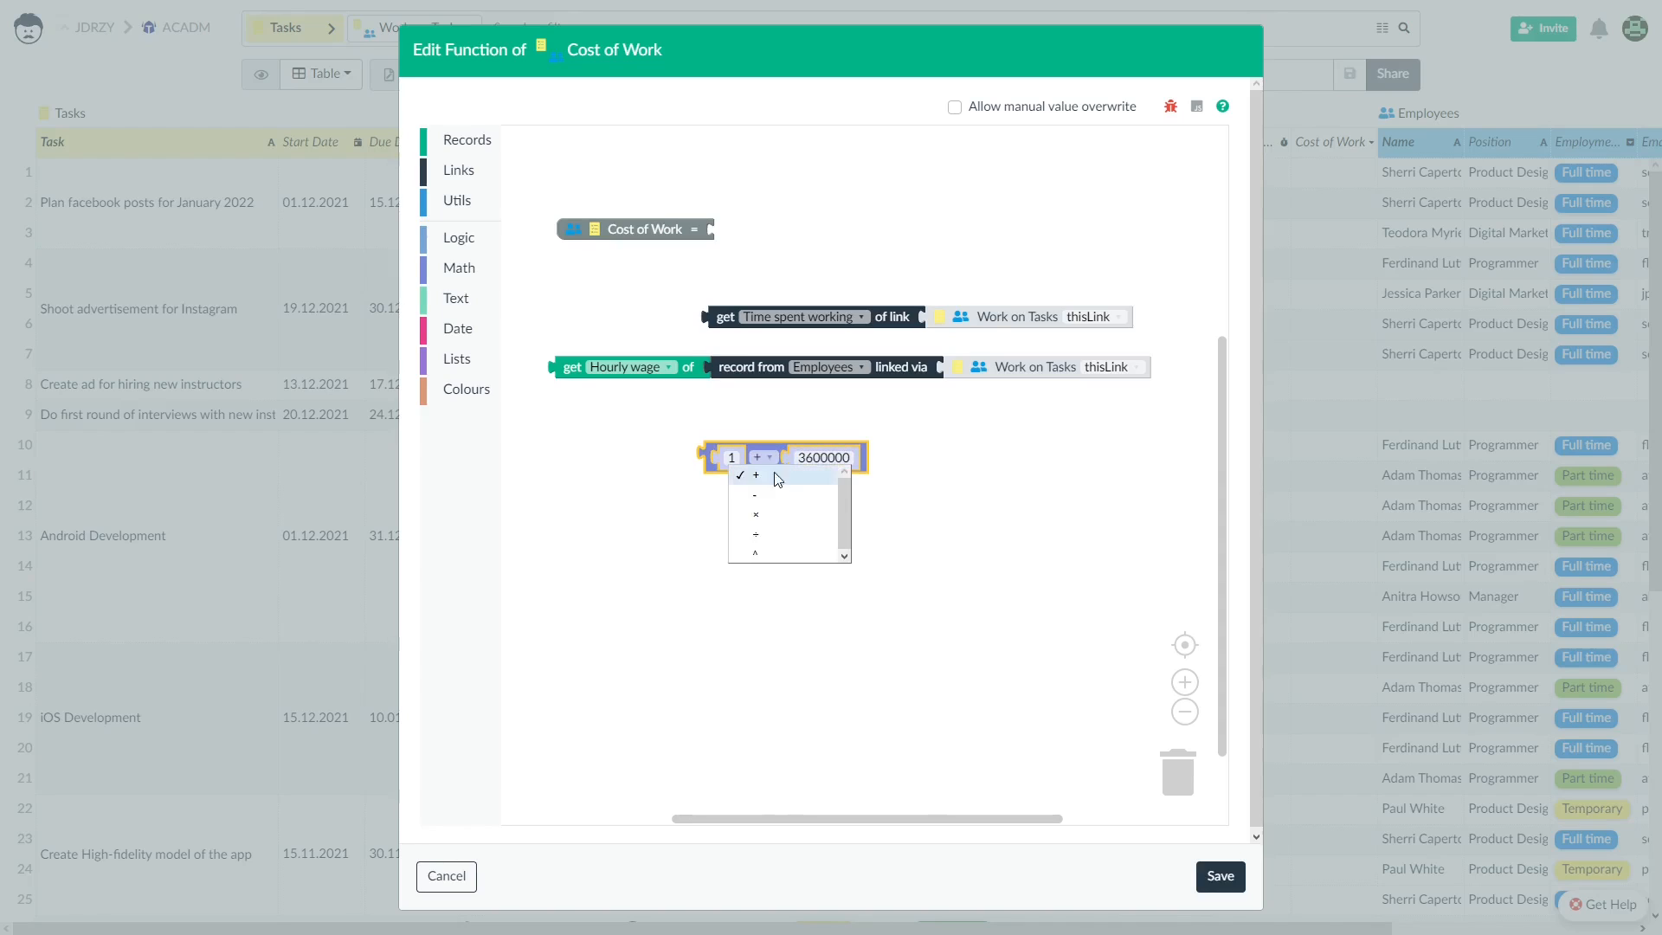
pyautogui.click(765, 534)
pyautogui.click(898, 529)
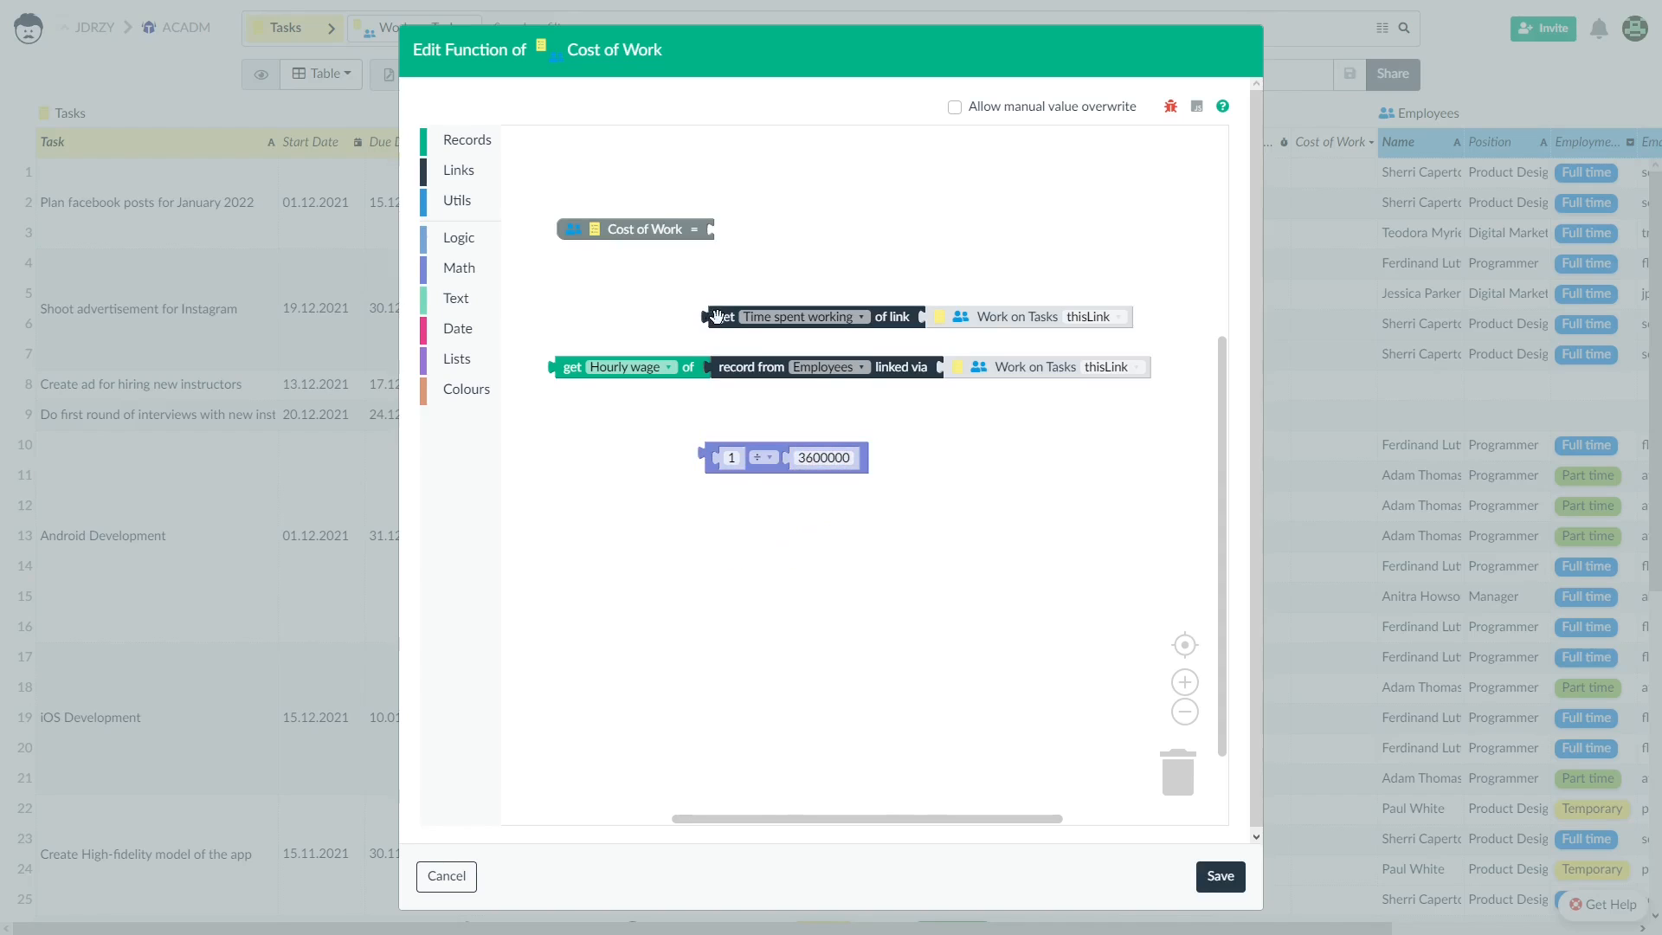
pyautogui.moveTo(718, 315); pyautogui.dragTo(718, 459)
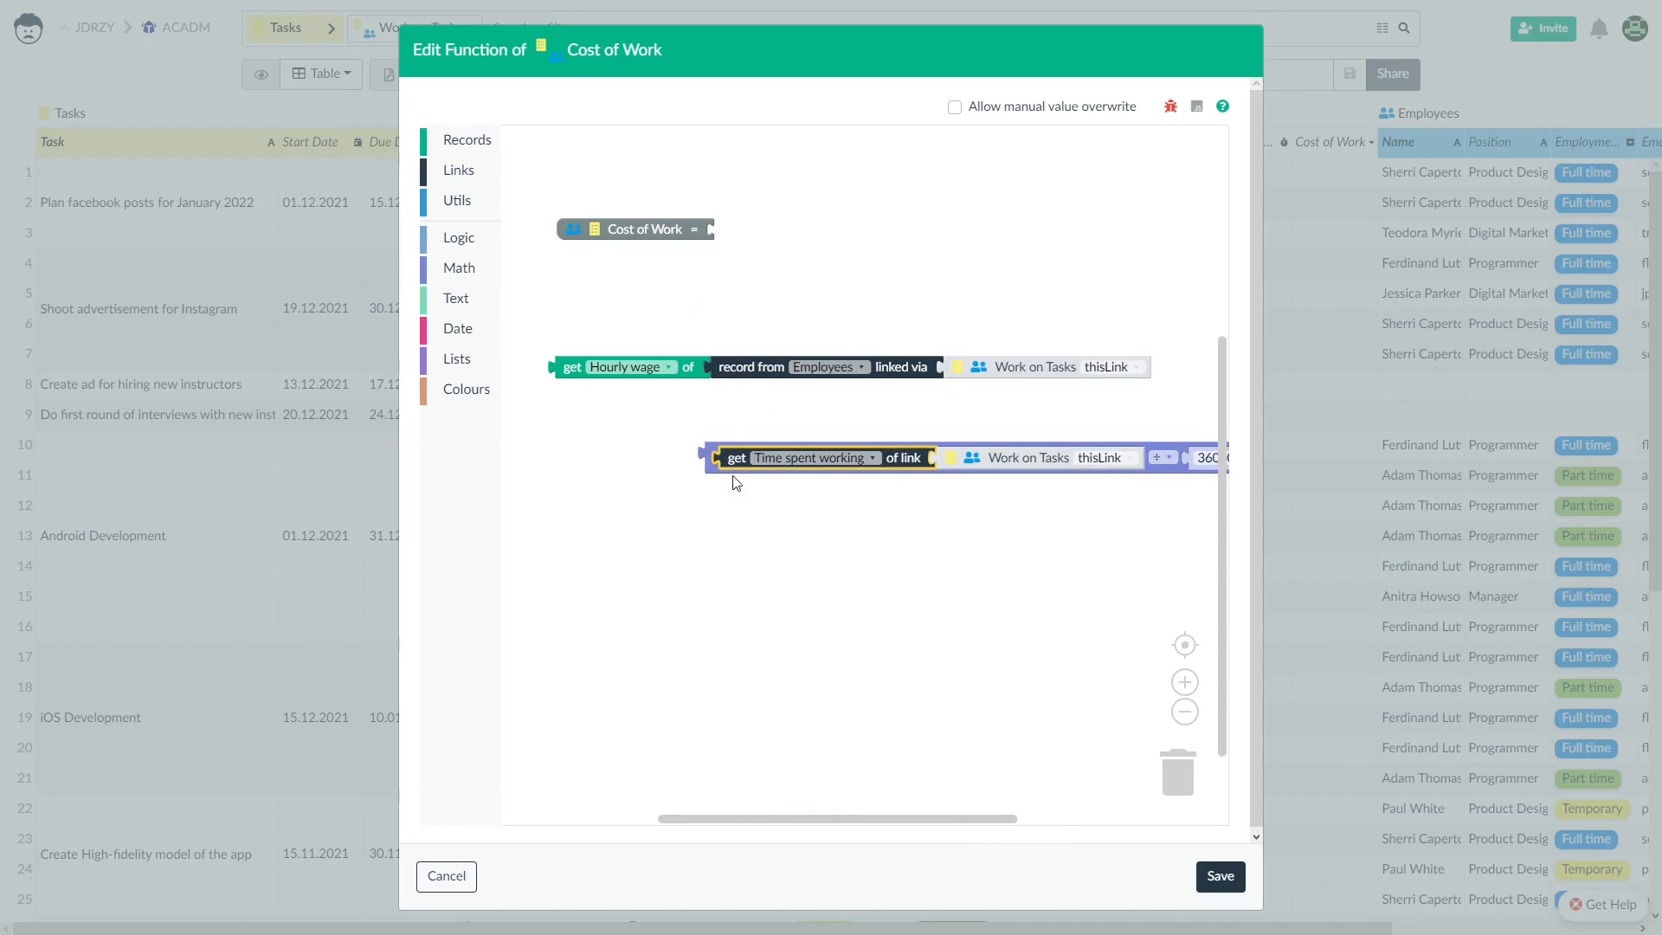
# Step: Add a multiplication block and insert the Hourly wage lookup as its second factor
pyautogui.click(459, 269)
pyautogui.moveTo(519, 198); pyautogui.dragTo(666, 543)
pyautogui.click(715, 537)
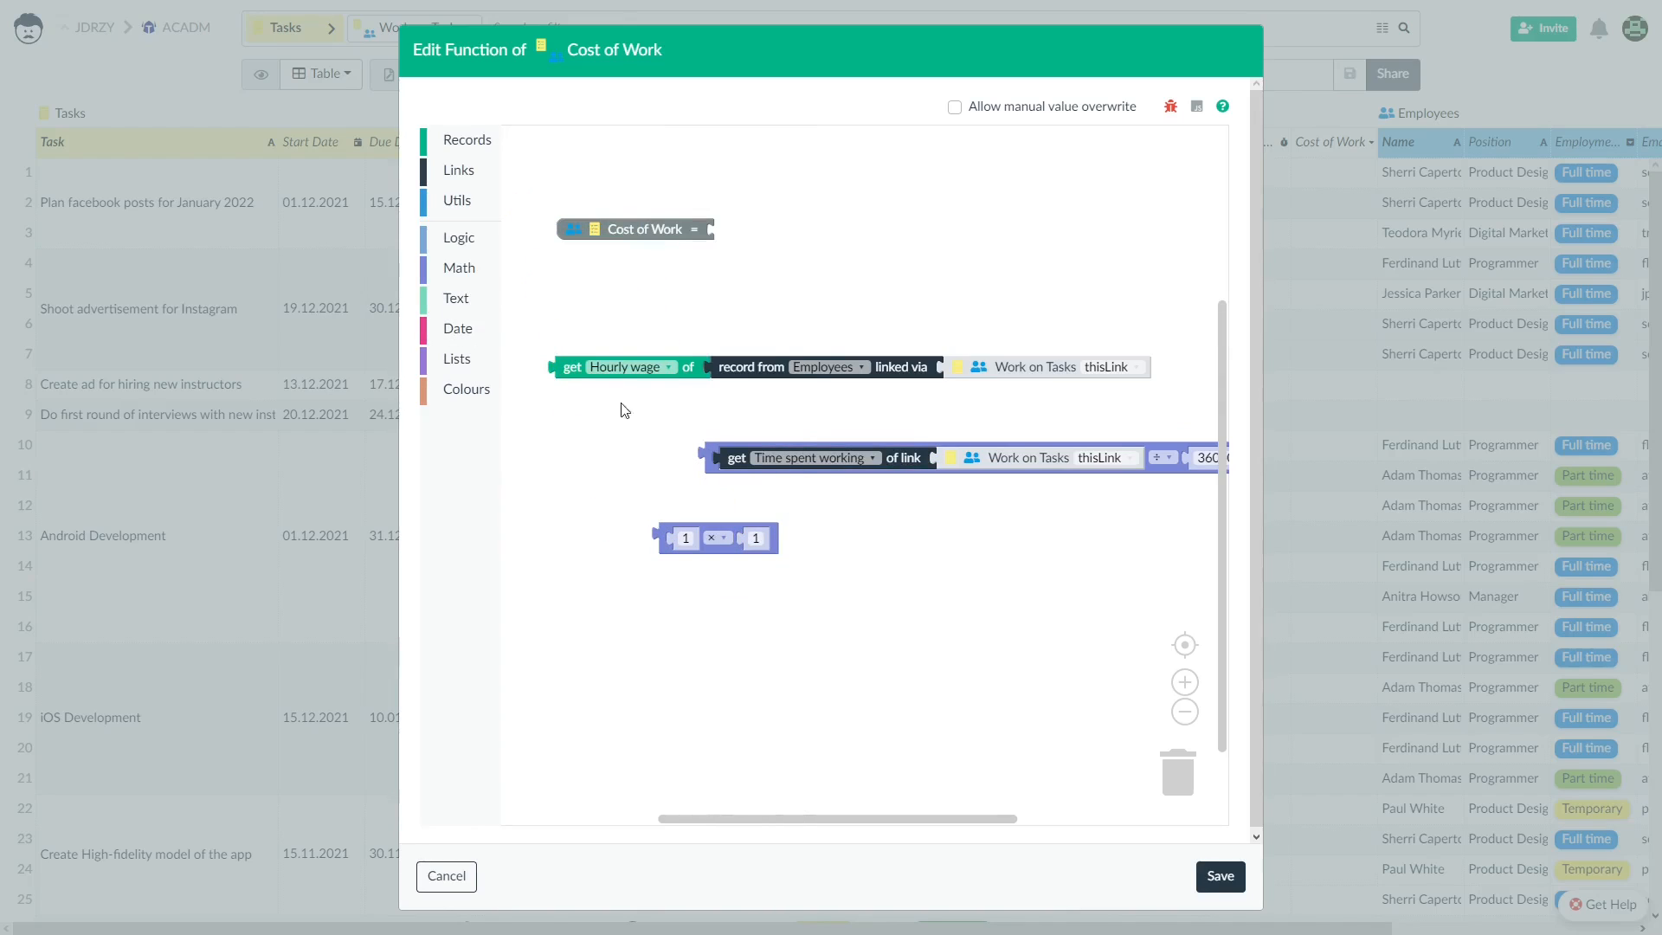
pyautogui.moveTo(568, 367); pyautogui.dragTo(757, 539)
# Step: Attach the product of the divided working time and Hourly wage to Cost of Work, and save the function
pyautogui.click(713, 469)
pyautogui.moveTo(713, 468); pyautogui.dragTo(727, 234)
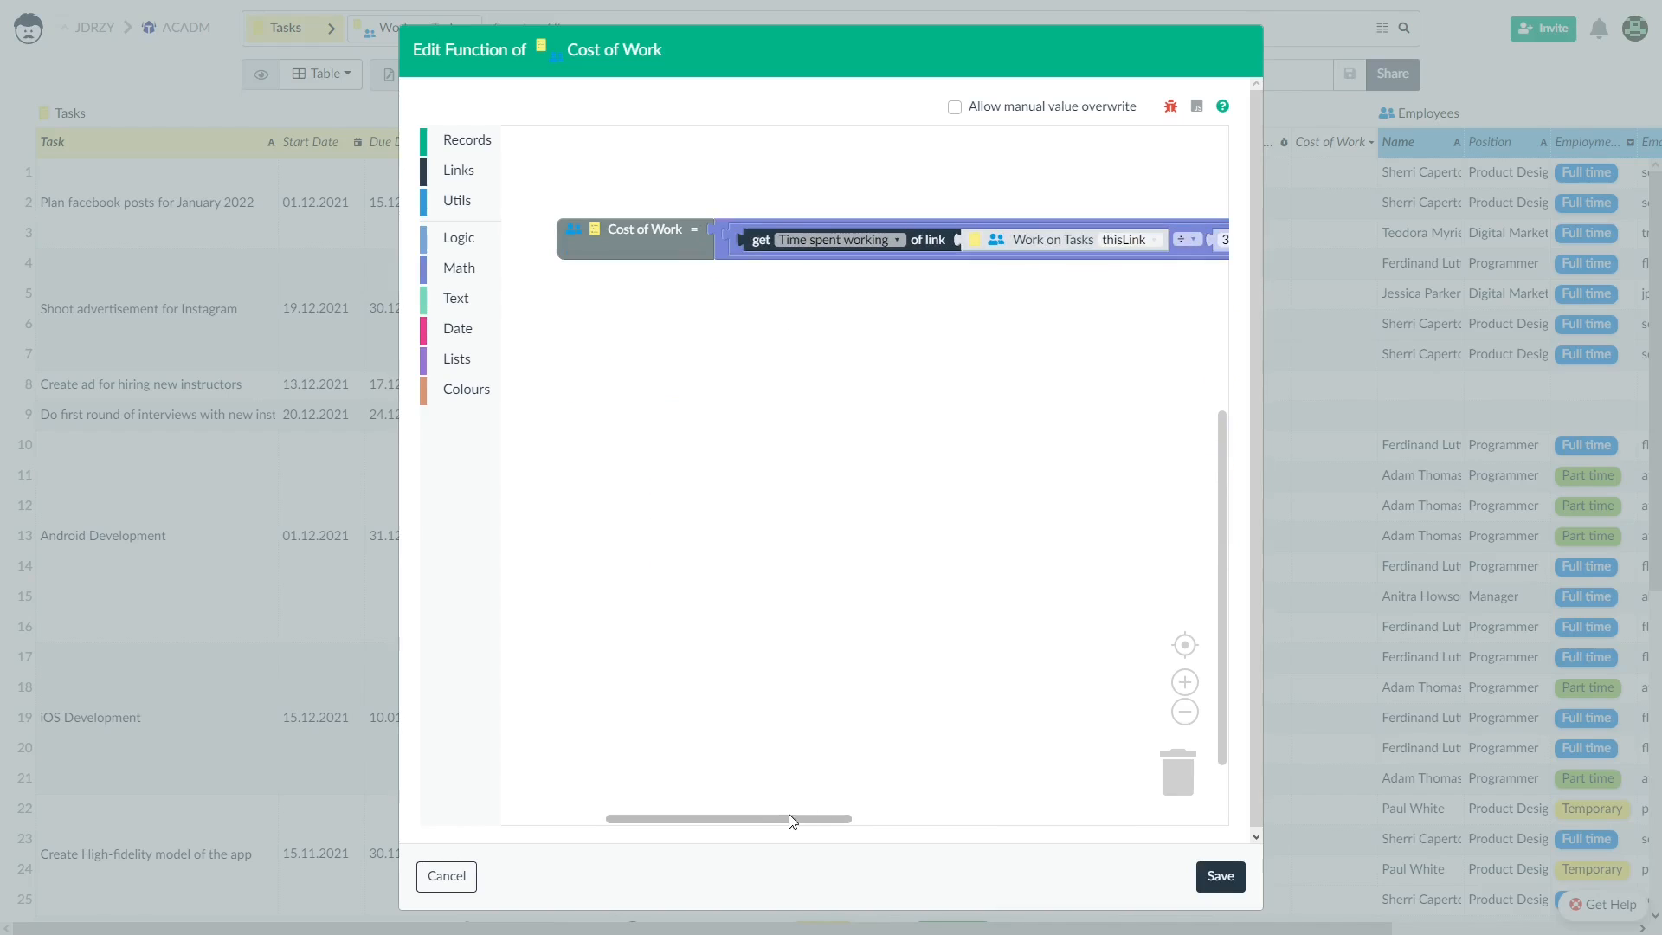
pyautogui.moveTo(814, 819); pyautogui.dragTo(1081, 829)
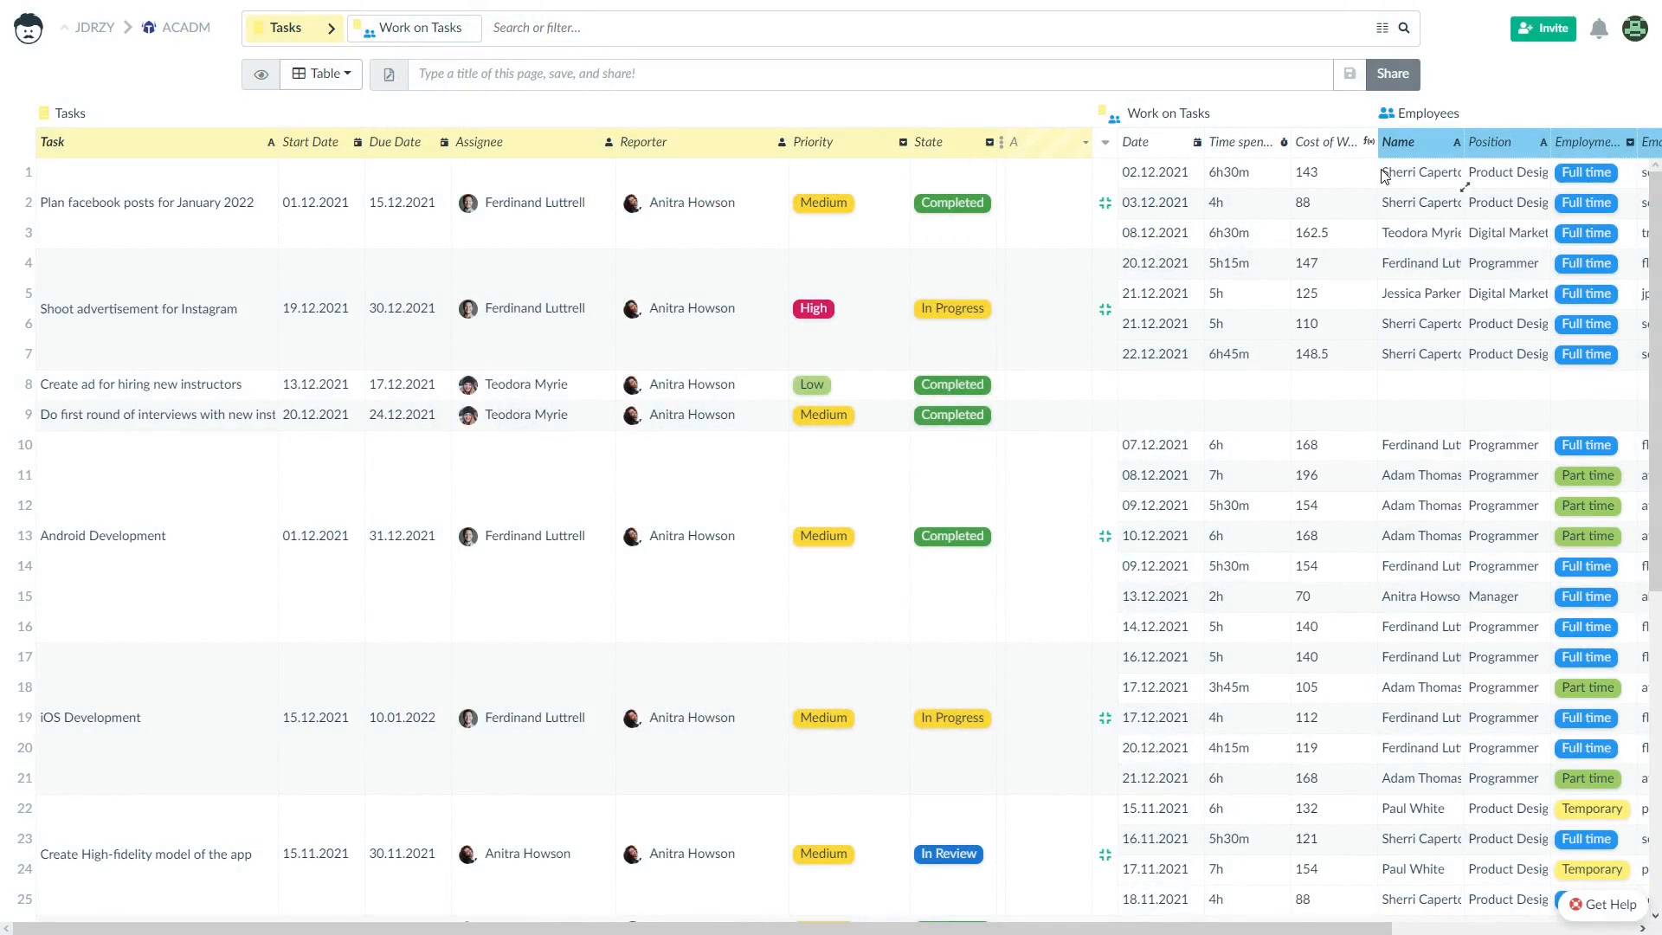
pyautogui.moveTo(1277, 926); pyautogui.dragTo(1471, 927)
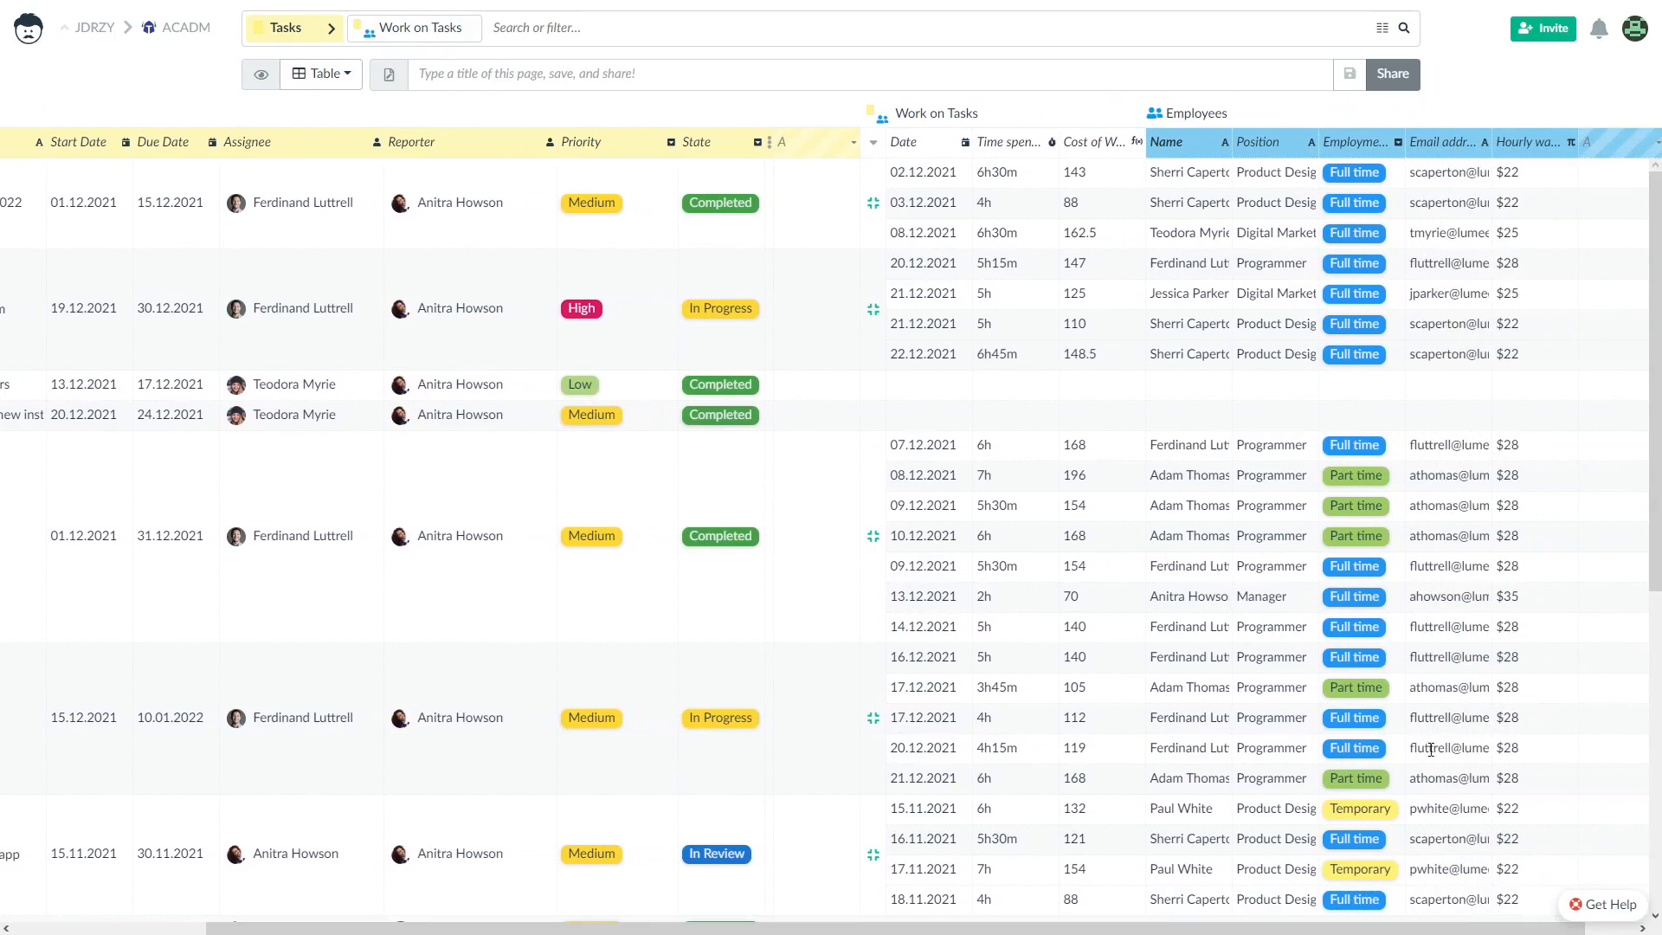